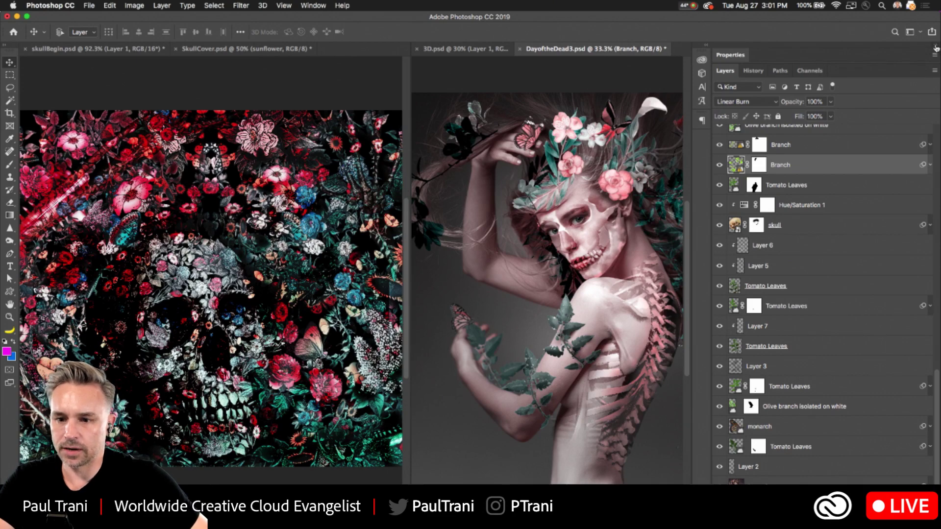
Collapse the side panels and examine the skull-faced woman in DayoftheDead3.psd up close.
click(935, 47)
alt+scroll(700, 200, up, 3)
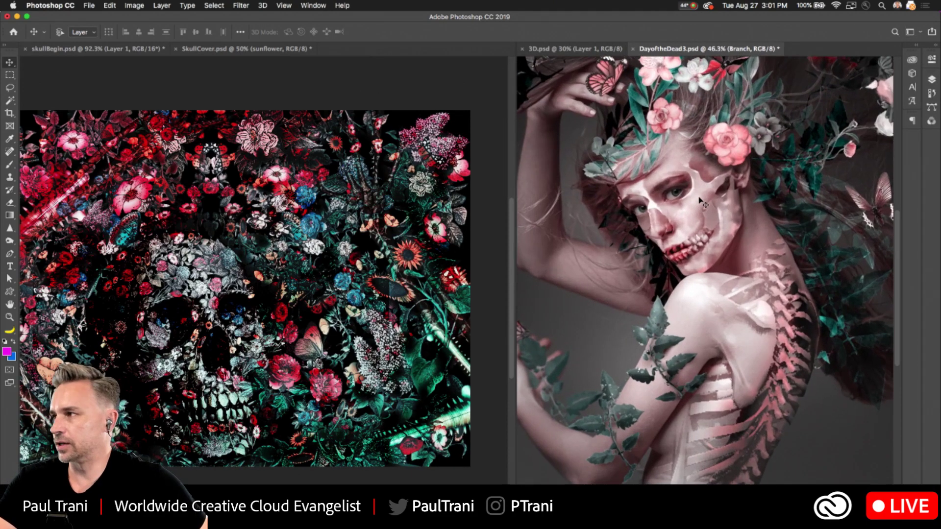
alt+scroll(202, 339, up, 4)
alt+scroll(202, 339, down, 3)
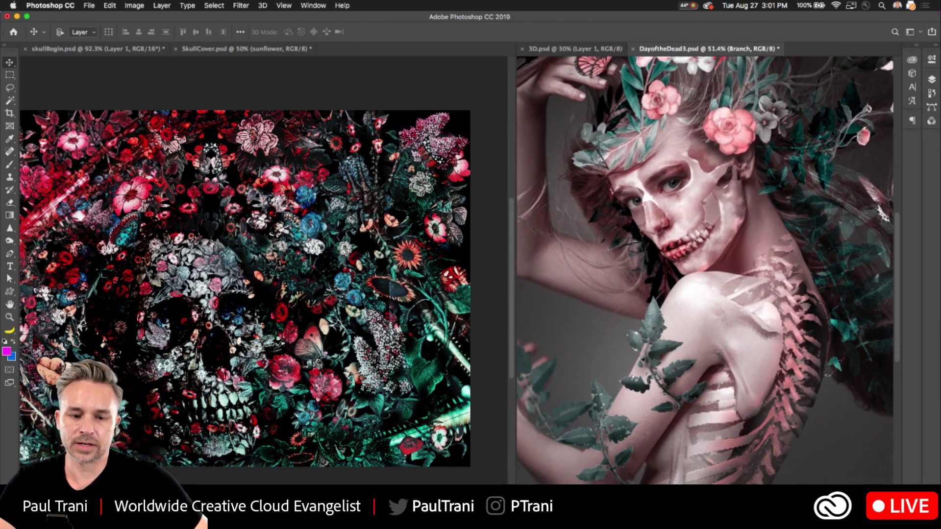
Examine the flowers, butterflies and teeth of the floral skull in SkullCover.psd up close.
click(176, 355)
alt+scroll(164, 329, up, 4)
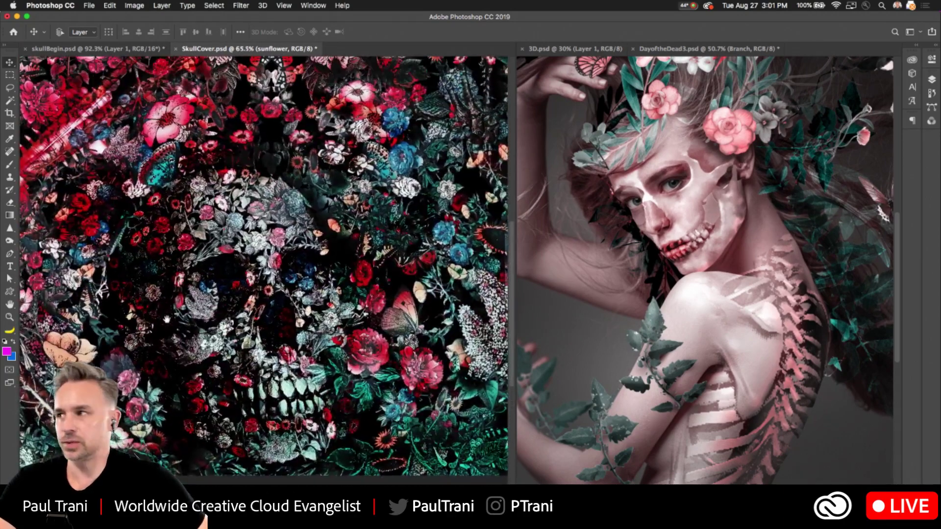
alt+scroll(164, 329, up, 2)
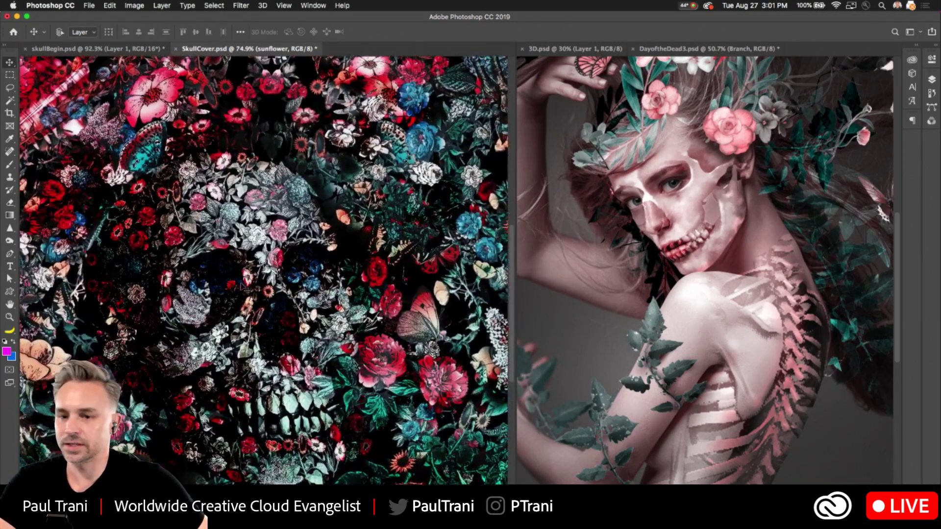
scroll(258, 295, up, 3)
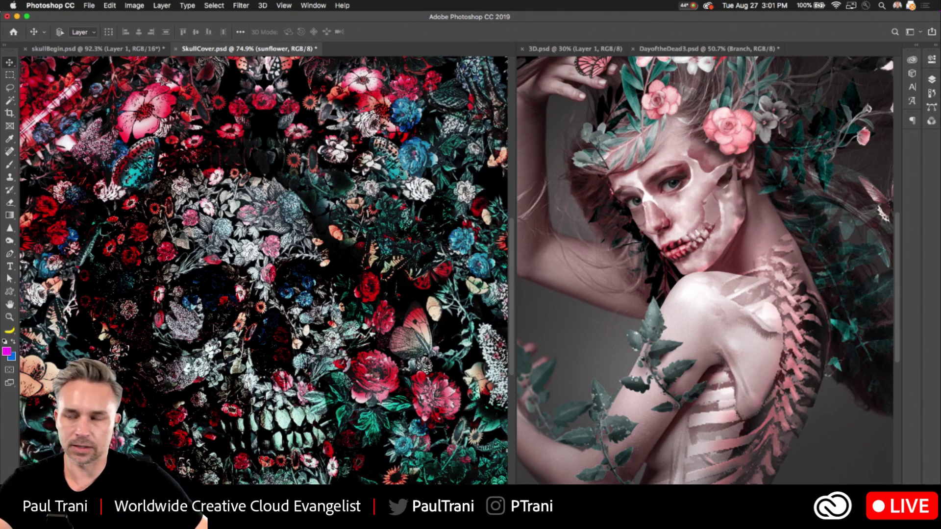
scroll(196, 333, down, 3)
scroll(196, 333, left, 3)
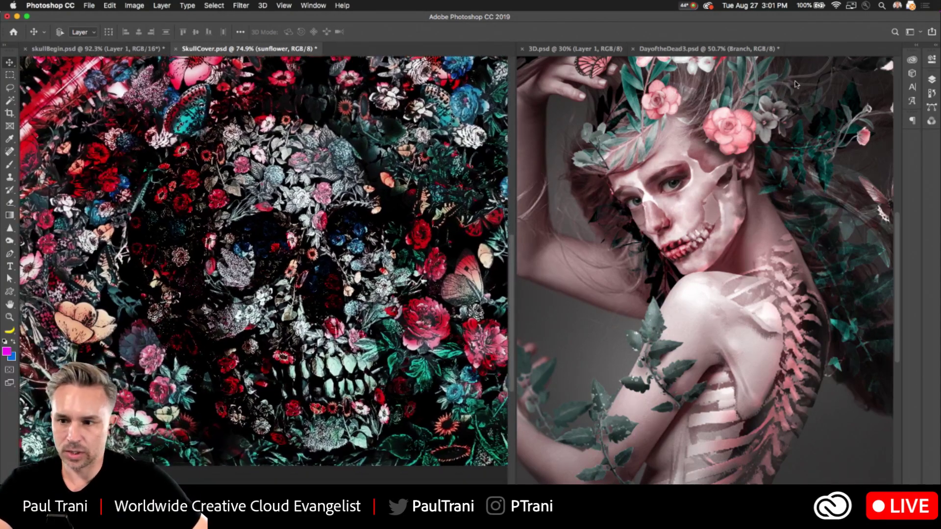
Expand the side panels and examine the flower, leaf and bones layers that make up SkullCover.psd.
click(934, 47)
scroll(745, 320, down, 10)
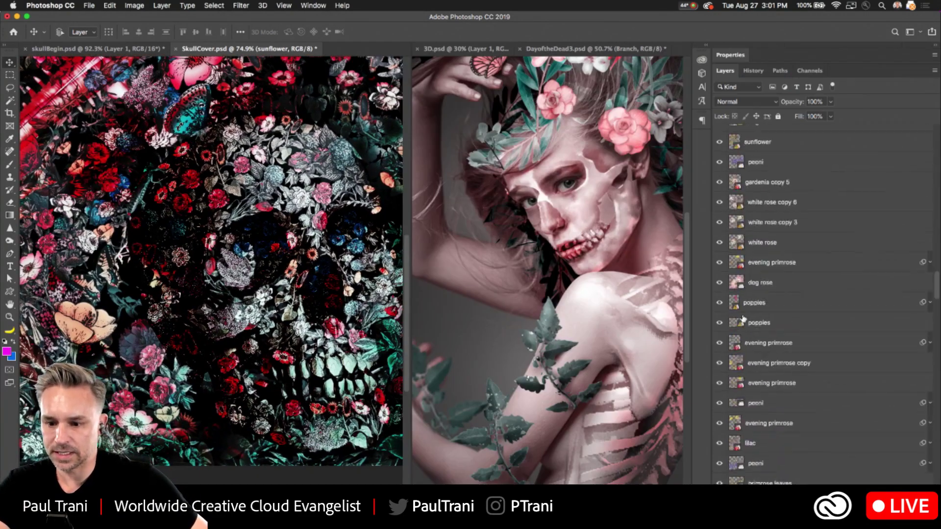
scroll(746, 319, down, 4)
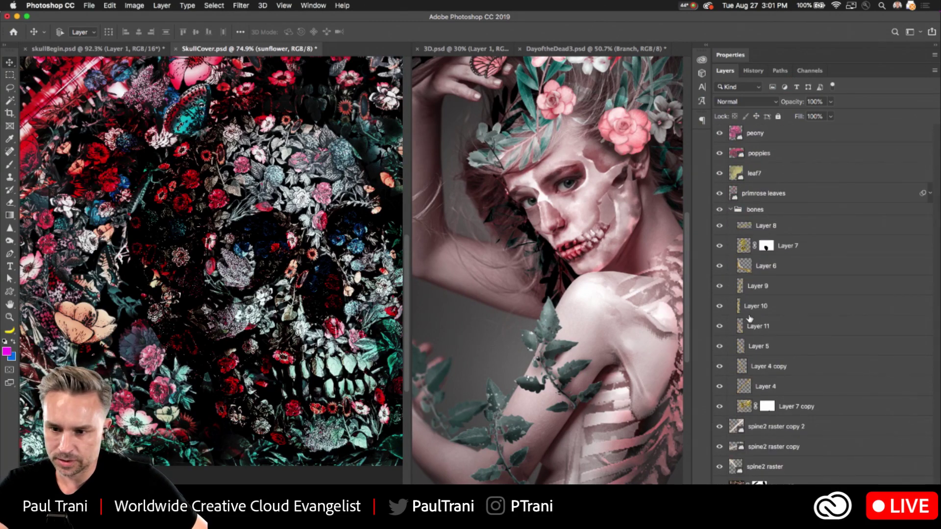
scroll(749, 318, up, 12)
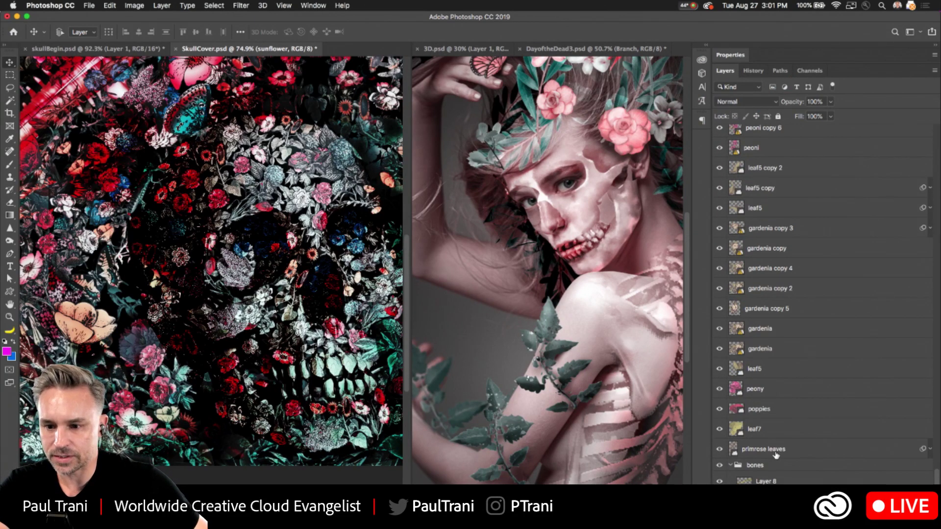
scroll(775, 455, up, 10)
scroll(776, 456, down, 20)
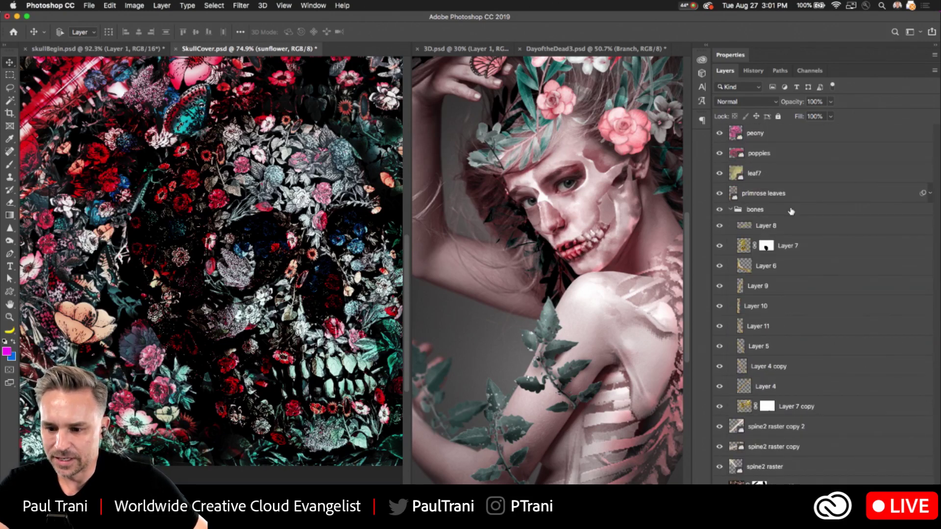
scroll(775, 470, up, 18)
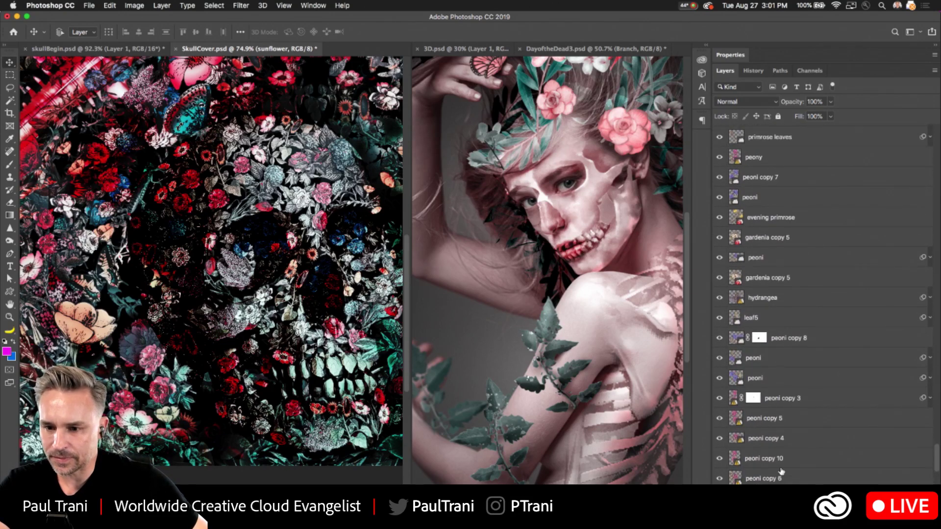
scroll(781, 470, up, 15)
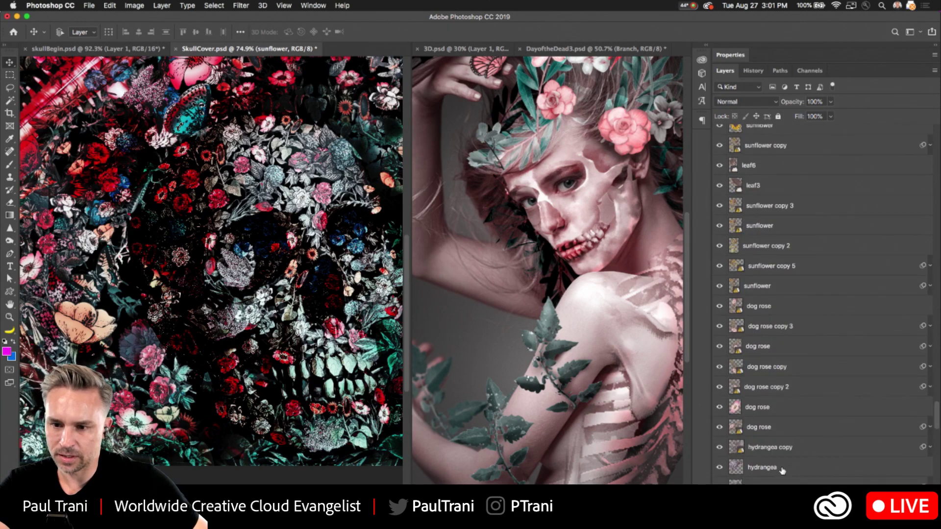
scroll(782, 471, up, 9)
scroll(768, 329, up, 10)
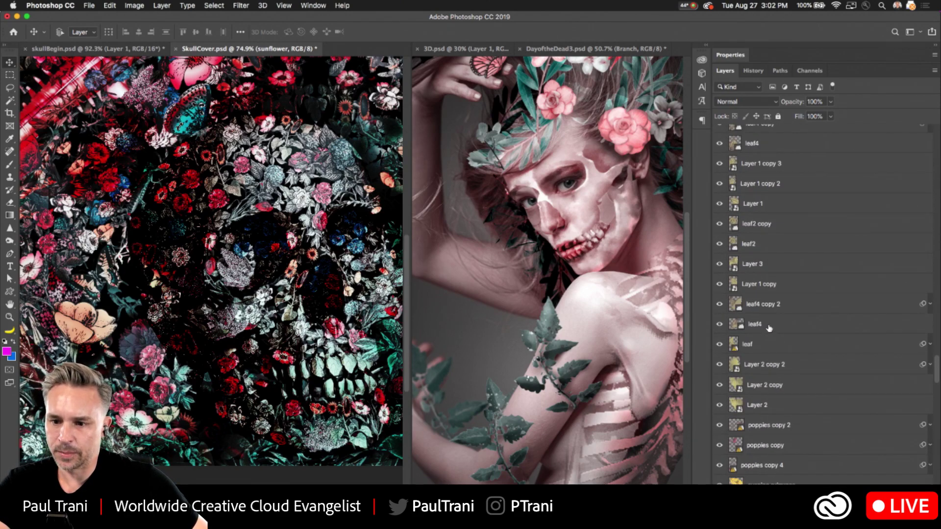
Close SkullCover.psd without saving its changes.
click(516, 143)
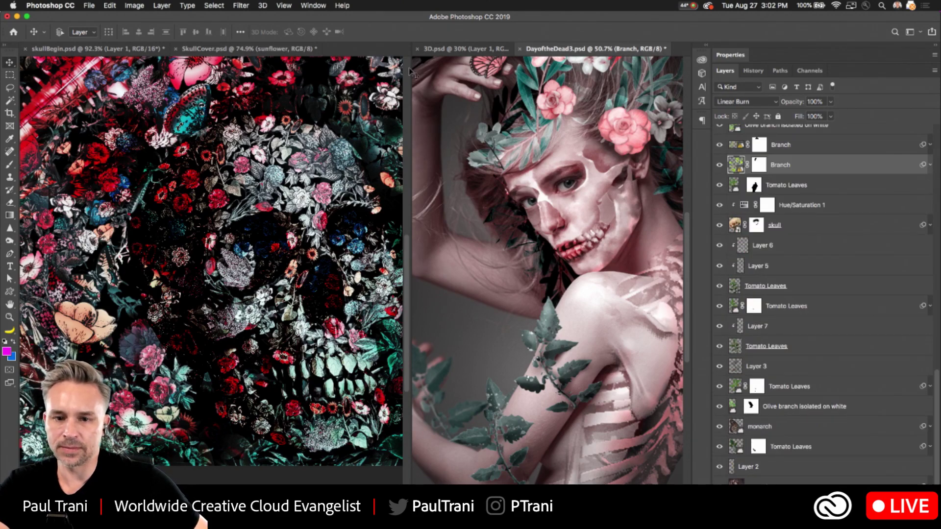
click(186, 49)
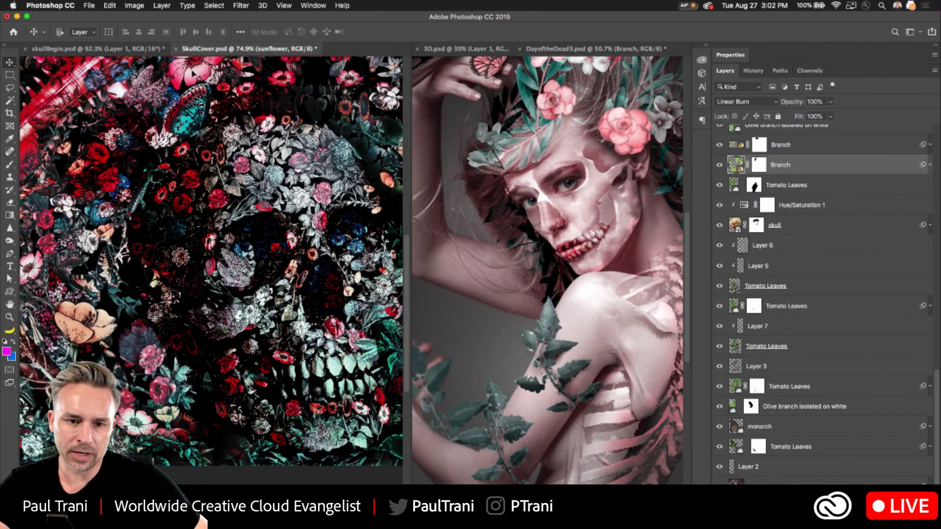
click(176, 49)
click(423, 183)
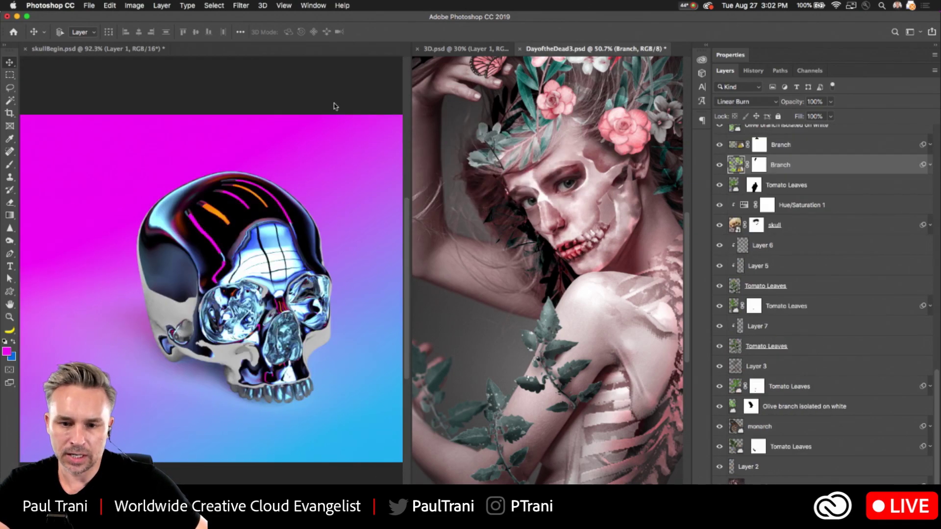
Widen the DayoftheDead3.psd pane and enlarge the view of the woman's skull-painted face.
click(335, 89)
drag(406, 83, 165, 84)
click(226, 126)
drag(226, 126, 308, 147)
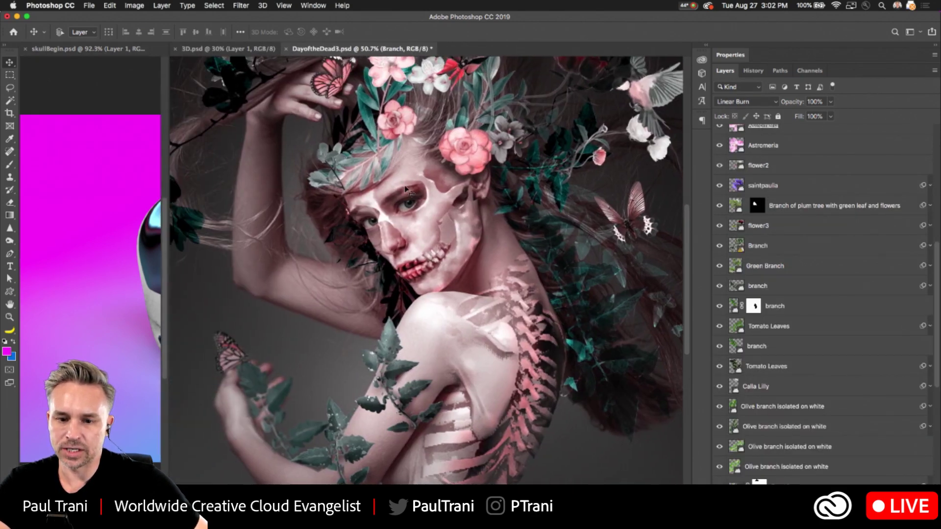
super+drag(387, 240, 411, 240)
drag(390, 161, 385, 208)
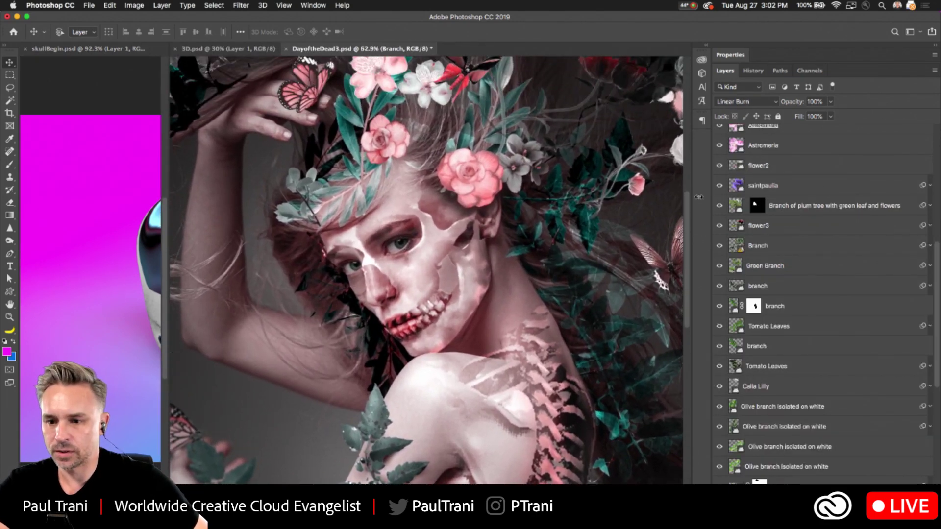
Examine the layer stack of DayoftheDead3.psd, selecting the skull layer and the Tomato Leaves layer above it.
scroll(786, 349, down, 10)
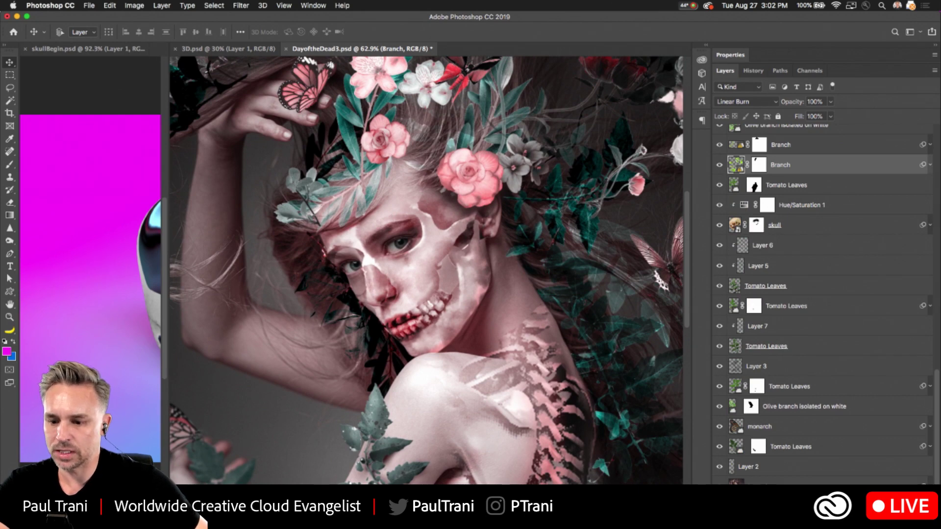
click(737, 231)
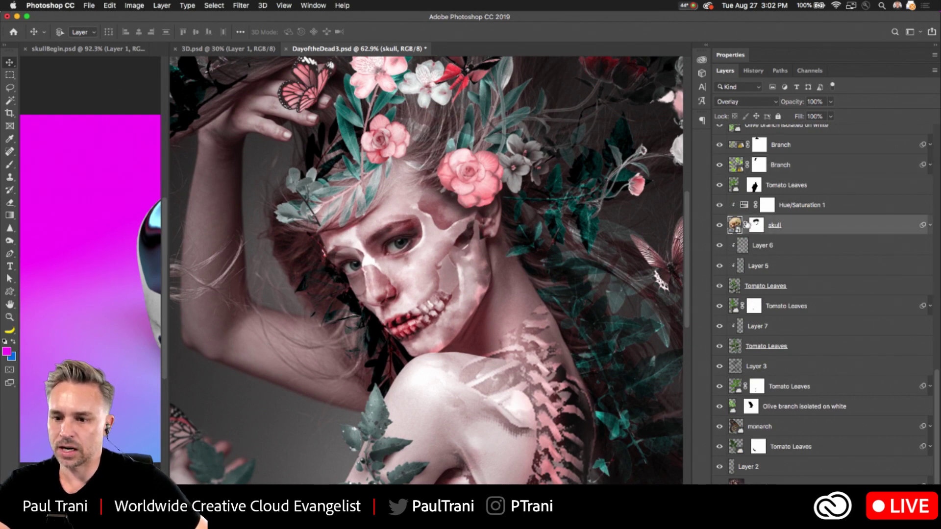
click(825, 191)
scroll(826, 192, up, 10)
scroll(475, 188, up, 2)
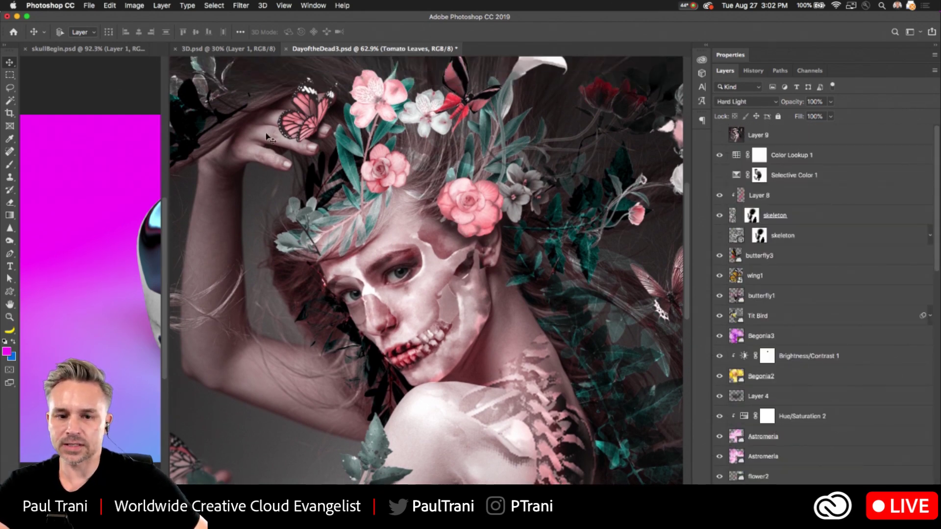
Close DayoftheDead3.psd without saving and widen the skullBegin.psd pane to show the whole chrome skull.
click(286, 49)
click(437, 185)
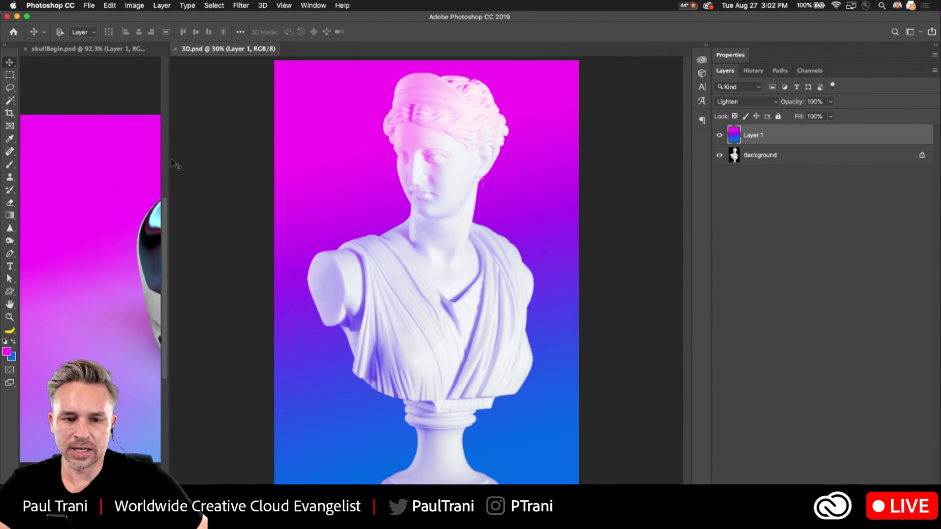
drag(166, 164, 337, 165)
click(234, 230)
drag(245, 262, 153, 252)
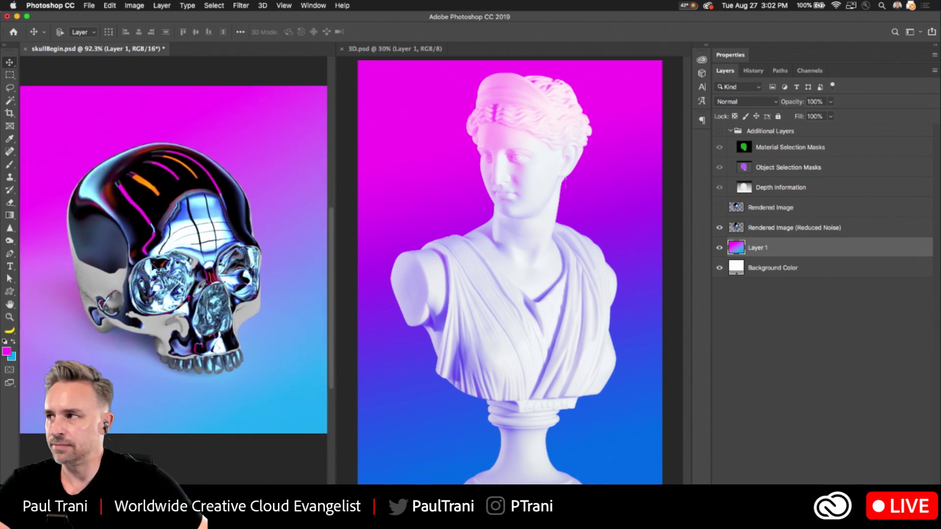
Consolidate the two open documents into one tab group and examine the chrome skull in skullBegin.psd up close.
alt+scroll(152, 264, up, 1)
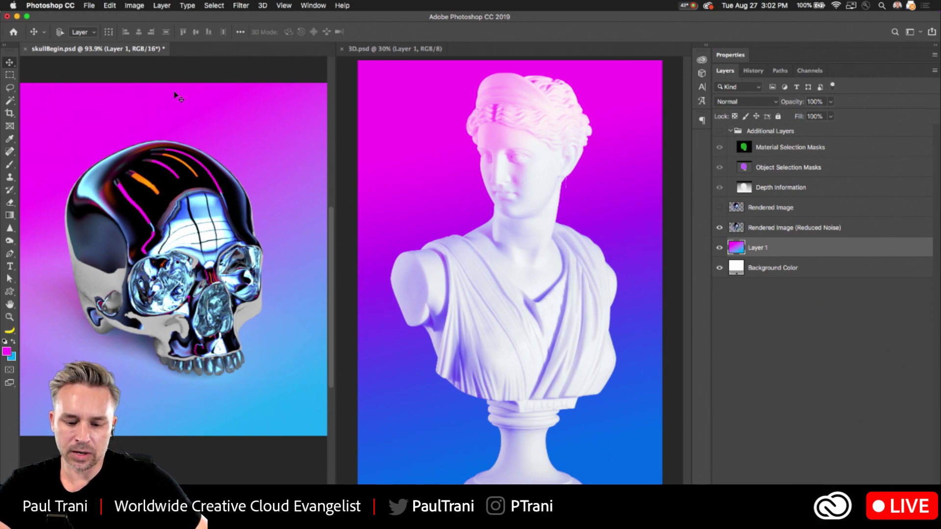
key(super+1)
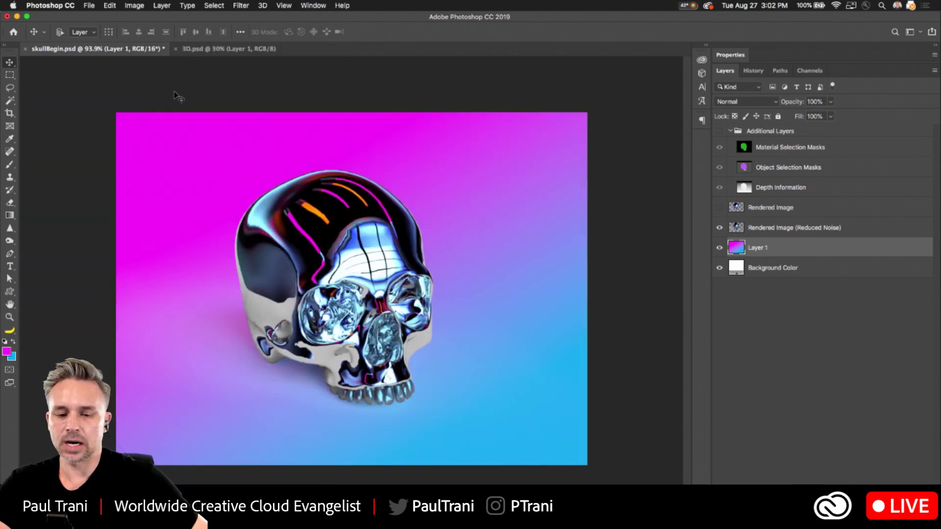
alt+scroll(372, 306, up, 6)
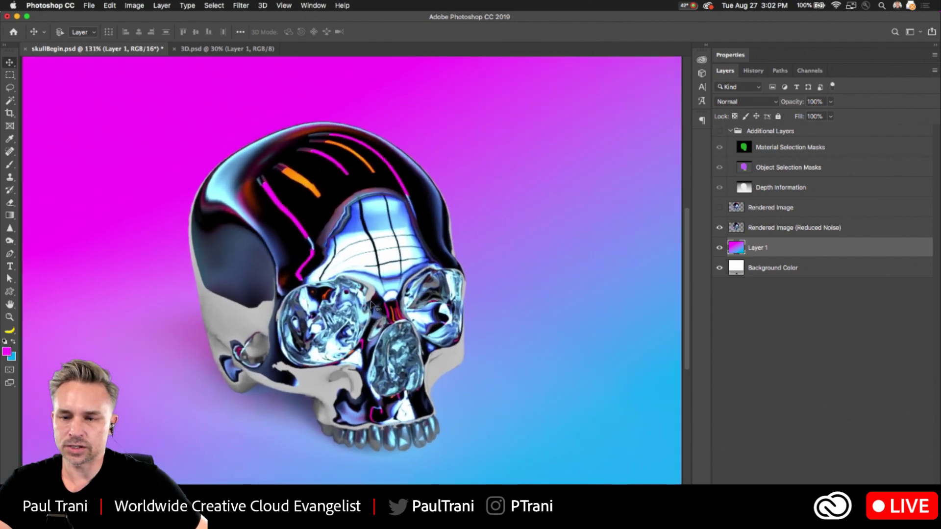
alt+scroll(372, 306, down, 1)
alt+scroll(375, 307, down, 2)
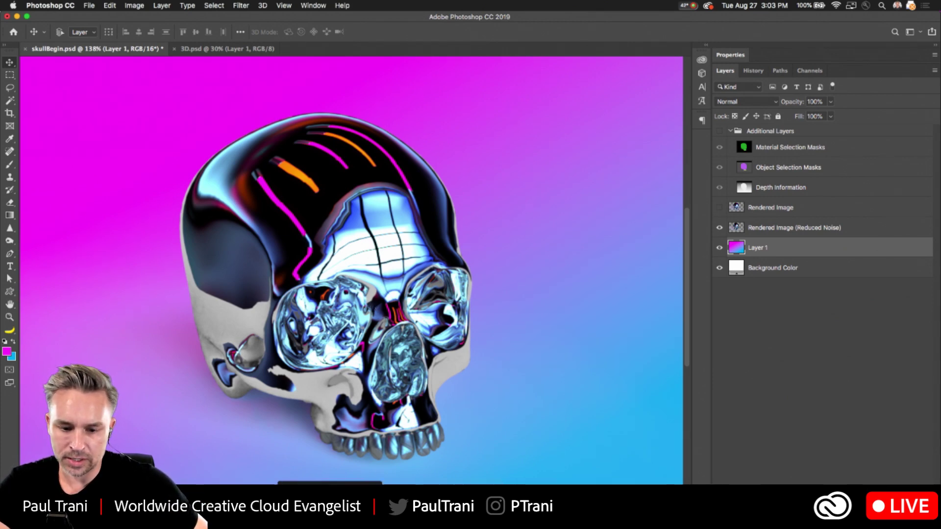
Switch to Adobe Dimension and start a new blank scene with the starter assets filtered to models.
click(291, 513)
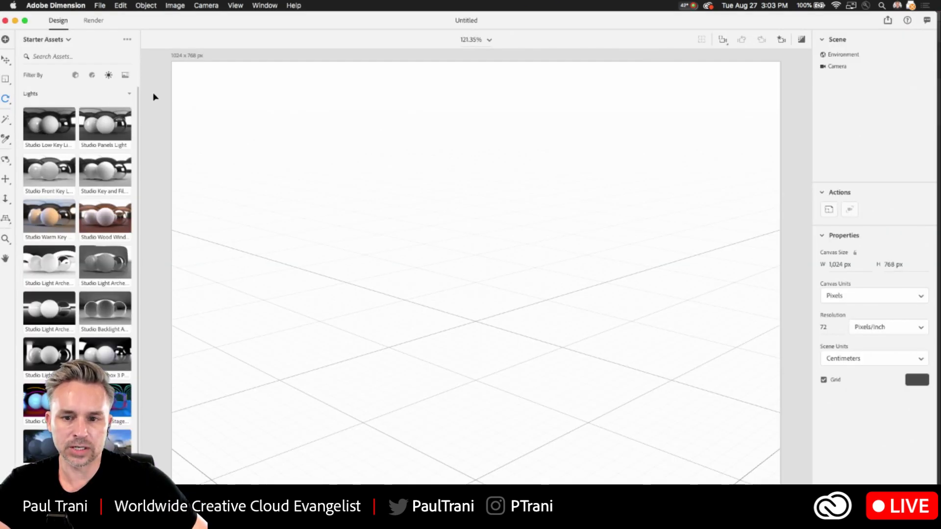
click(99, 5)
click(105, 17)
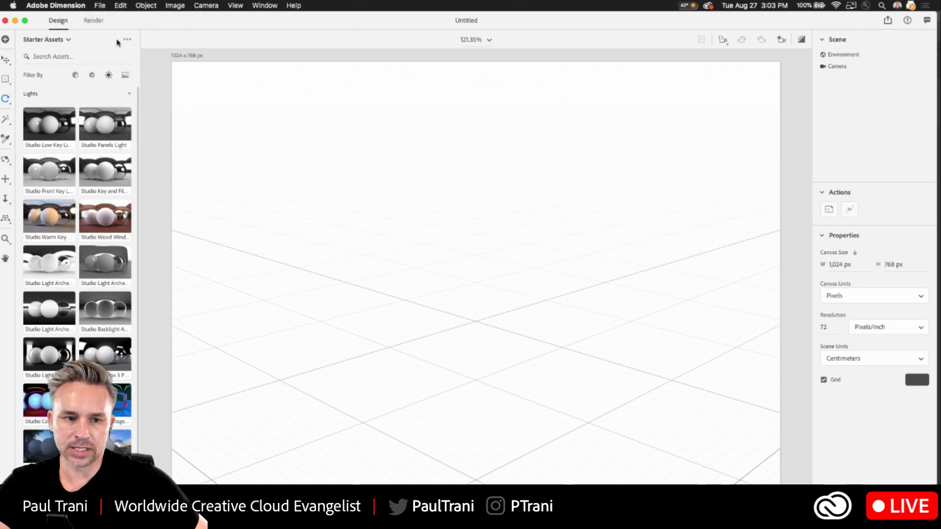
click(426, 356)
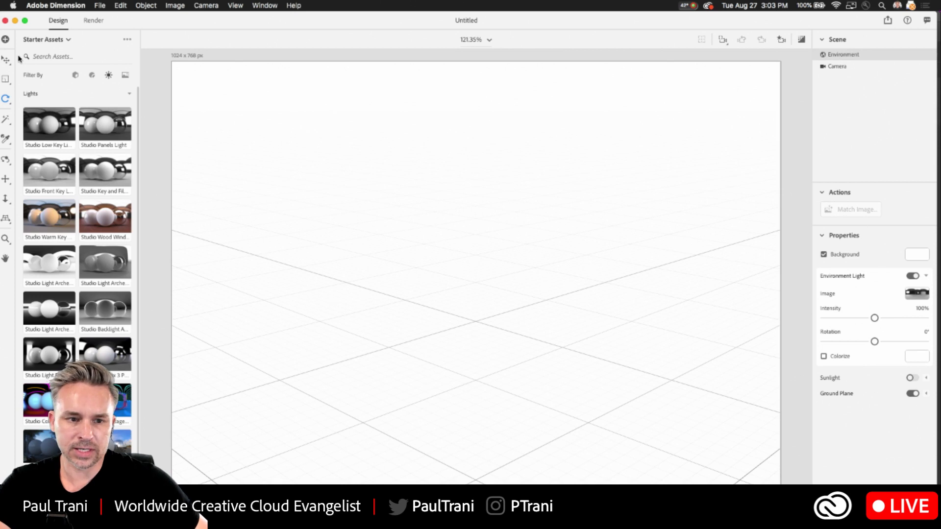
click(74, 77)
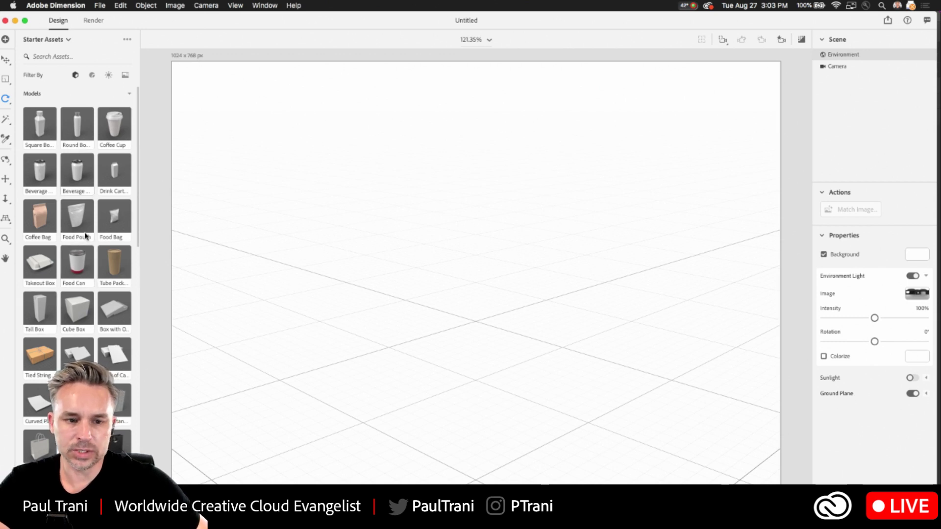
Place a Food Pouch model in the middle of the scene and delete it.
drag(85, 236, 468, 339)
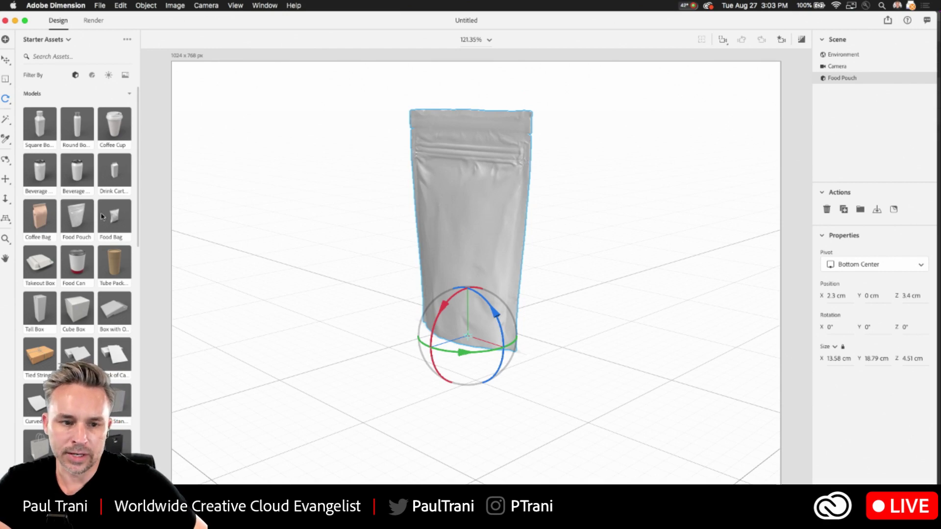
key(Delete)
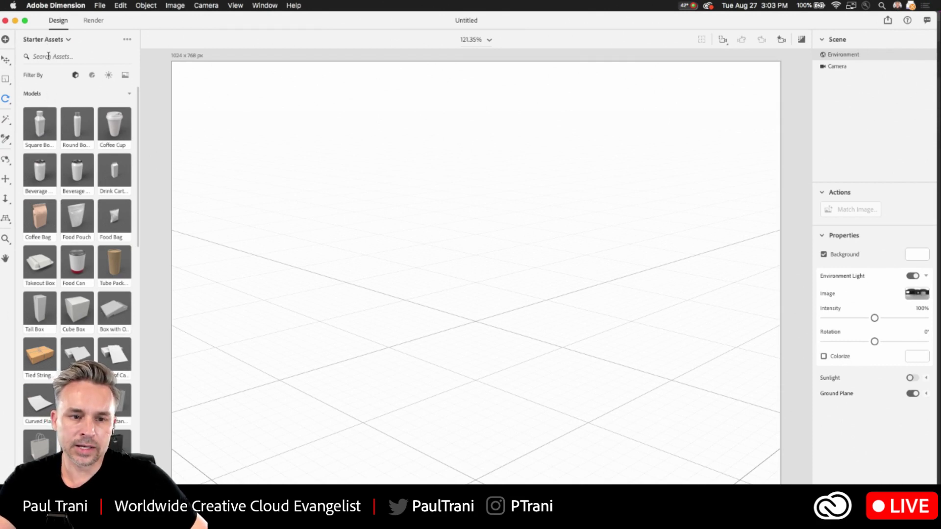
Place a Star model from the starter shapes near the middle of the ground plane.
scroll(56, 251, down, 10)
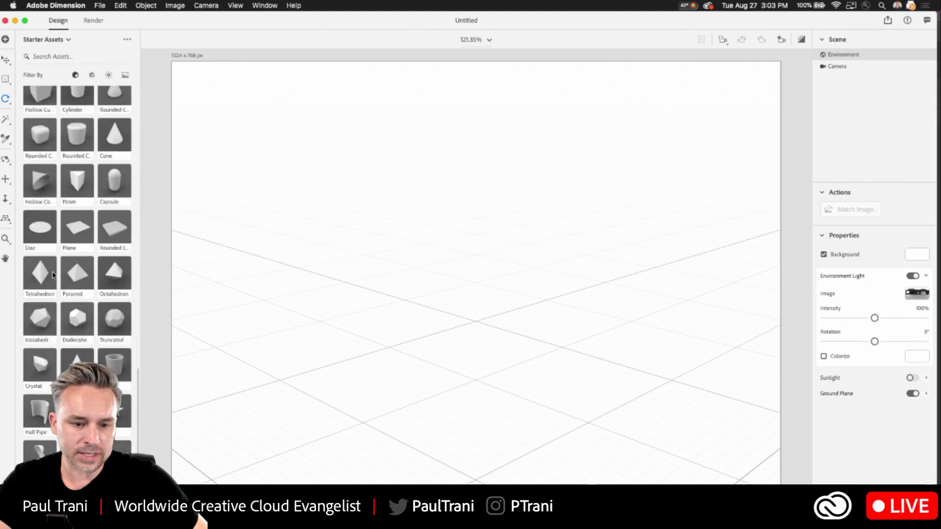
drag(115, 414, 495, 342)
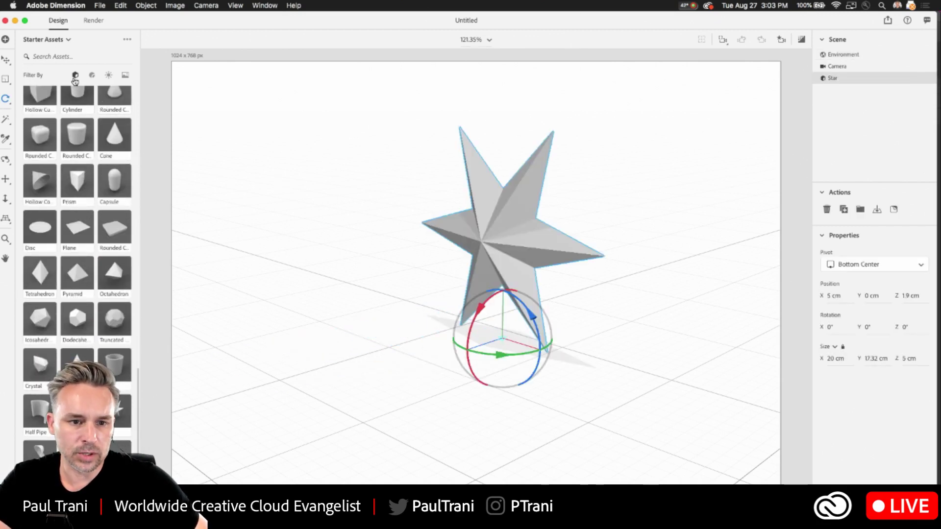
Set the Desert Backdrop image as the scene background and apply the "Studio Wood Wind..." starter light.
click(90, 76)
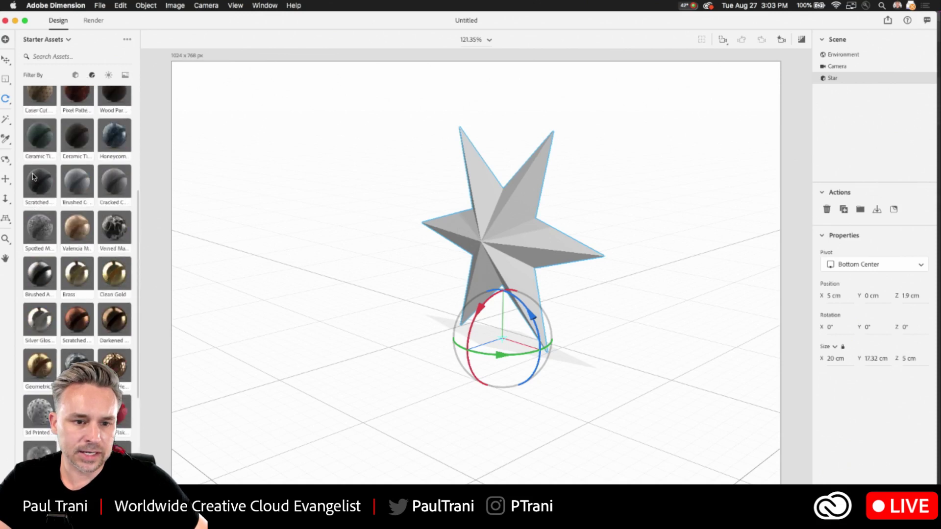
click(125, 75)
drag(89, 129, 298, 331)
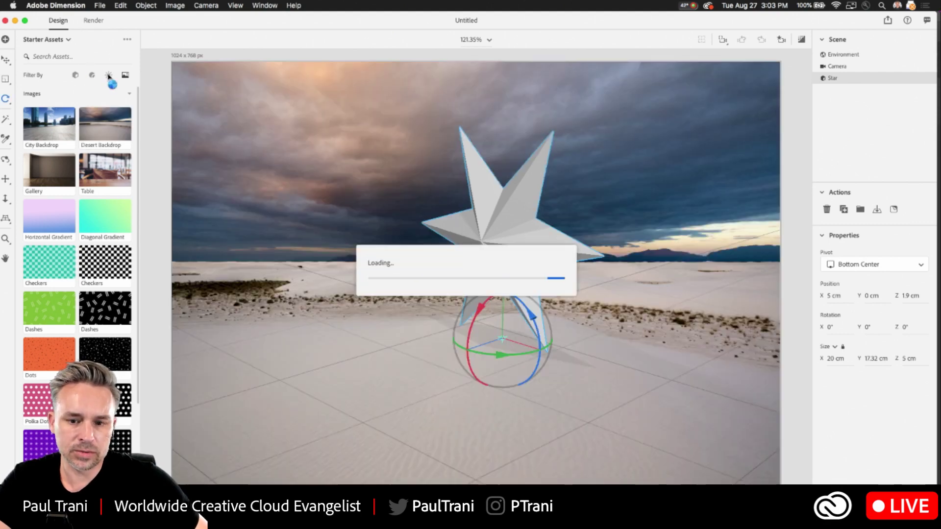
click(109, 75)
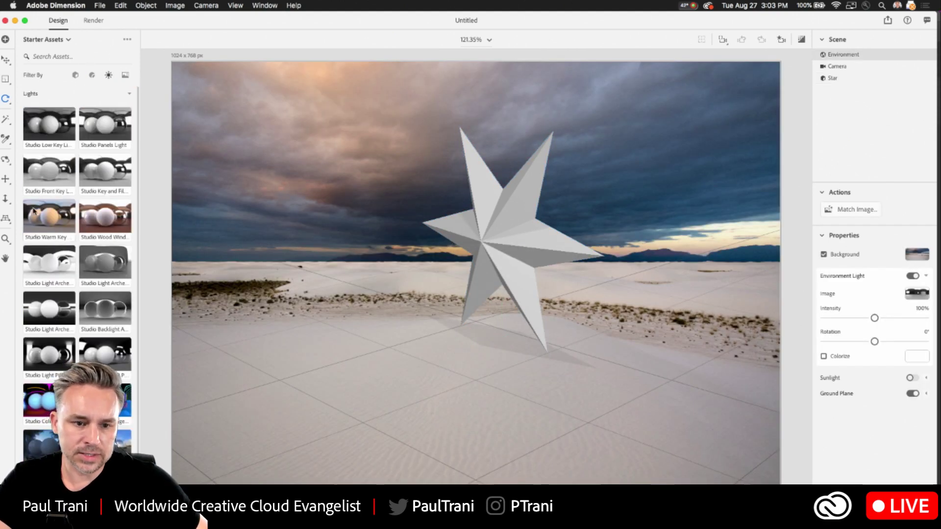
drag(90, 215, 357, 290)
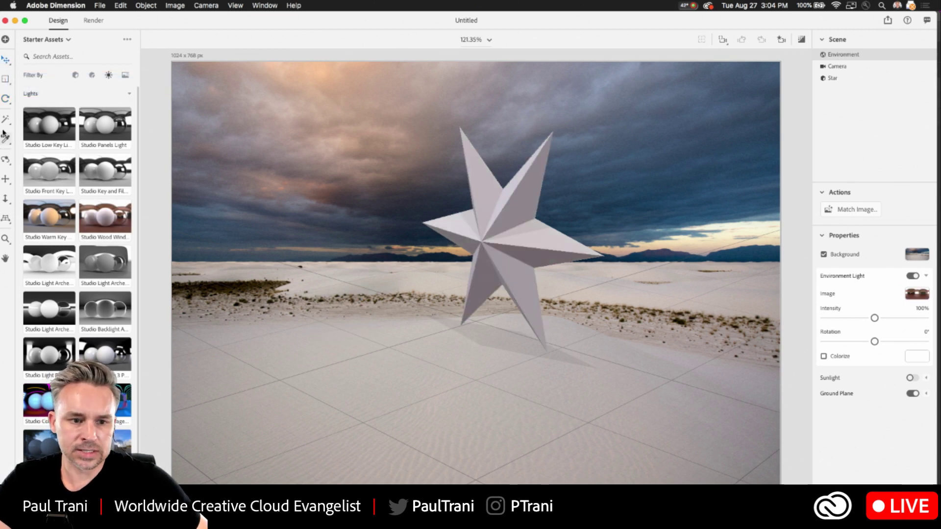
Move the camera closer to the star and apply the Metal starter material to it.
click(6, 179)
drag(434, 229, 353, 271)
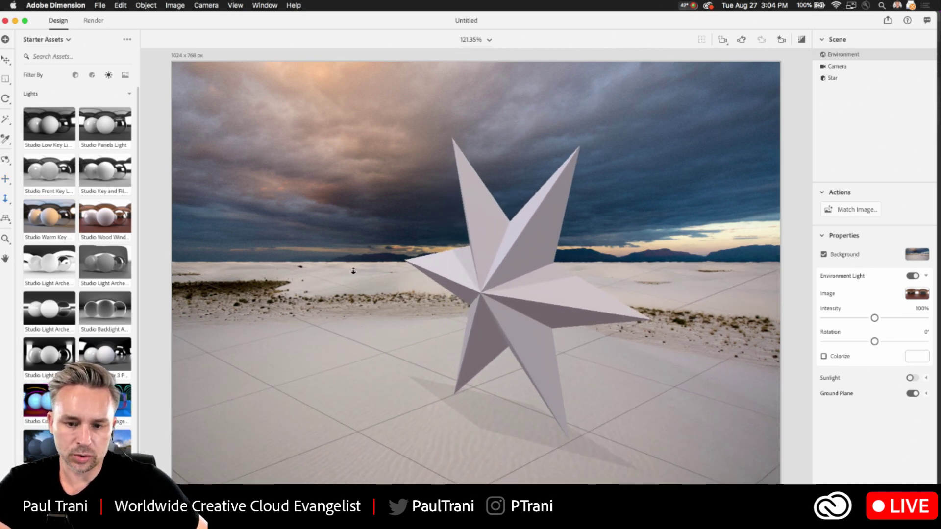
click(92, 75)
drag(39, 172, 500, 294)
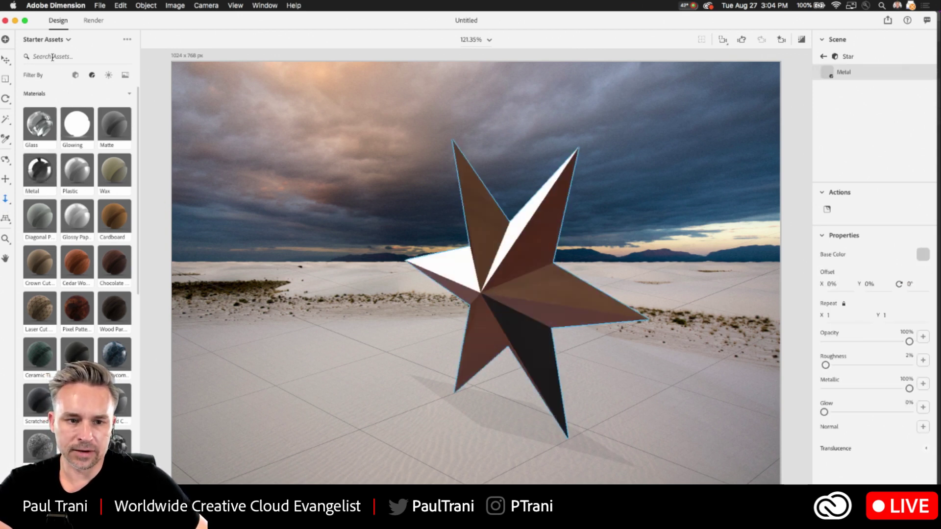
Replace the environment light's image with the Desert Backdrop starter image so the metal star reflects the backdrop.
click(128, 76)
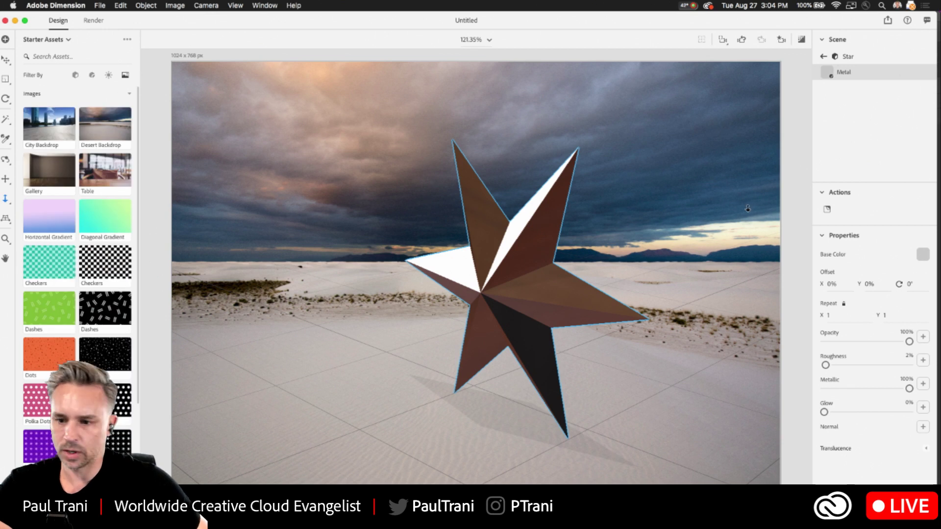
click(823, 56)
click(831, 55)
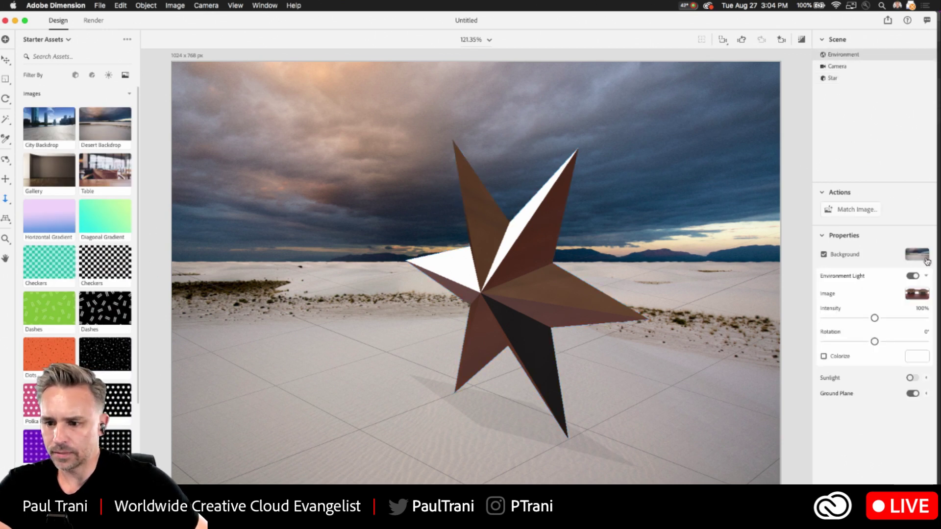
click(915, 294)
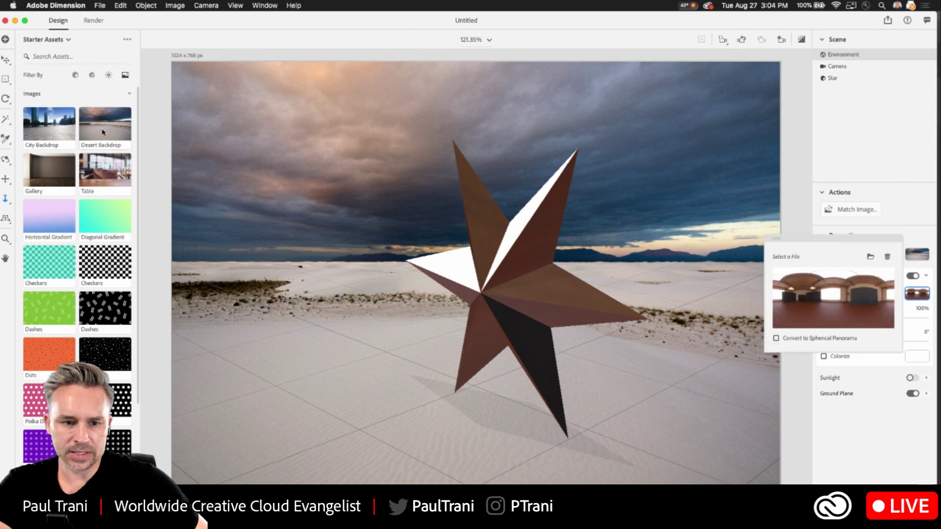
drag(103, 132, 827, 282)
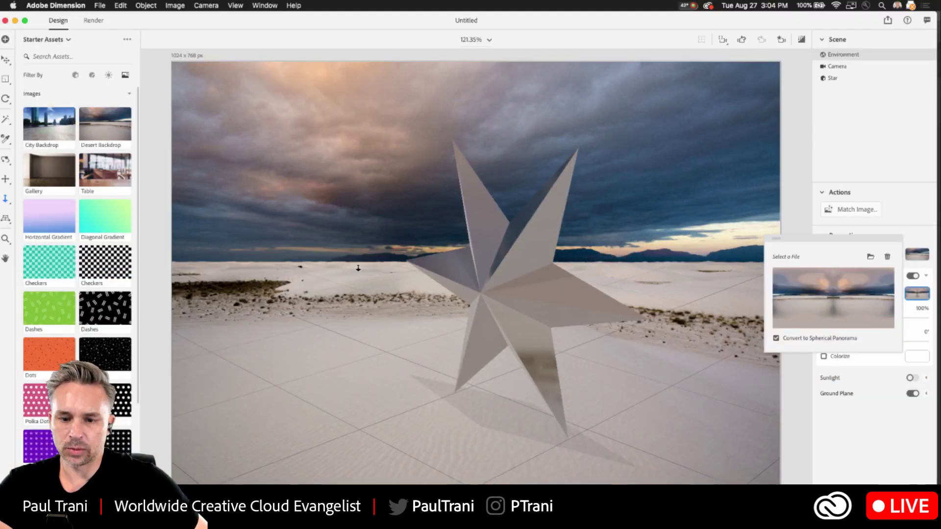
click(358, 268)
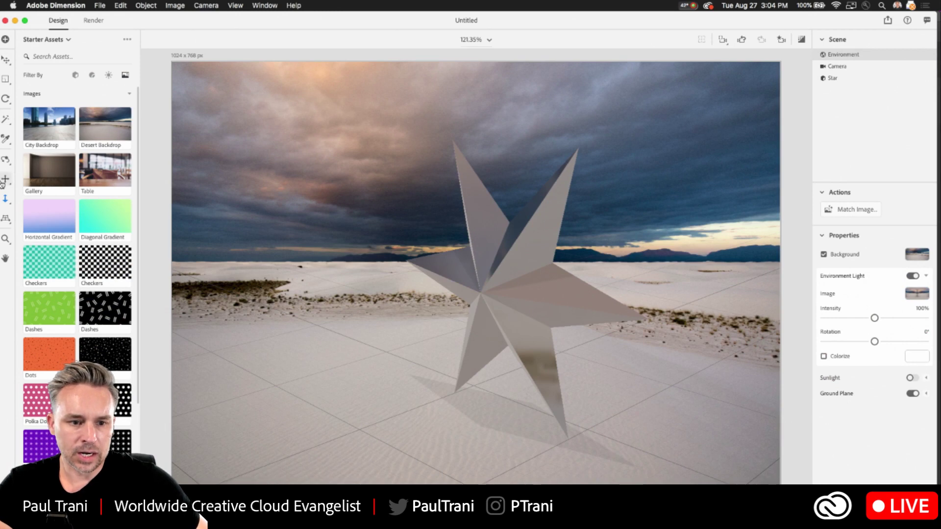
Orbit the camera around the metal star to check its reflections, and delete the star from the scene.
click(5, 159)
drag(584, 328, 512, 355)
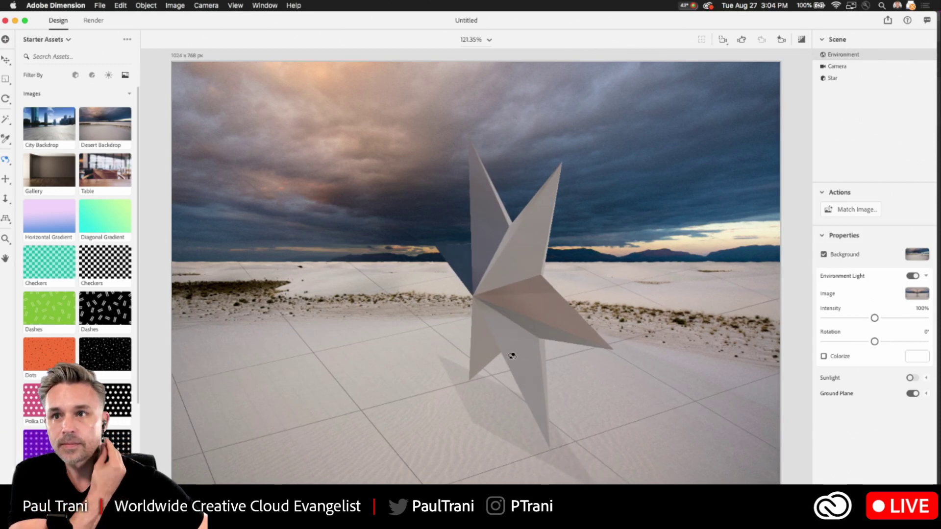
drag(514, 354, 588, 353)
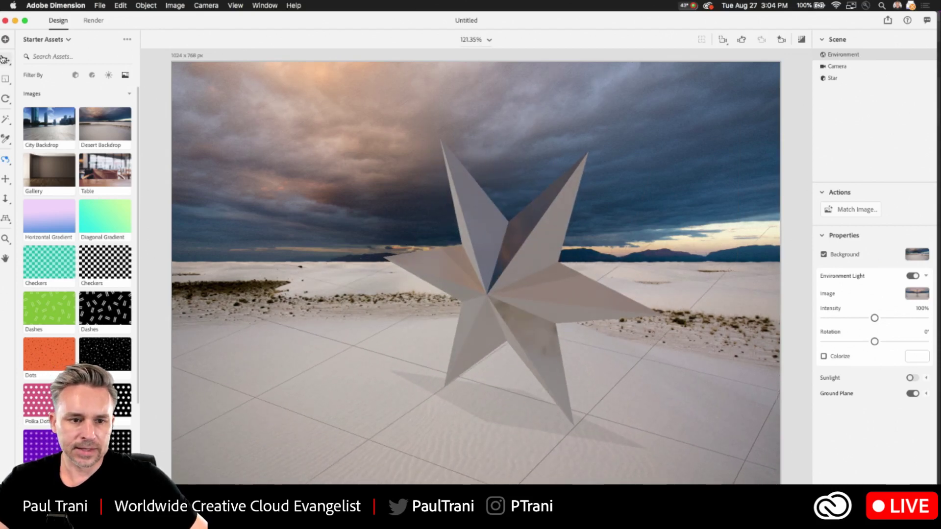
click(543, 256)
key(Delete)
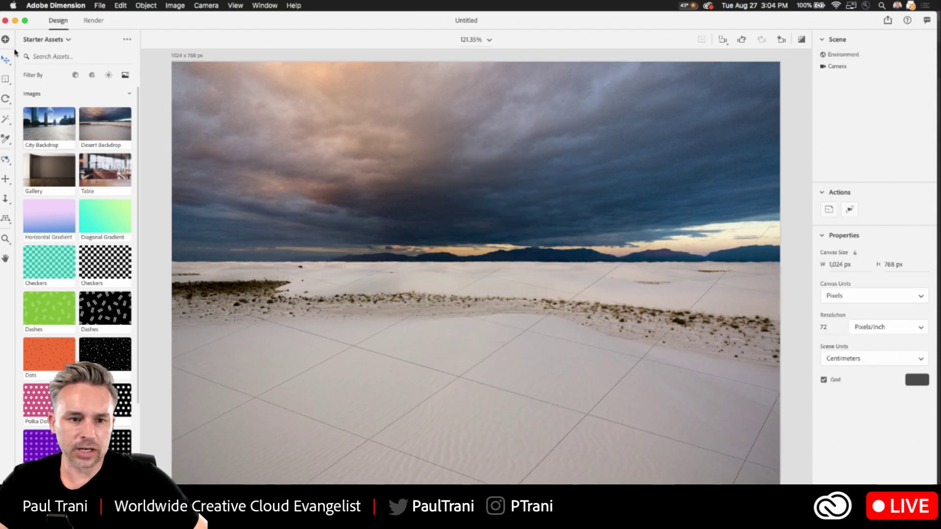
Search the starter assets for "skull" and clear the search.
click(45, 45)
click(39, 57)
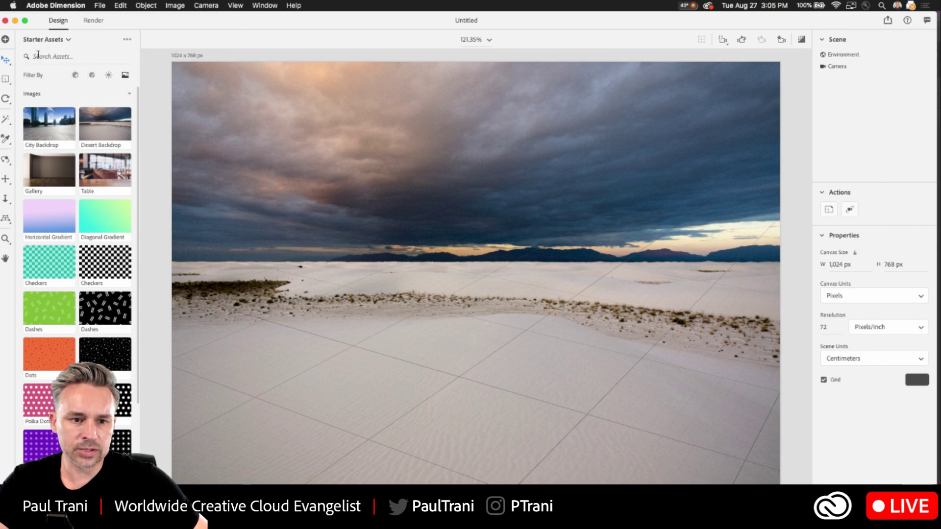
click(40, 56)
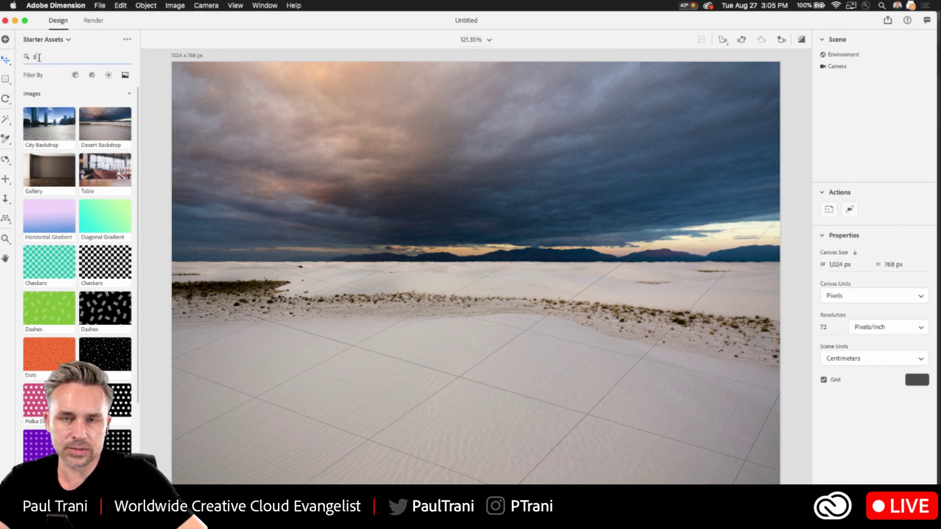
text(skull)
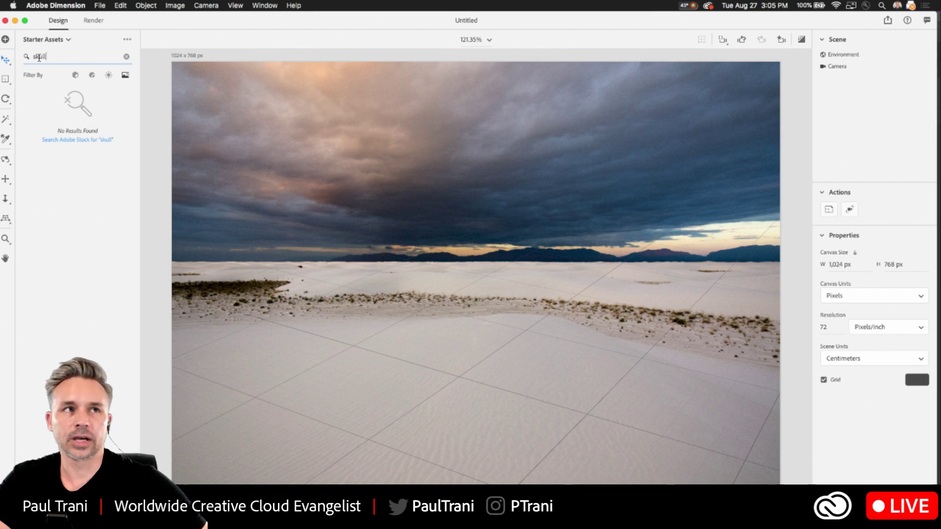
click(383, 361)
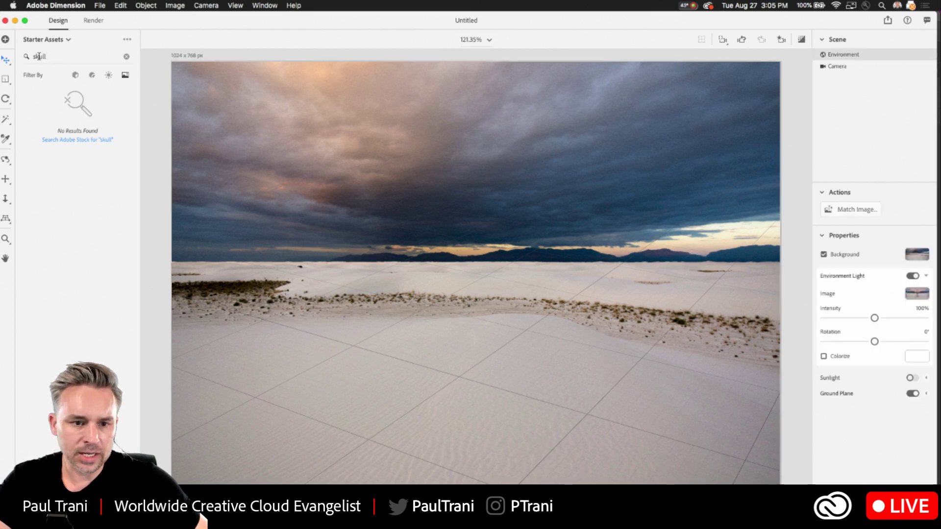
click(130, 58)
click(126, 57)
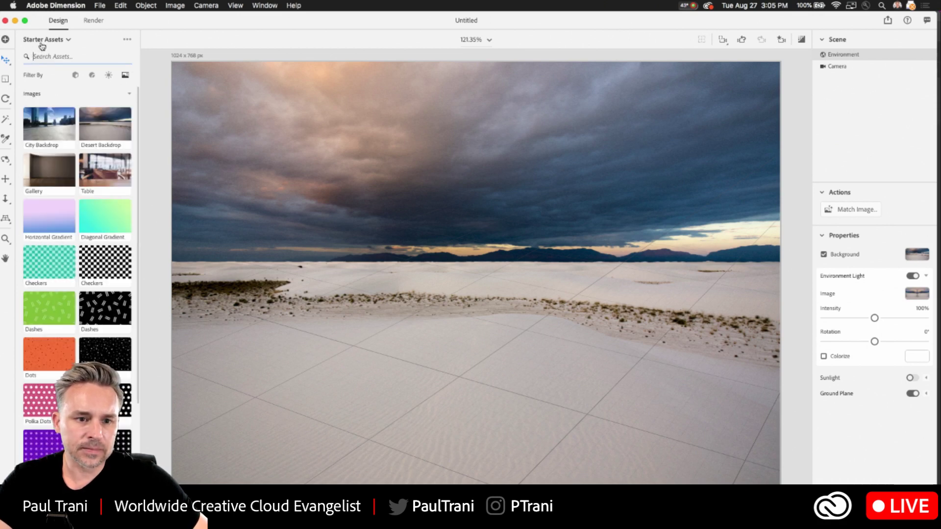
Show the Nature library in the assets, and switch to Chrome to review Adobe Stock's 3D results for skull.
click(41, 44)
click(41, 74)
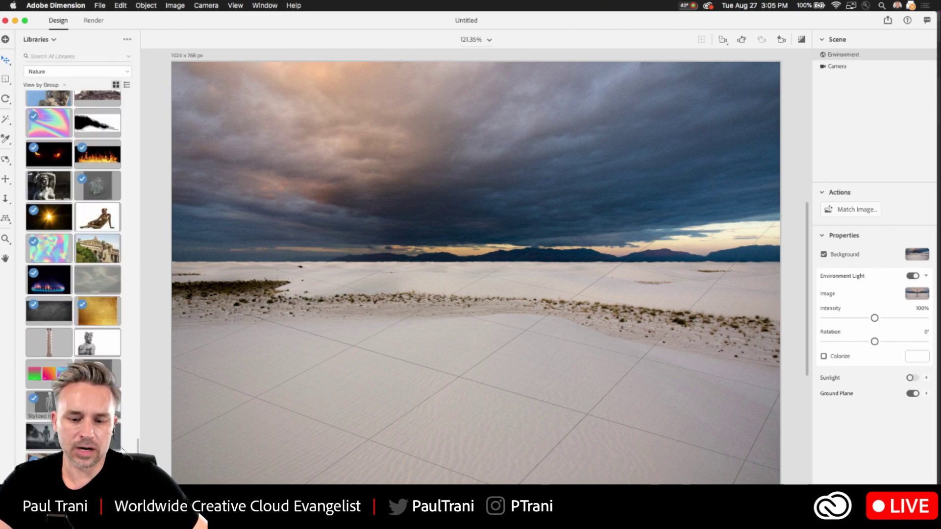
click(578, 507)
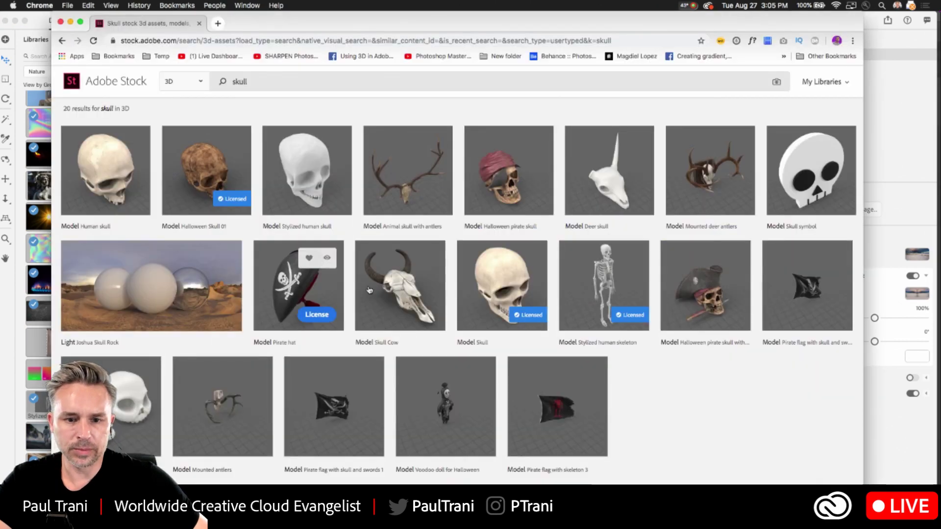
scroll(324, 285, up, 5)
click(180, 105)
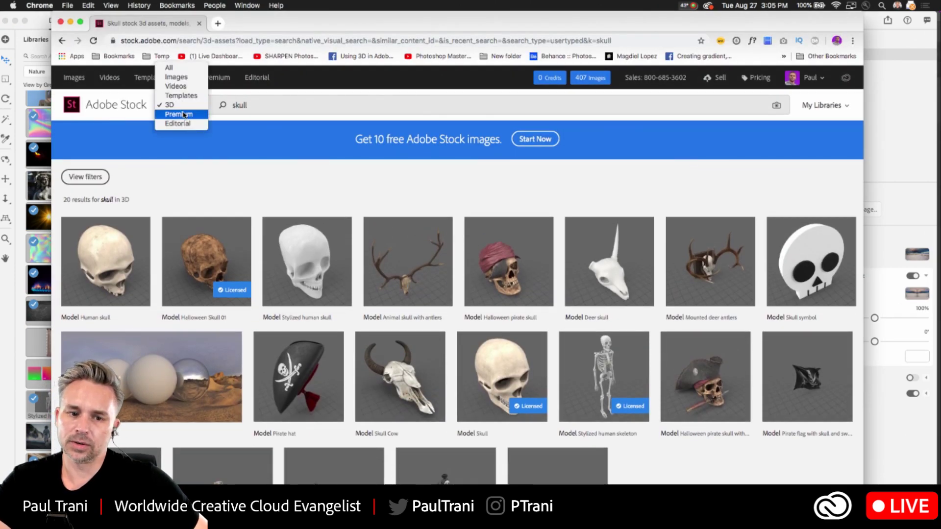
Search the web for turbosquid in a new browser tab and open the TurboSquid 3D models site.
click(219, 24)
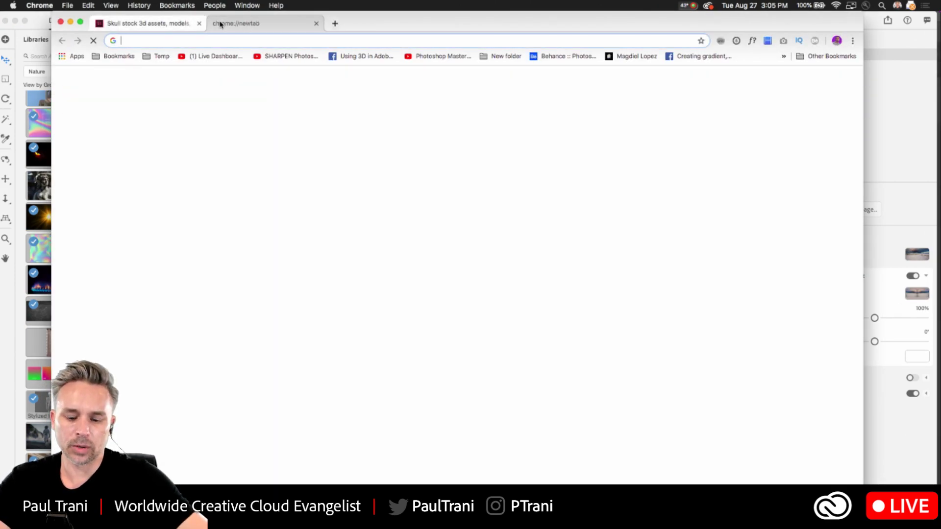
text(turb)
key(BackSpace)
key(BackSpace)
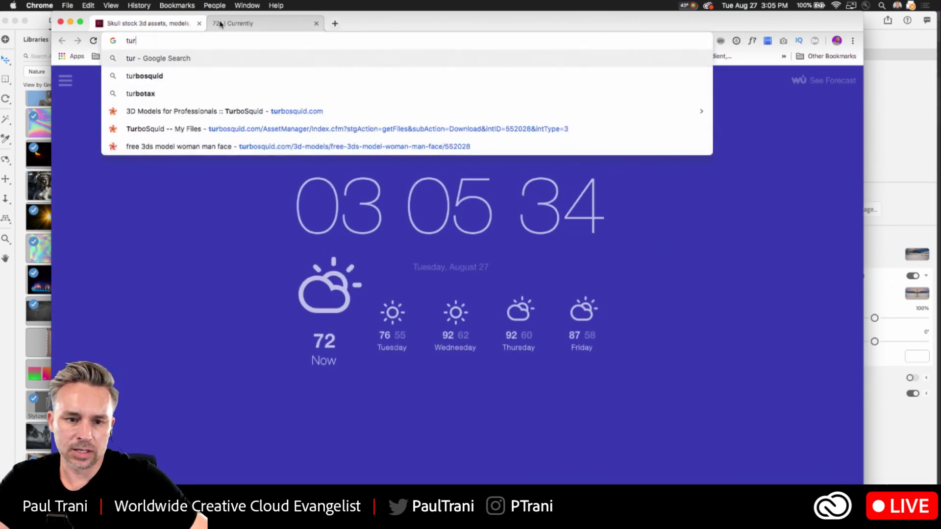
click(145, 76)
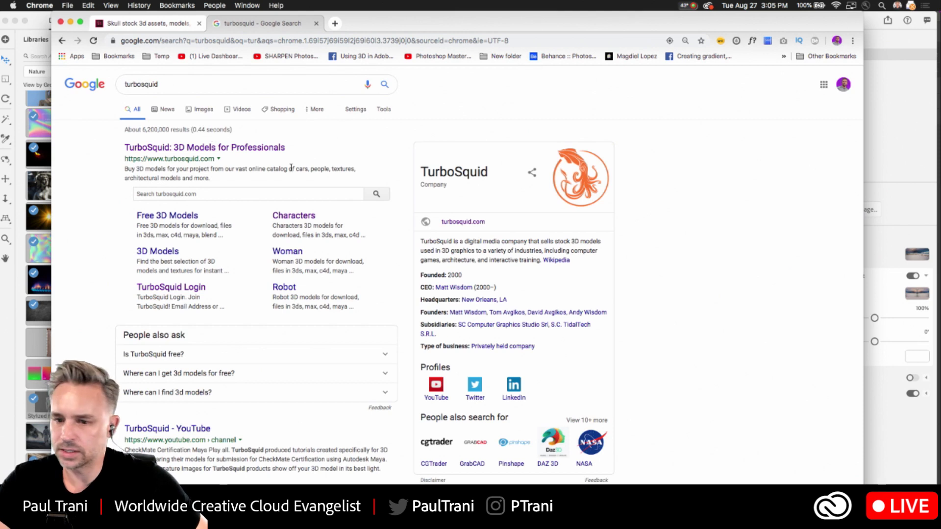
click(282, 149)
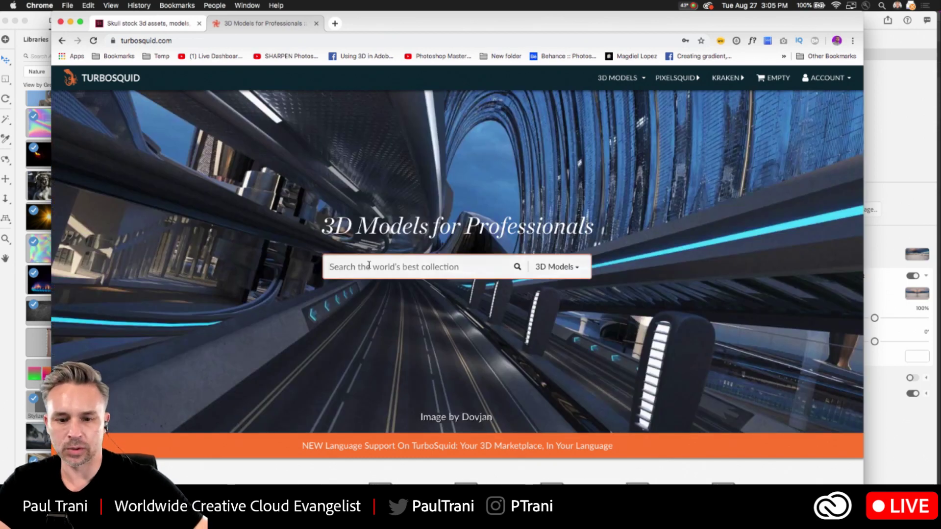
Search TurboSquid for "skull" and limit the results to free models.
text(skull)
key(Return)
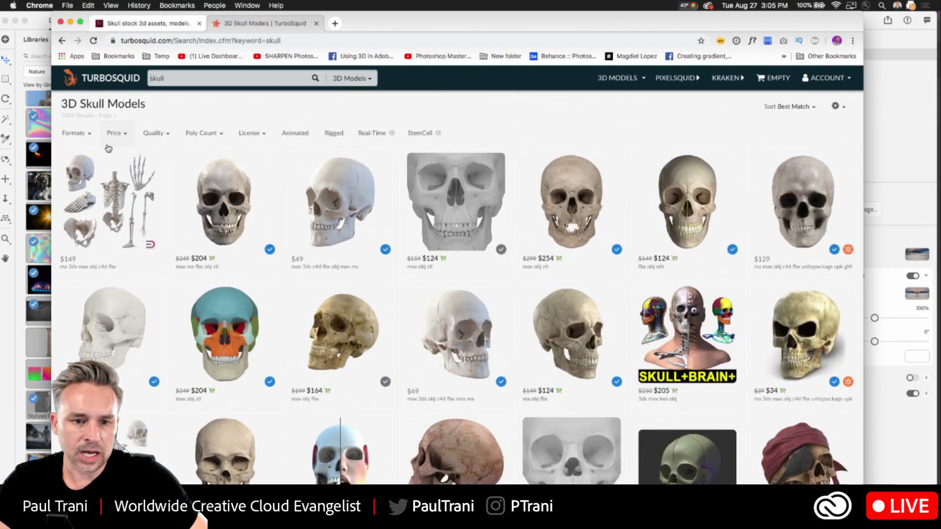
click(125, 137)
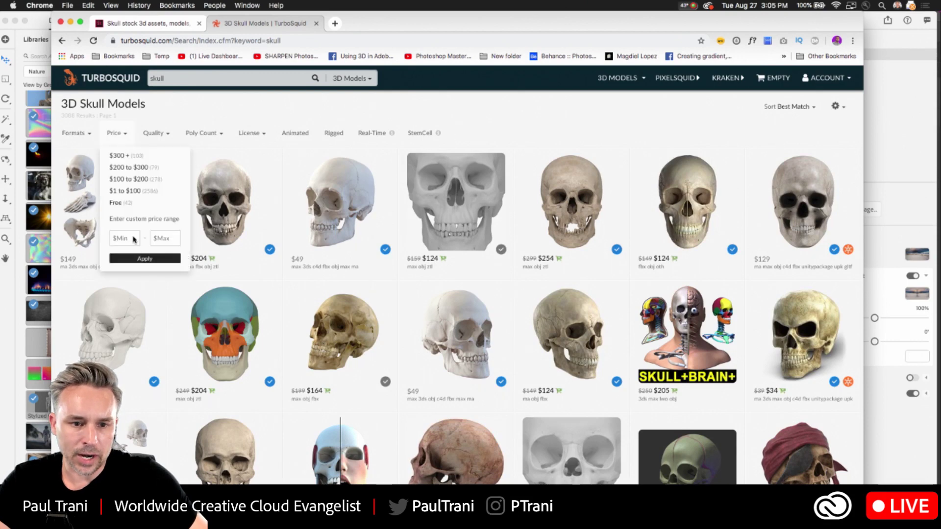
click(115, 203)
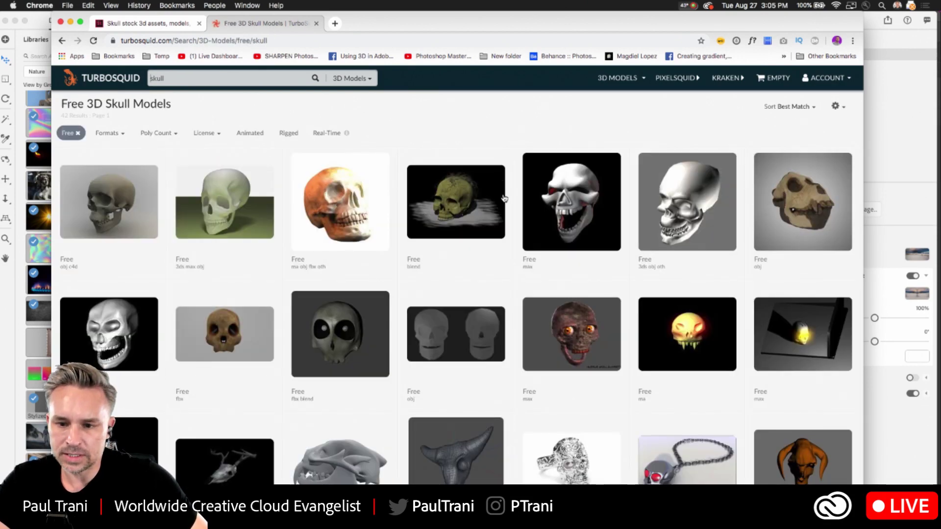
Examine the preview and product page of the first free Skull model, including its formats and specifications, and return to the results.
mouse_move(107, 210)
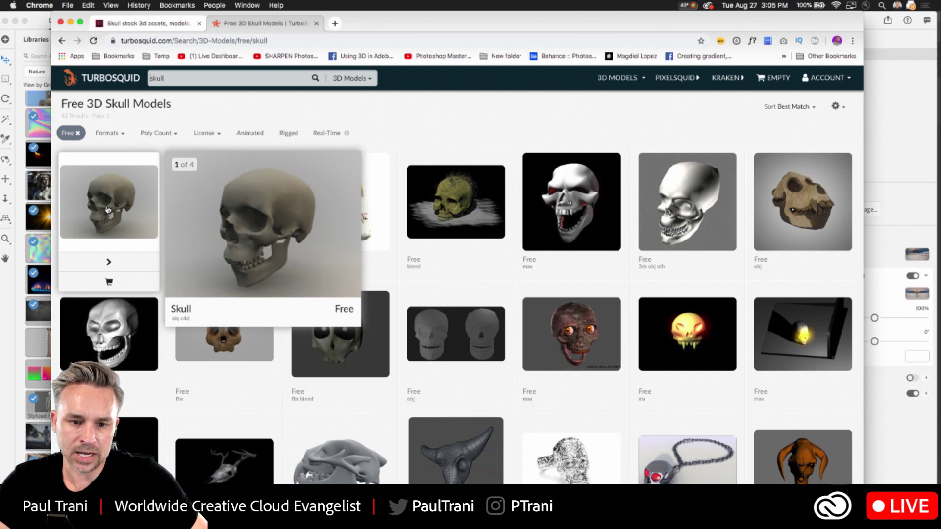
click(174, 137)
click(488, 130)
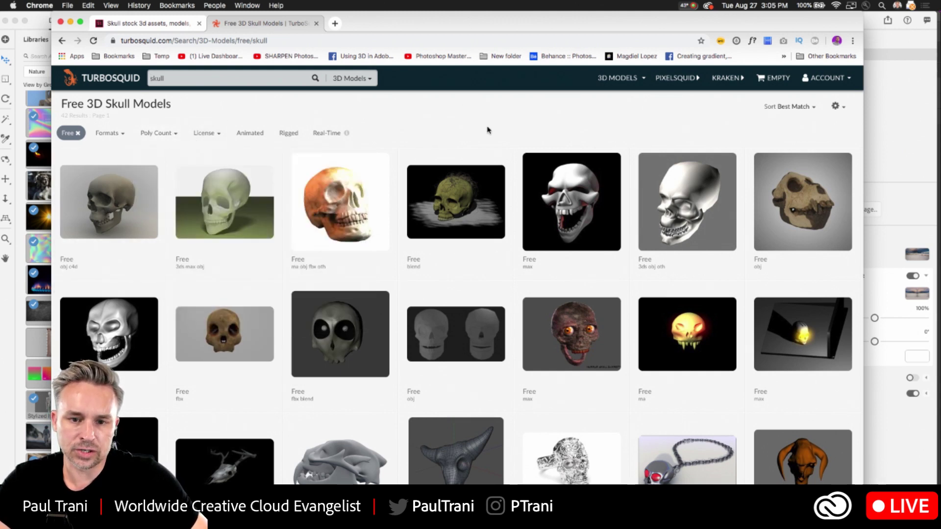
click(130, 198)
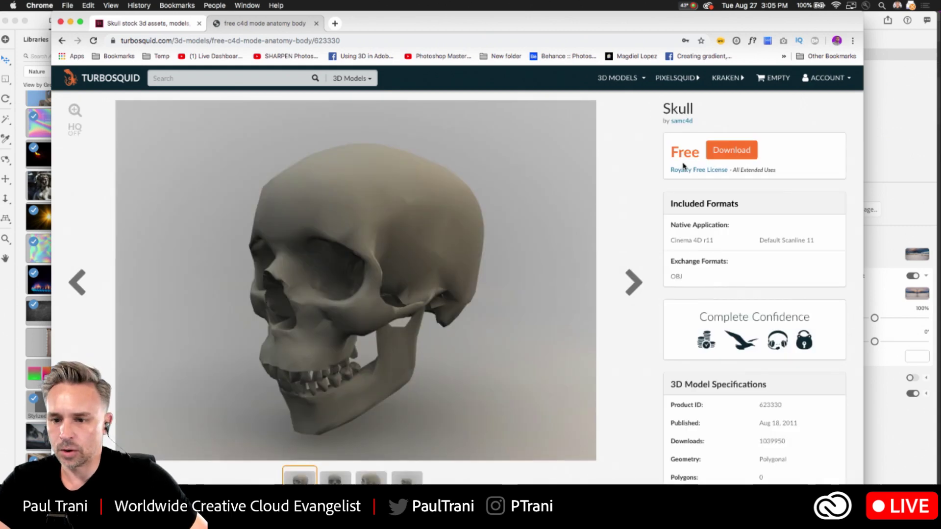
scroll(778, 280, down, 5)
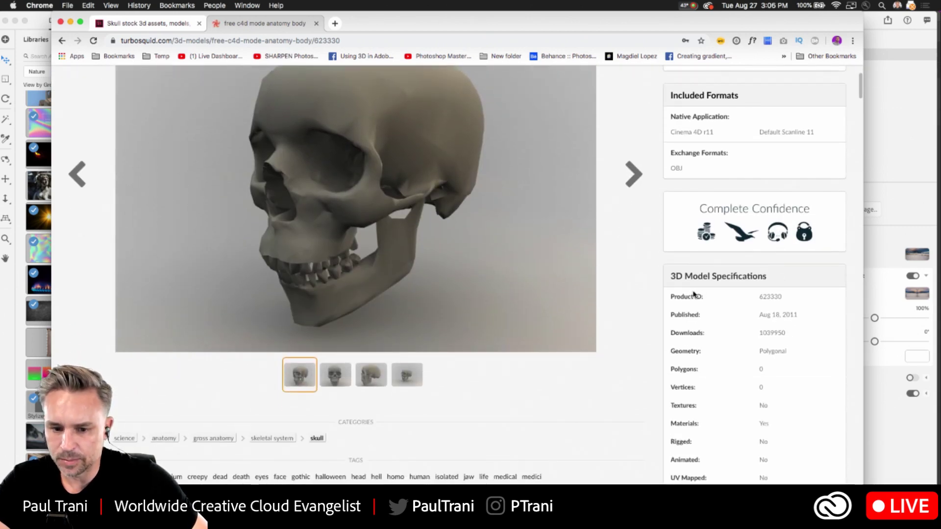
scroll(637, 284, up, 5)
click(62, 40)
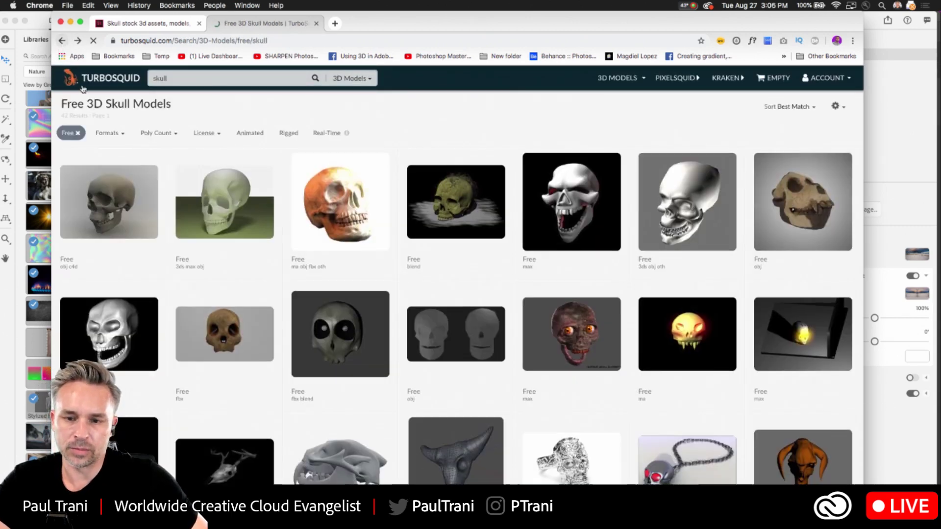
Check the poly count and format filters on TurboSquid's free skull results, and open the account's list of downloaded files.
click(166, 133)
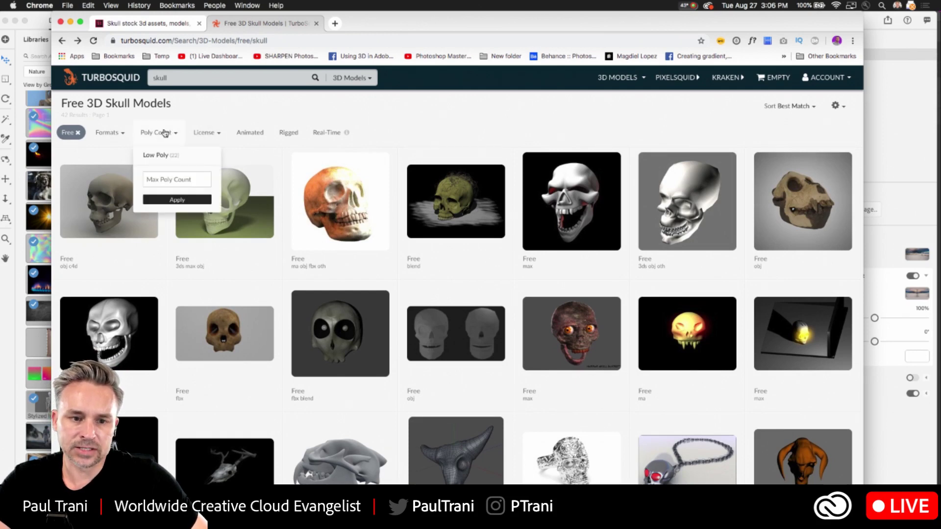
click(113, 134)
click(101, 181)
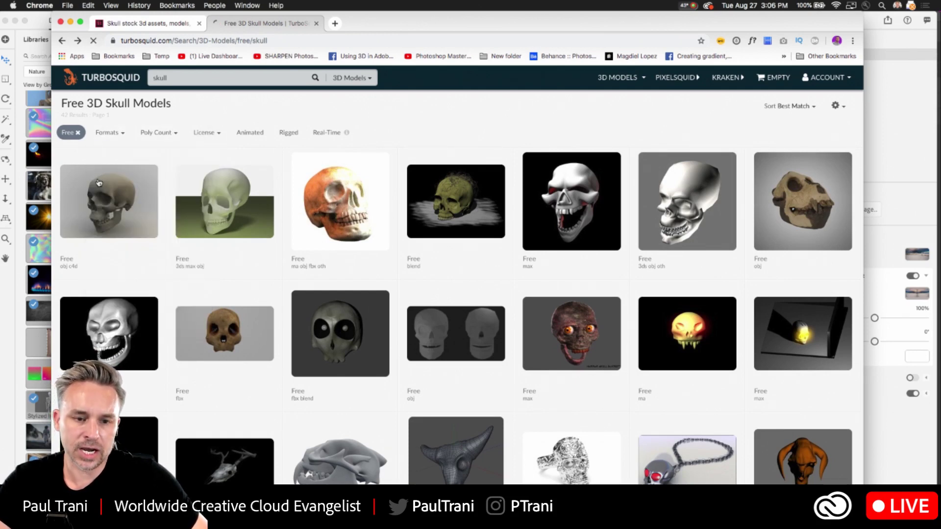
click(105, 200)
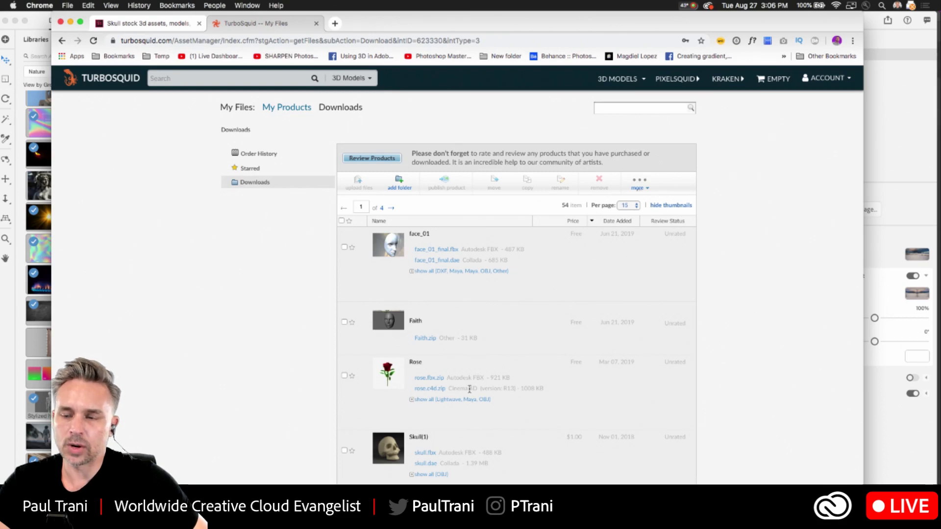
Return to the Adobe Stock skull results in Chrome and save the Halloween Skull 01 model to the library.
click(870, 109)
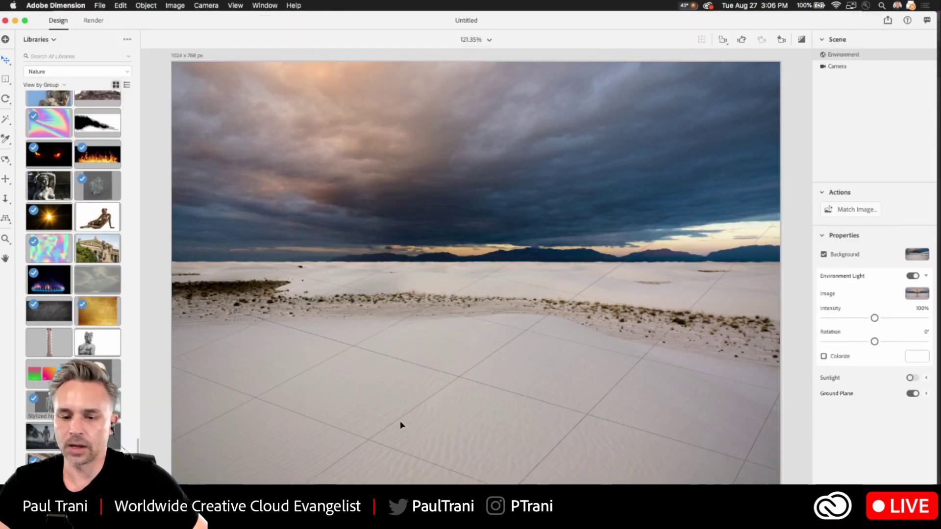
key(super+Tab)
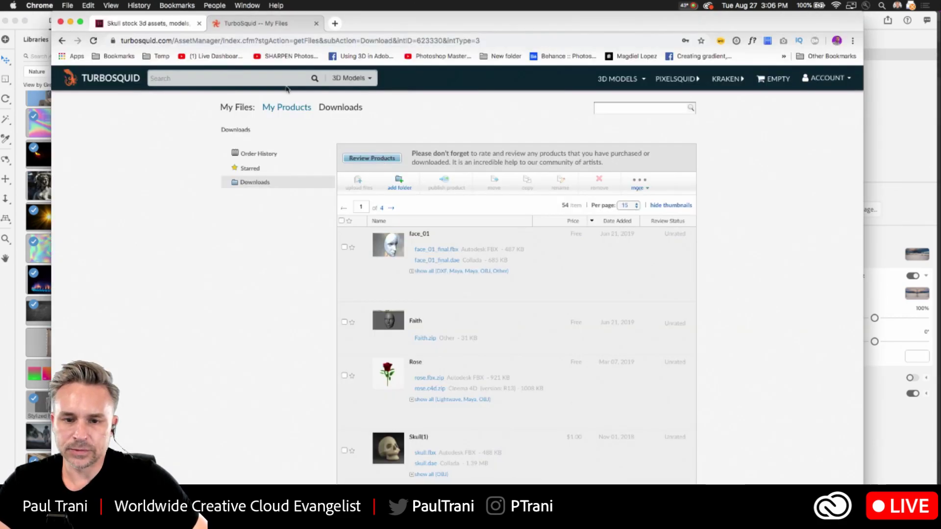
click(148, 25)
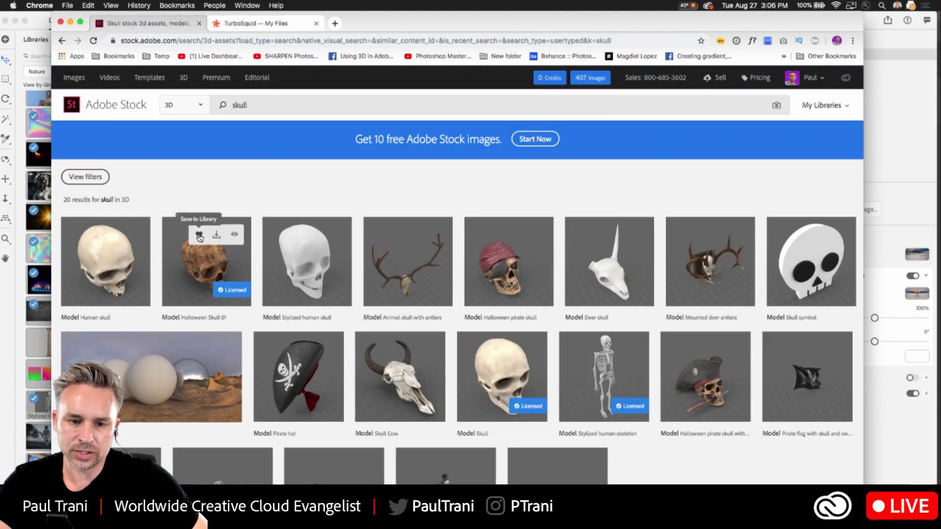
click(200, 236)
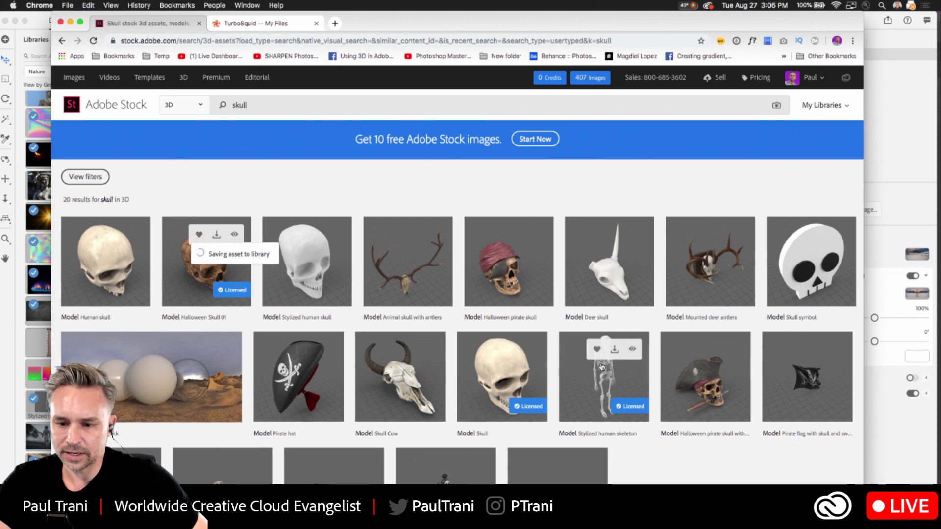
Switch to Dimension and search all libraries for "skull", showing the matching models.
click(880, 141)
click(46, 56)
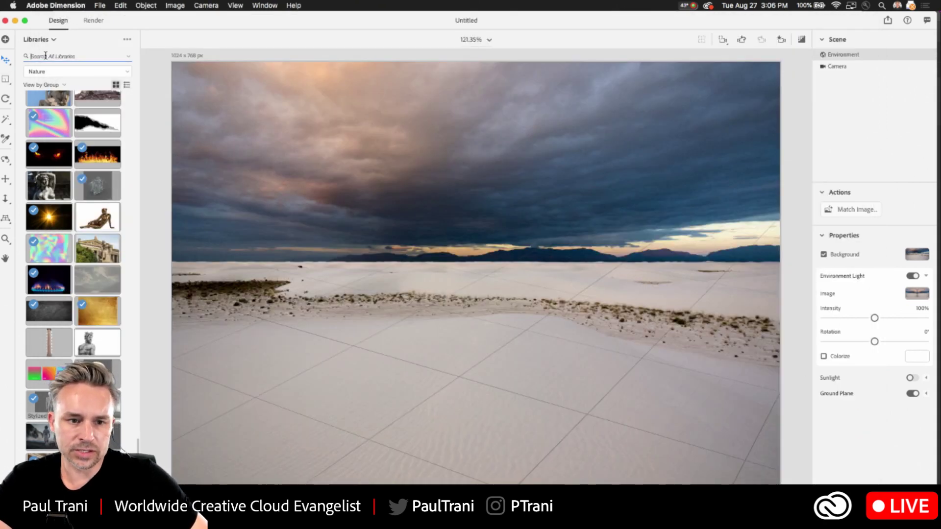
text(s)
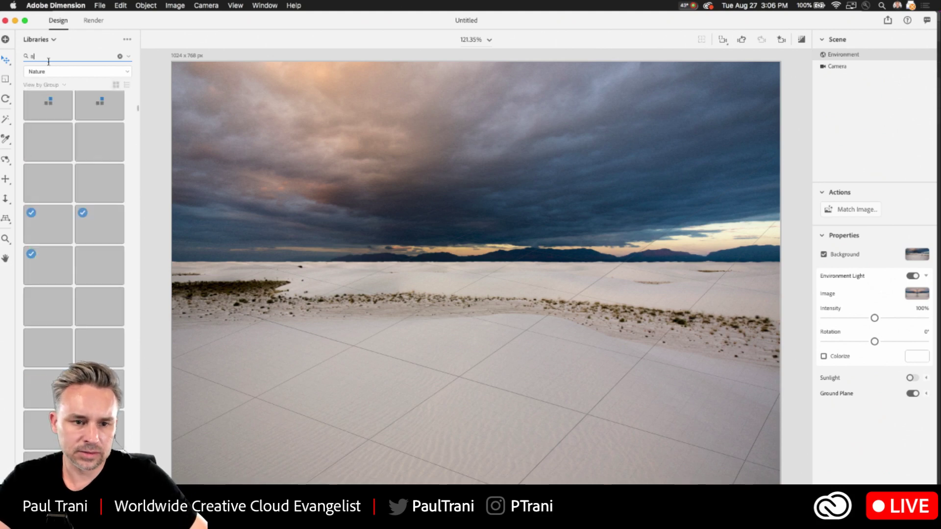
text(kull)
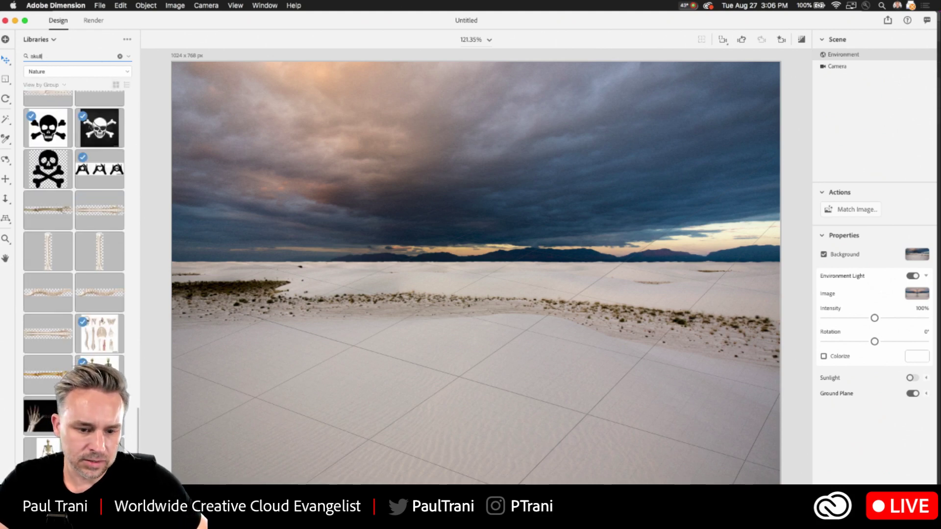
scroll(73, 211, up, 5)
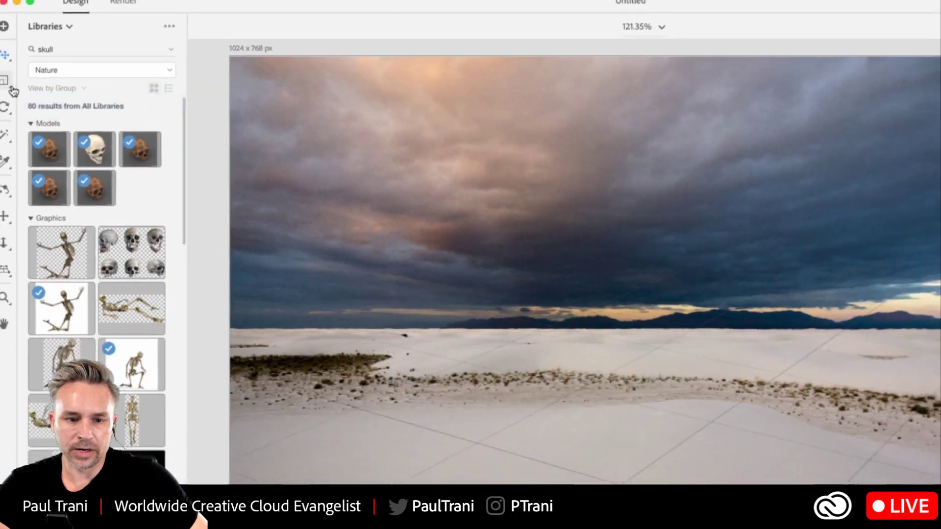
Place the Halloween Skull 01 model on the sand in the scene and shift it along X to 0.1 cm.
drag(140, 147, 624, 465)
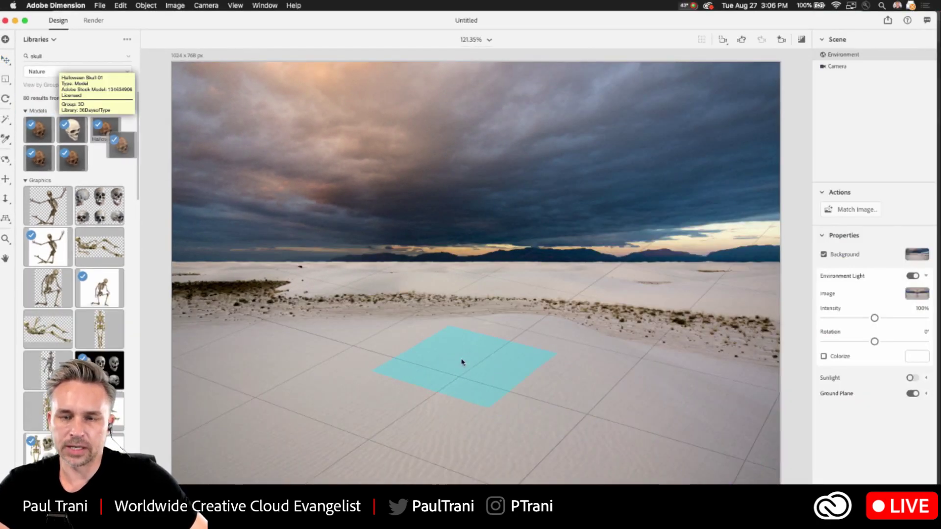
drag(462, 362, 465, 370)
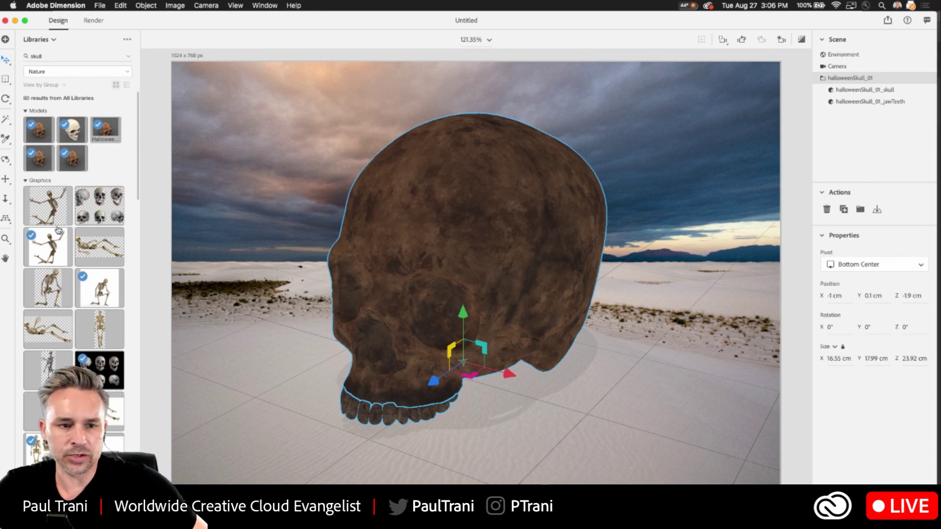
drag(510, 373, 526, 383)
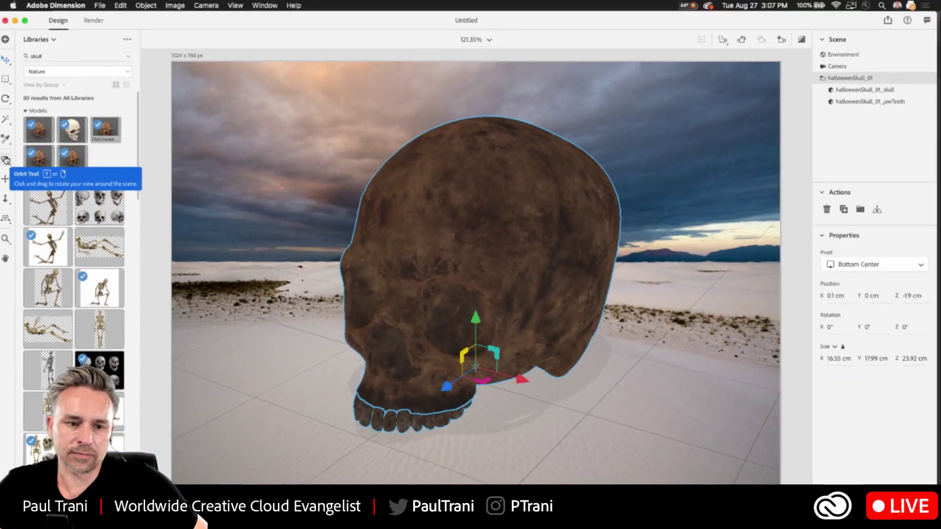
Orbit, pan and dolly the camera so the skull faces more toward the viewer and appears smaller against the desert backdrop.
click(6, 142)
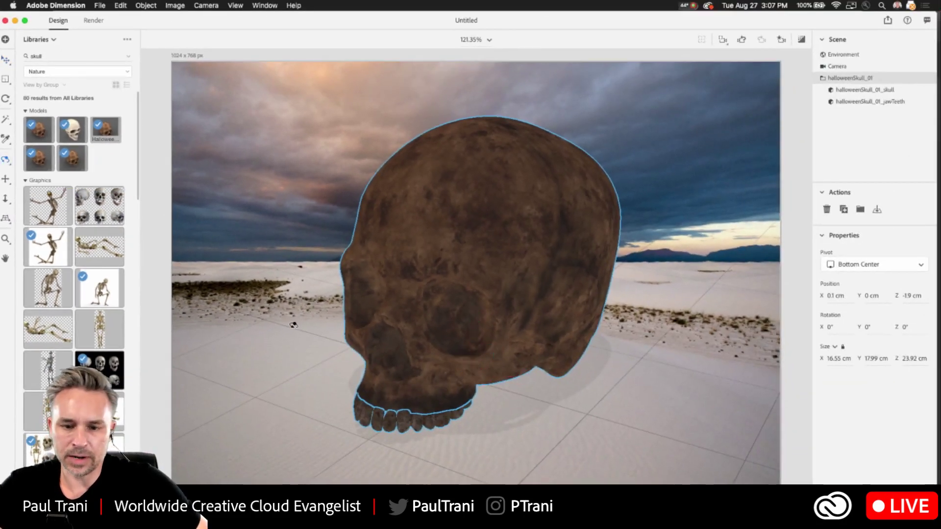
drag(323, 363, 346, 277)
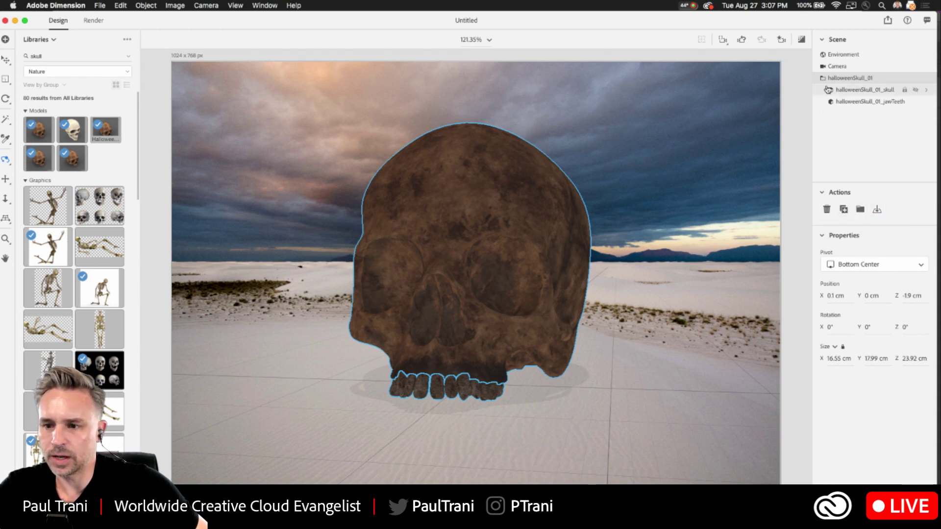
click(5, 180)
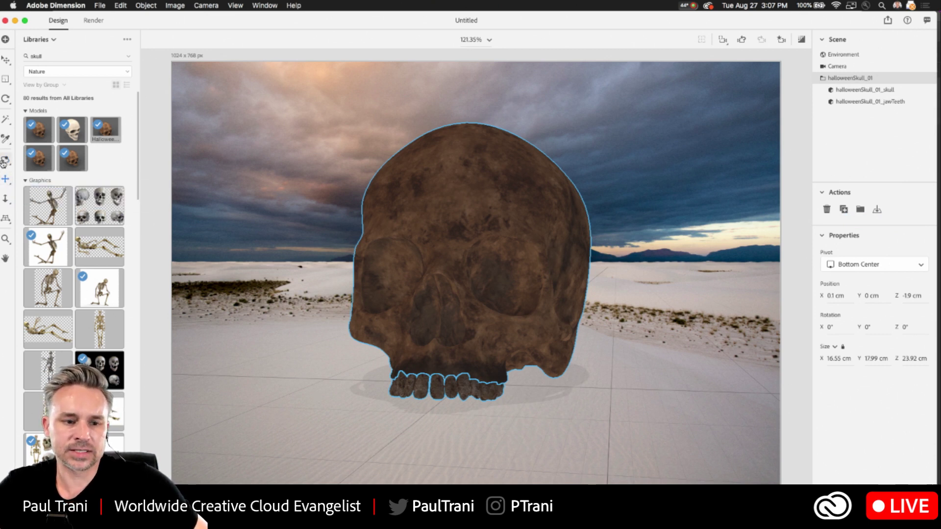
drag(466, 285, 470, 289)
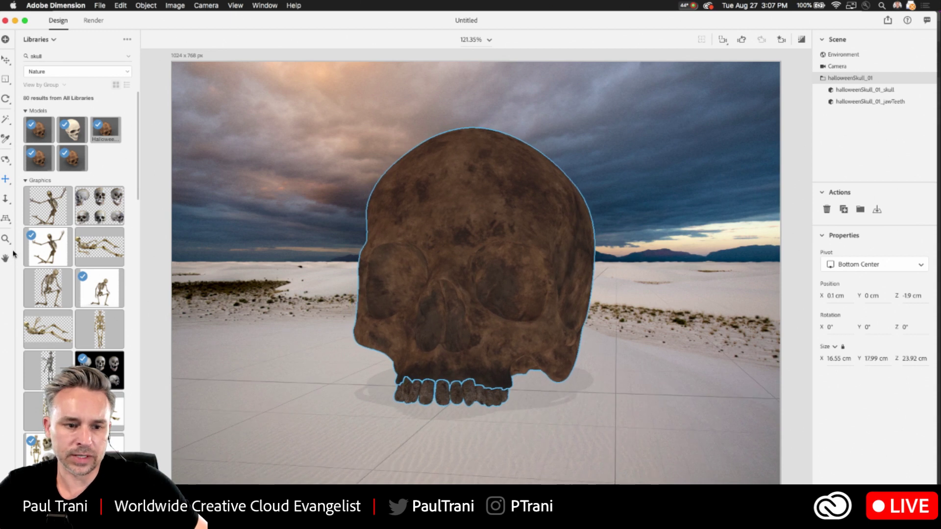
click(5, 201)
drag(516, 329, 485, 344)
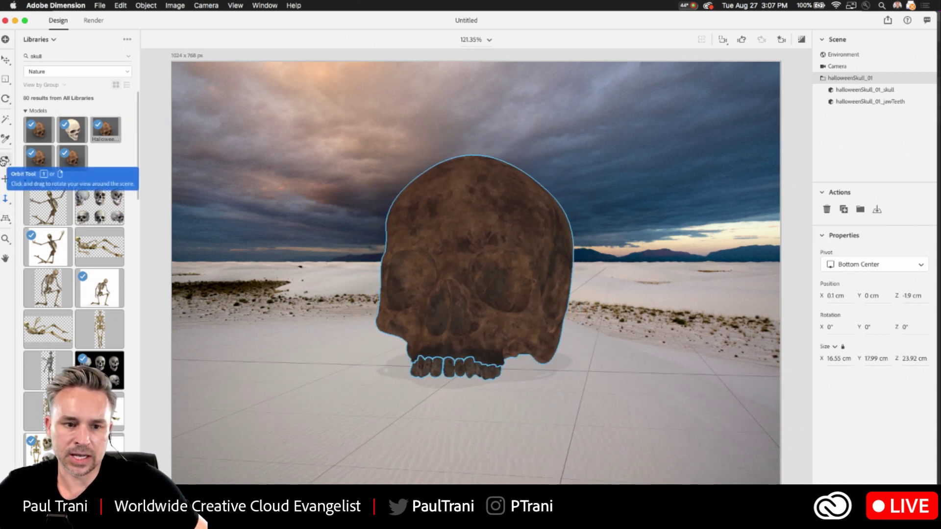
click(5, 160)
mouse_move(504, 295)
mouse_down()
mouse_move(471, 309)
mouse_move(490, 301)
mouse_up()
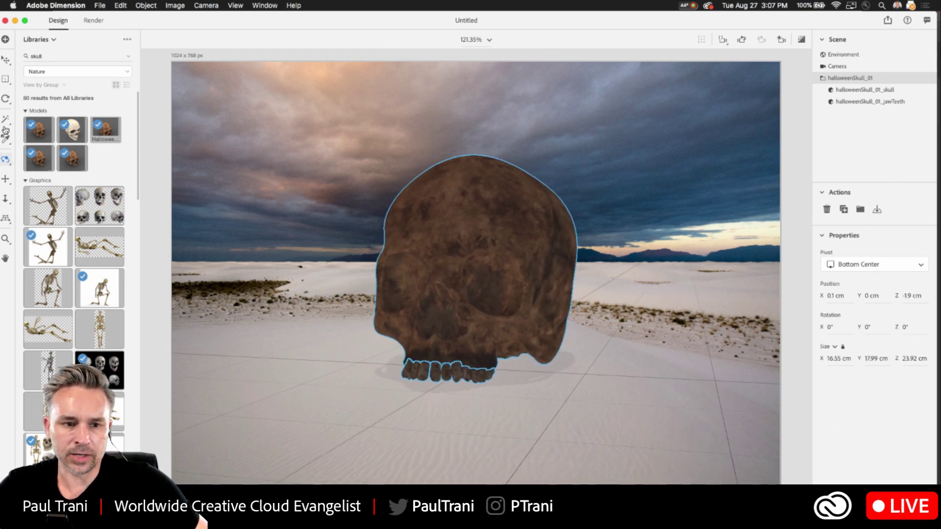
click(6, 60)
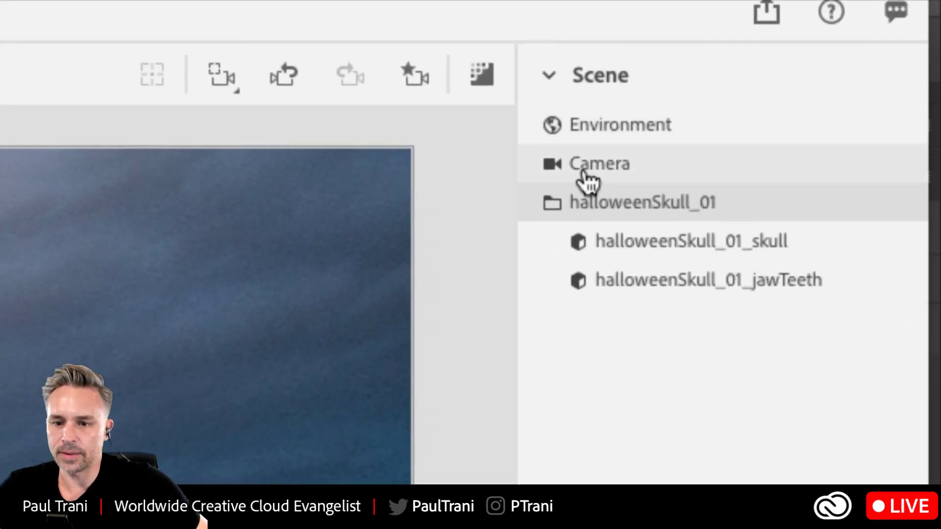
Set the environment light to 112% intensity and -26.2° rotation, and turn on sunlight at 143% intensity and about -47° rotation.
click(613, 126)
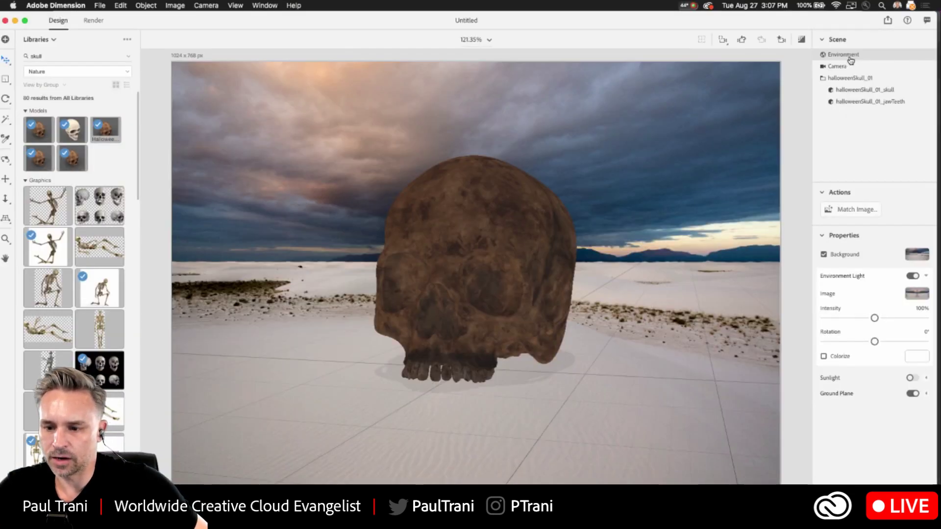
drag(874, 318, 867, 342)
click(910, 379)
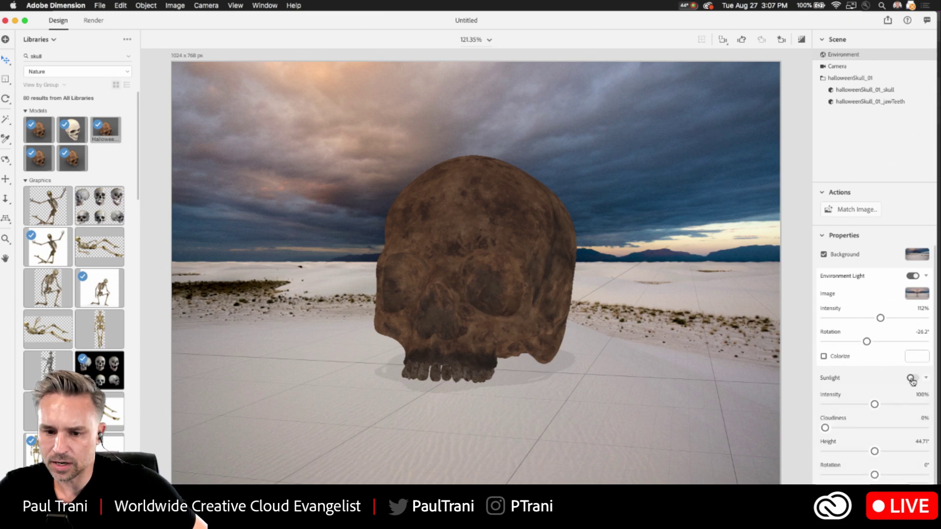
drag(870, 404, 896, 405)
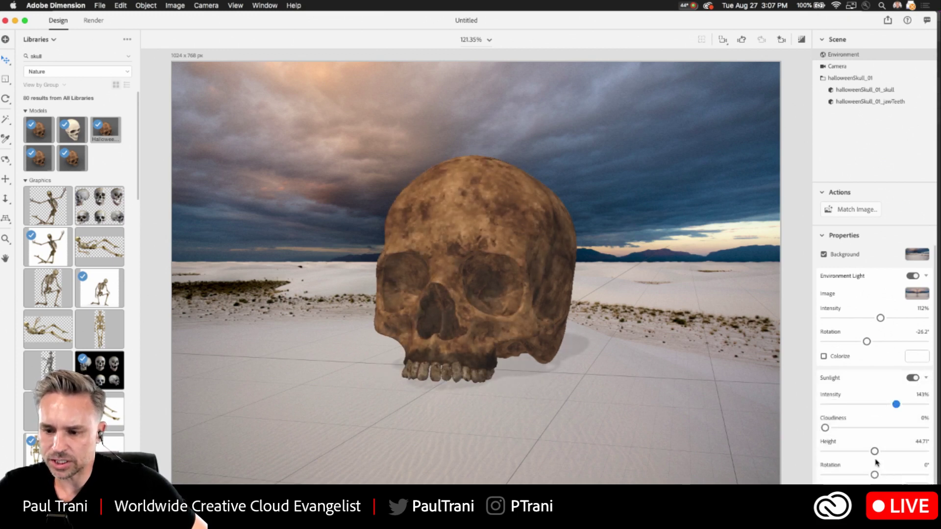
mouse_move(875, 473)
mouse_down()
mouse_move(815, 461)
mouse_move(872, 467)
mouse_up()
drag(876, 468, 862, 466)
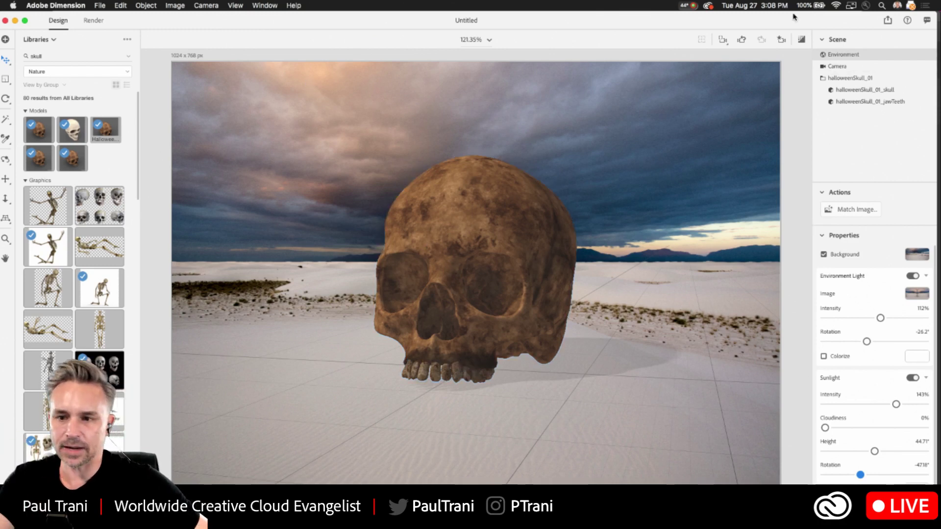
Publish the 3D scene under the name "Desert Skull" and create a public link for it.
click(887, 21)
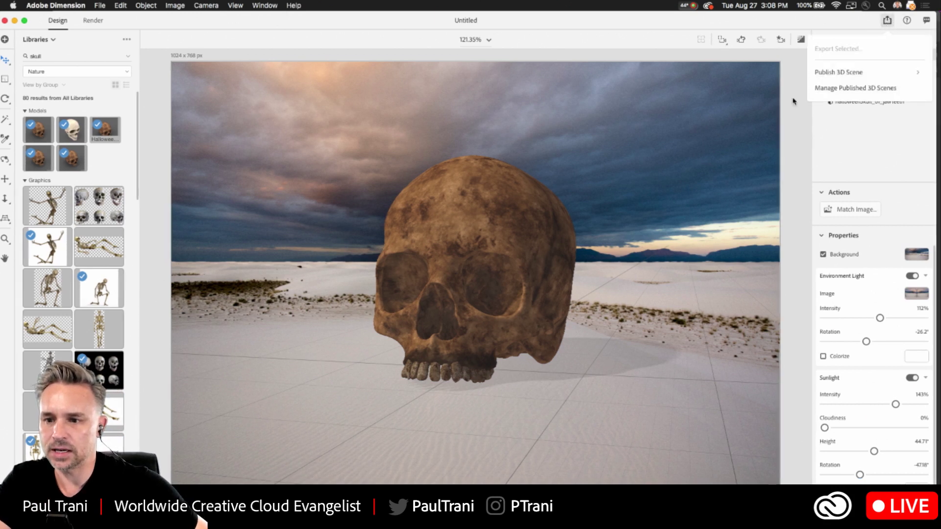
click(841, 73)
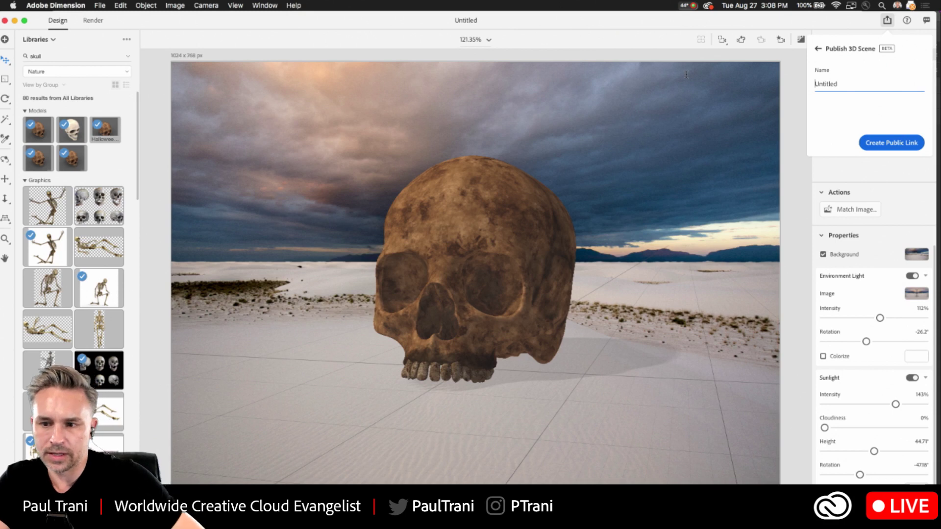
double_click(842, 81)
text(D)
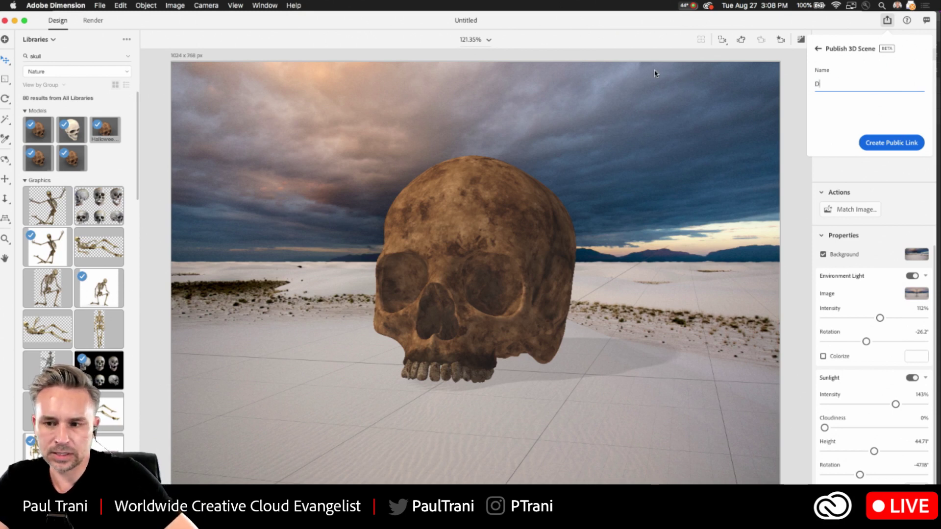
text(esert Sk)
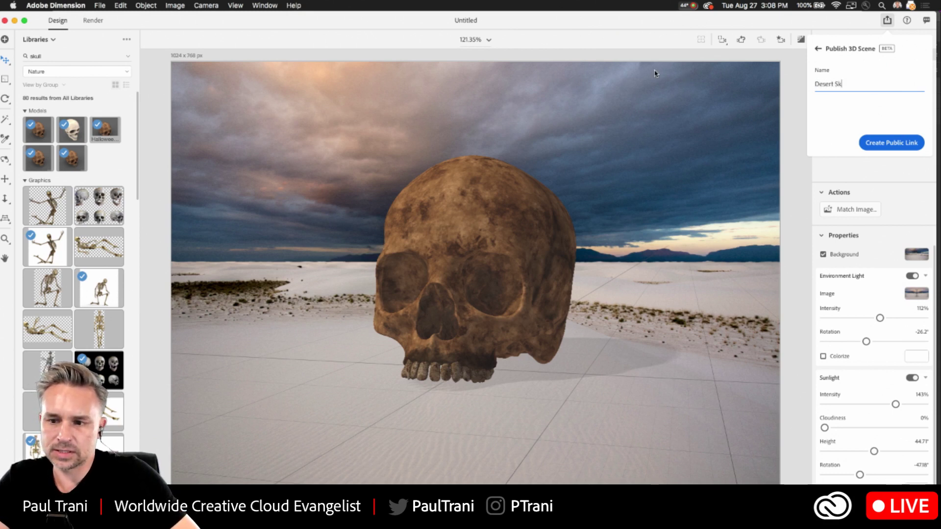
text(ull)
click(893, 144)
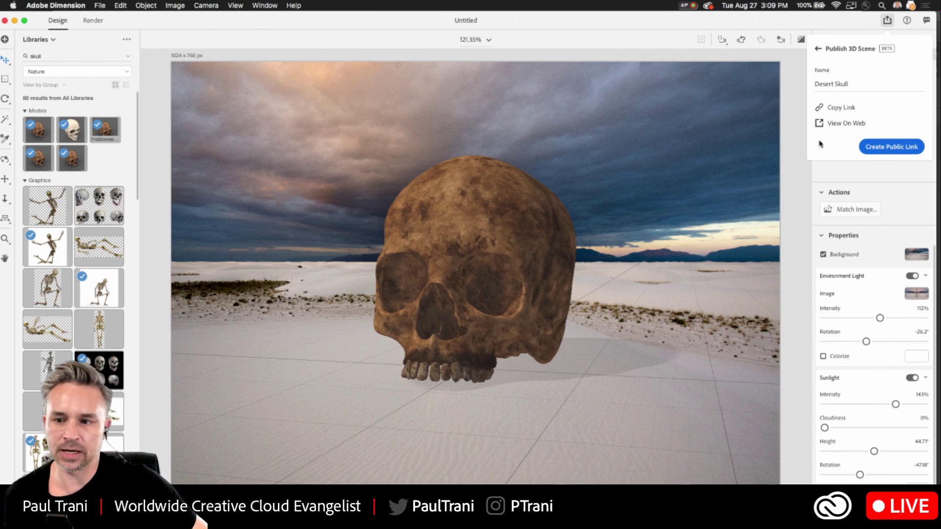
Copy the Desert Skull scene's public link, and view the published scene on the web from another angle.
click(832, 109)
click(833, 124)
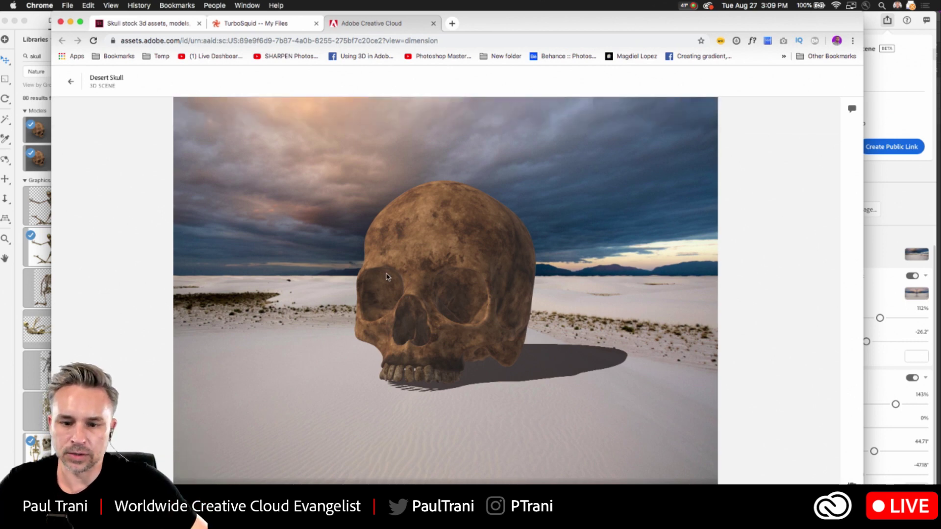
drag(394, 276, 361, 260)
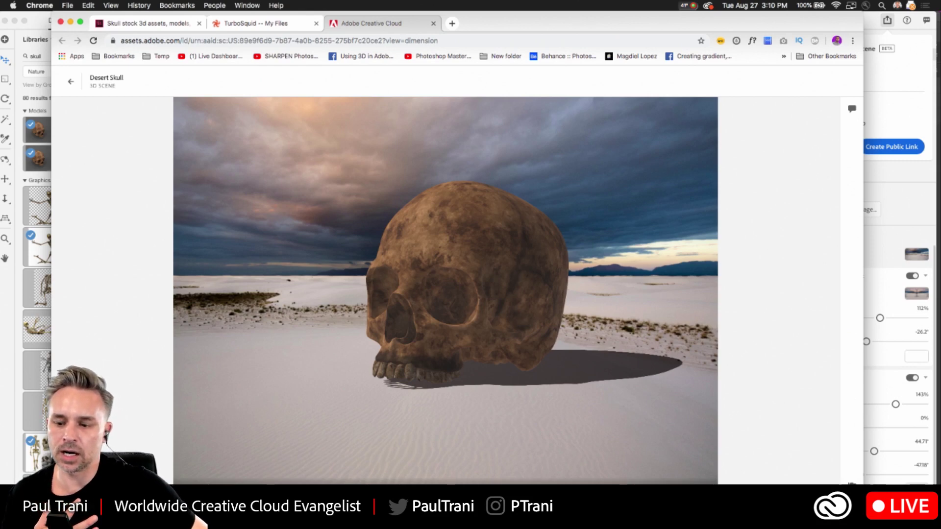
Switch back to Adobe Dimension and look through the Desktop folder for a 3D model to import, without importing anything.
key(super+Tab)
click(99, 5)
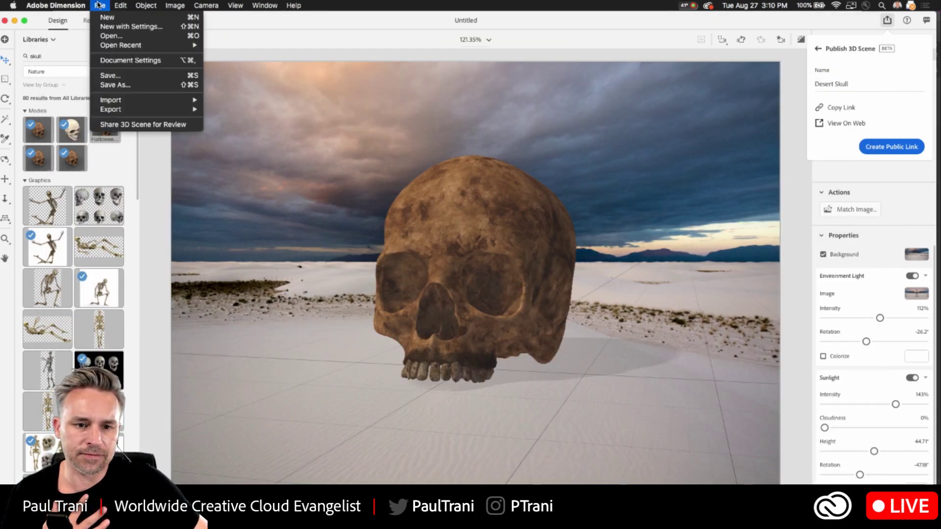
mouse_move(129, 106)
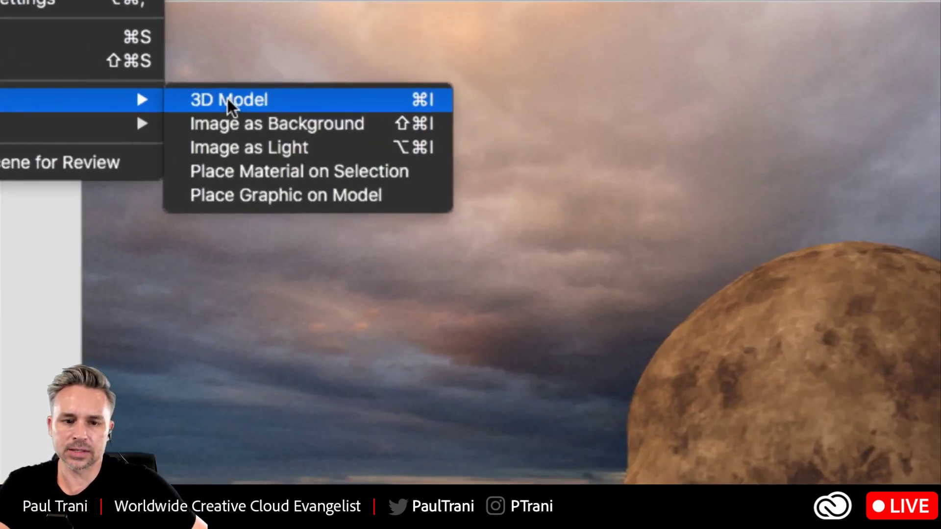
click(227, 99)
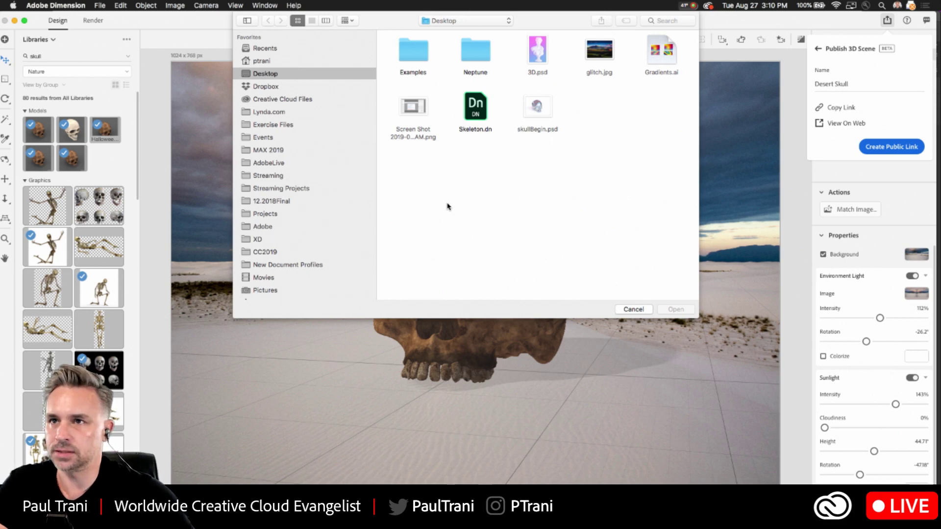
click(633, 310)
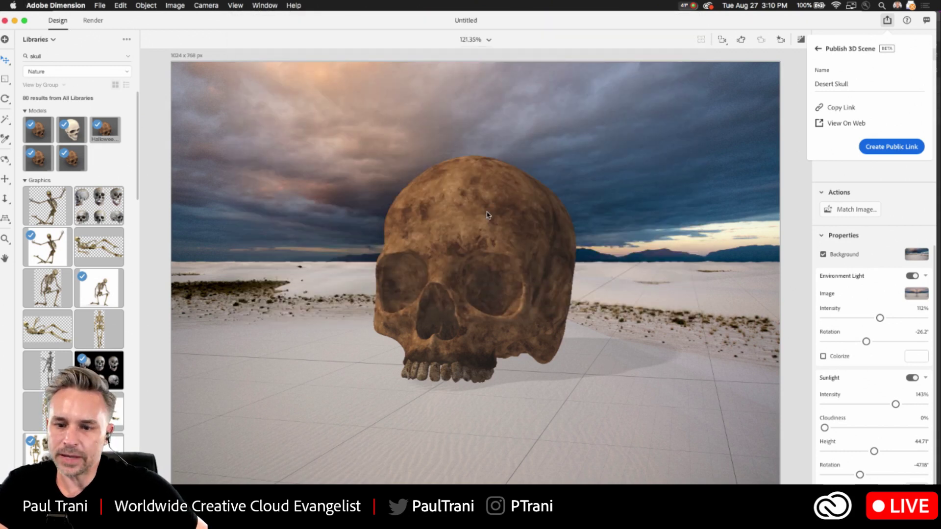
Select the skull mesh inside its group, open its material and examine the base color texture image.
click(473, 228)
click(473, 228)
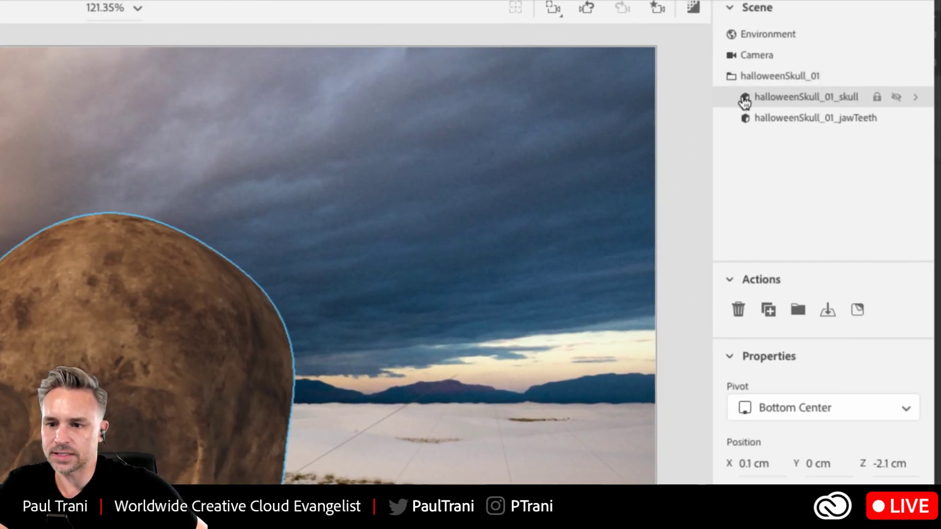
double_click(829, 91)
click(762, 67)
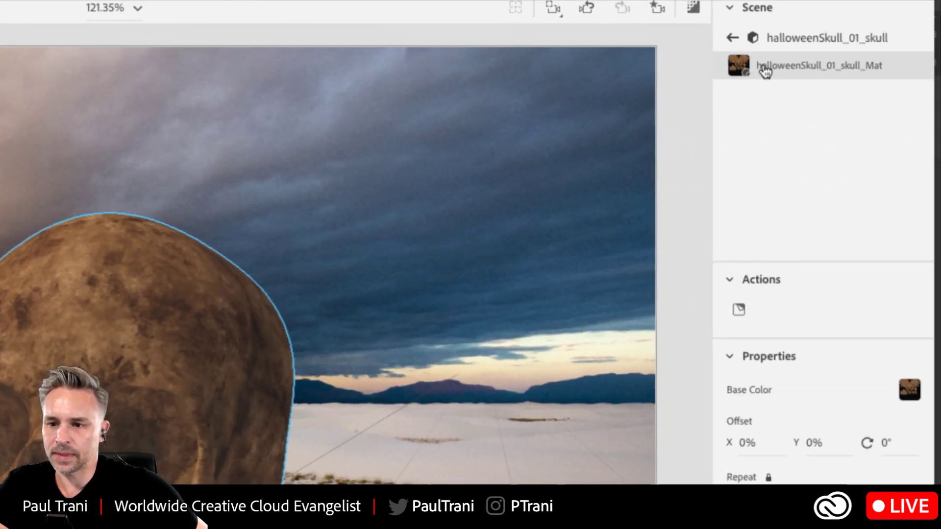
click(907, 392)
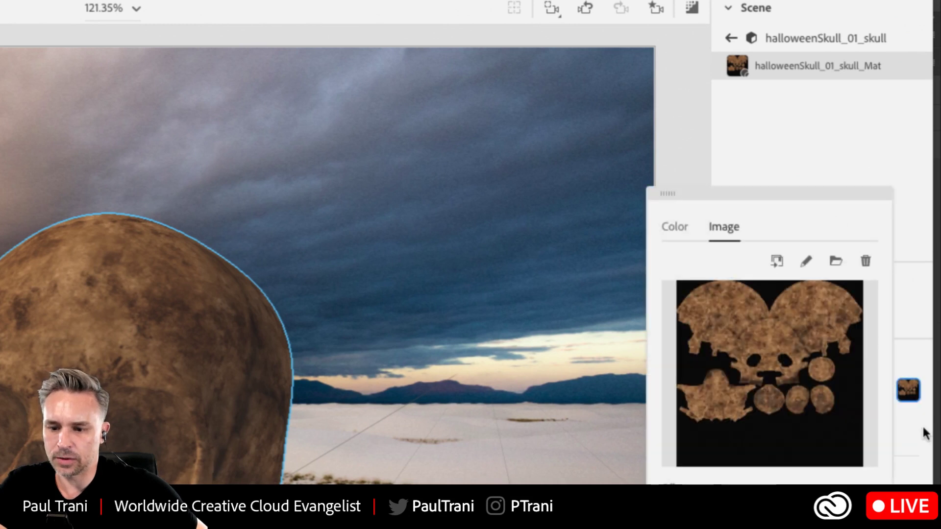
click(869, 469)
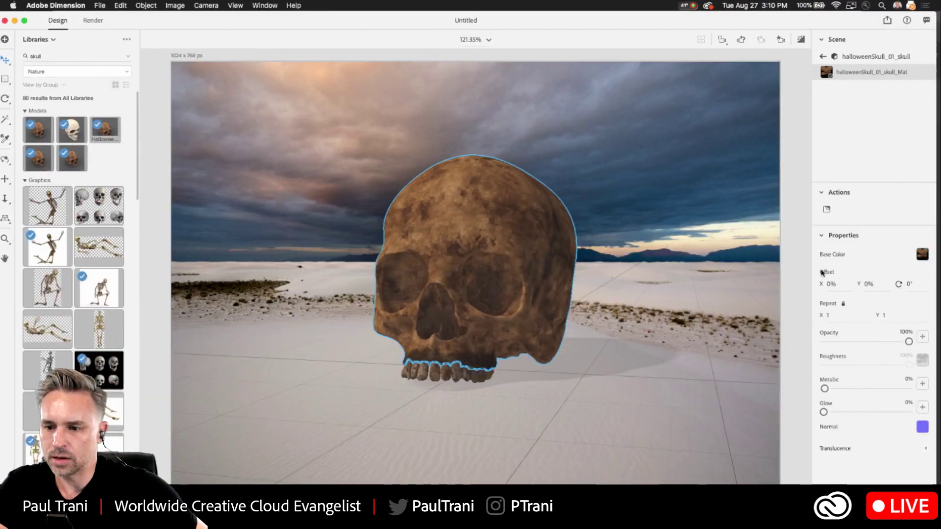
click(923, 254)
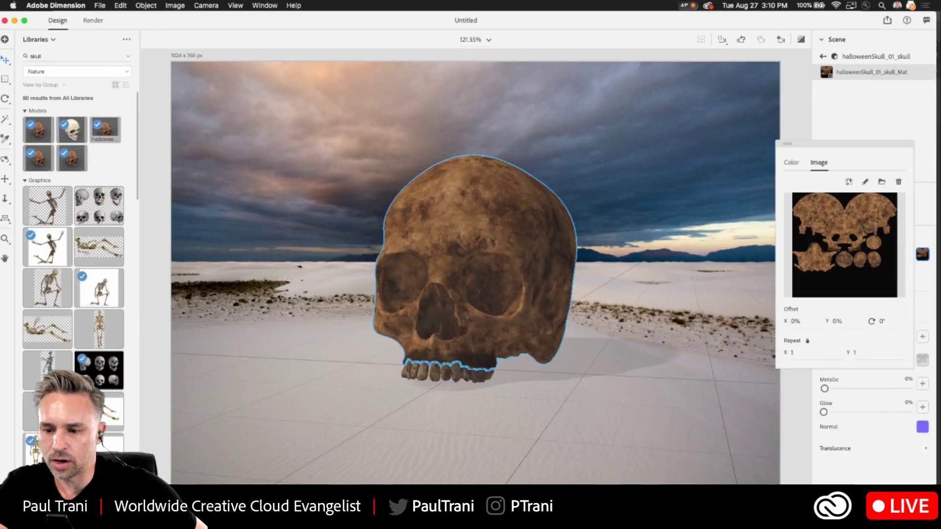
click(923, 254)
Find the Geometric Metal material among the starter assets and apply it to the skull mesh.
click(42, 42)
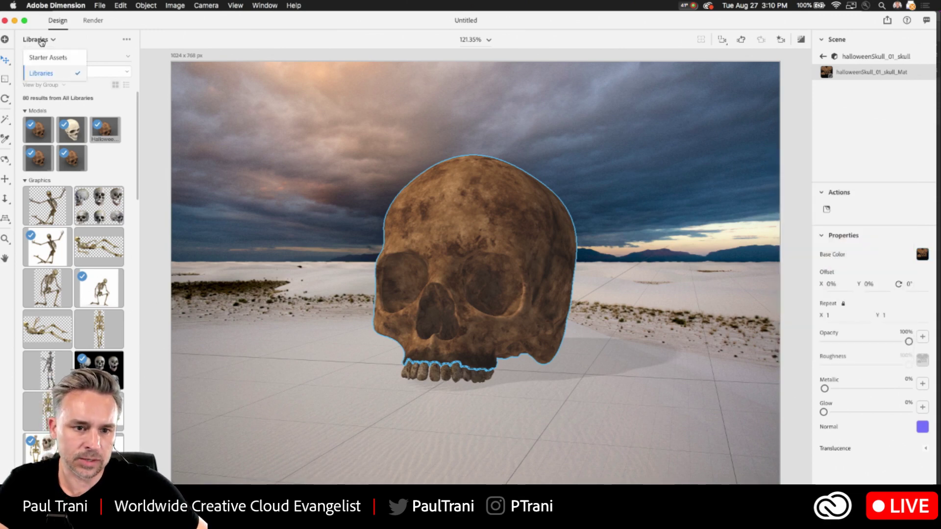
click(52, 62)
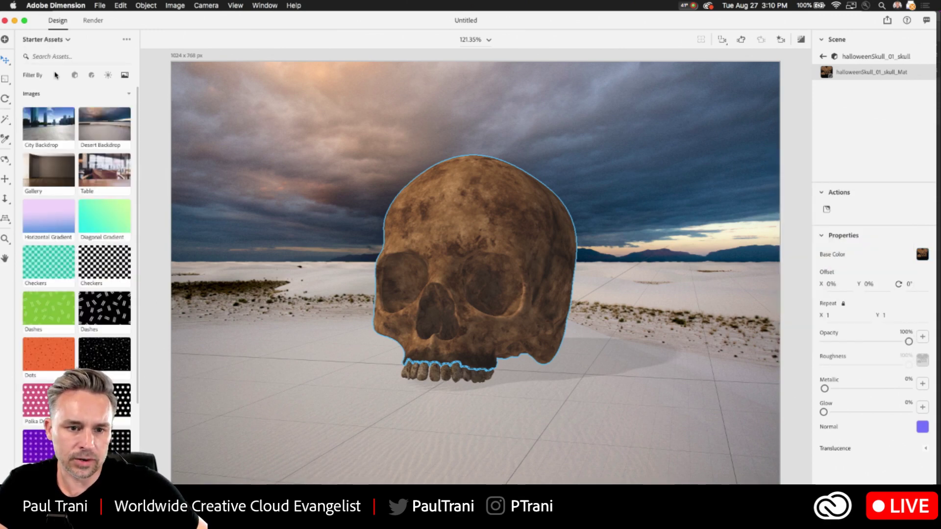
click(91, 75)
scroll(58, 362, down, 5)
scroll(57, 363, up, 5)
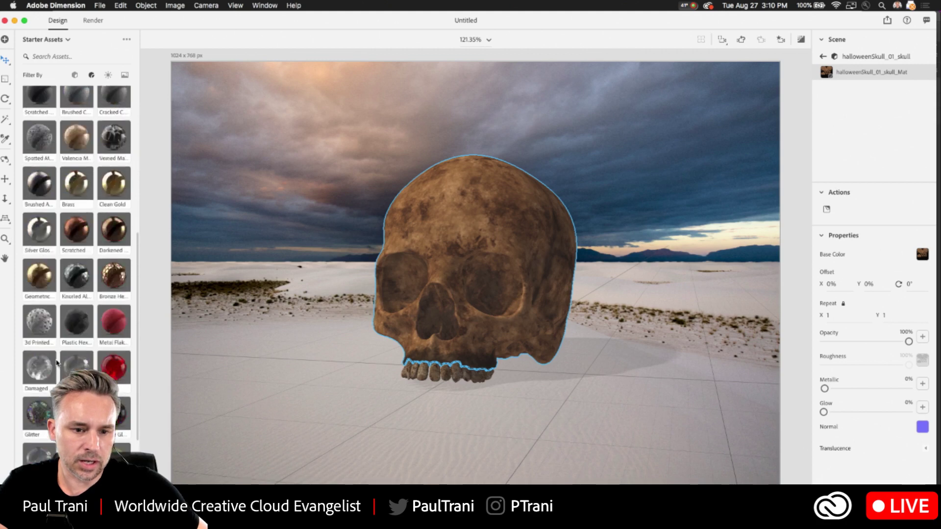
scroll(56, 360, down, 1)
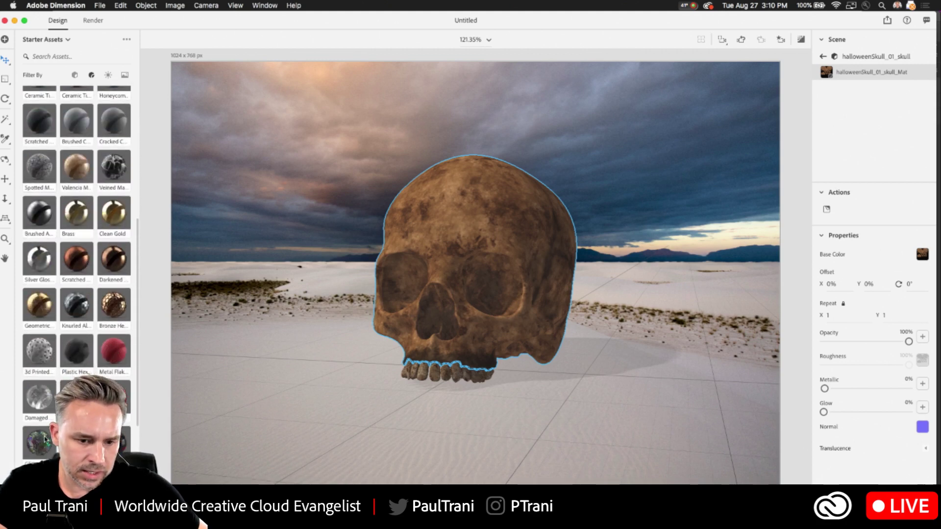
drag(35, 444, 451, 214)
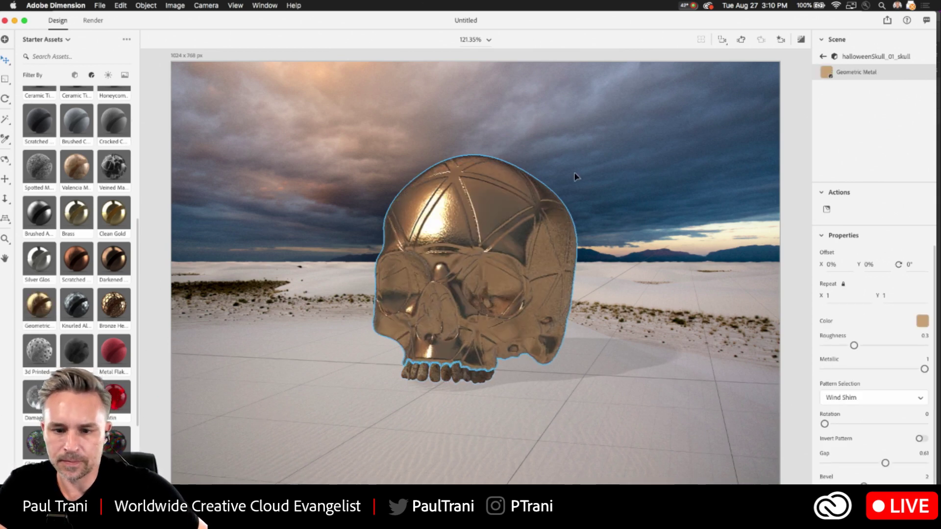
Apply the Brass starter material to the skull's jaw teeth and deselect the model.
click(503, 224)
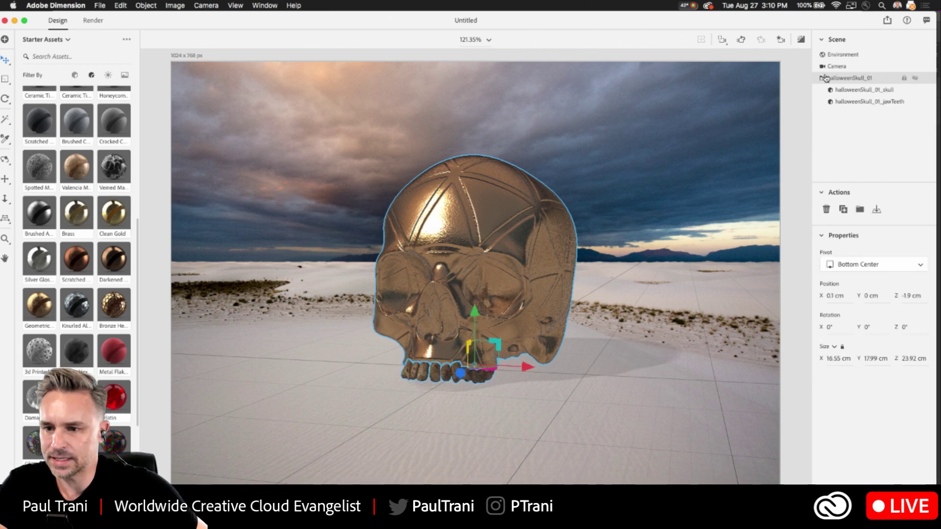
click(836, 92)
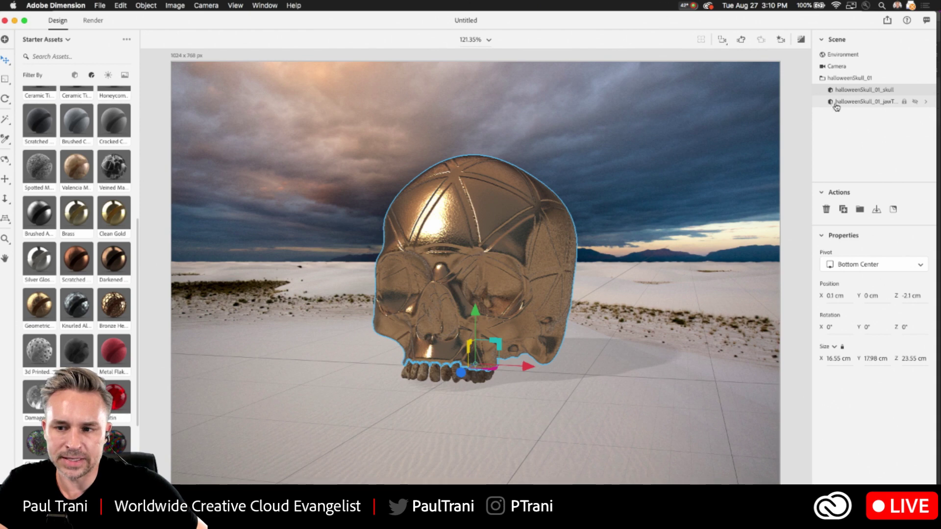
drag(78, 213, 434, 383)
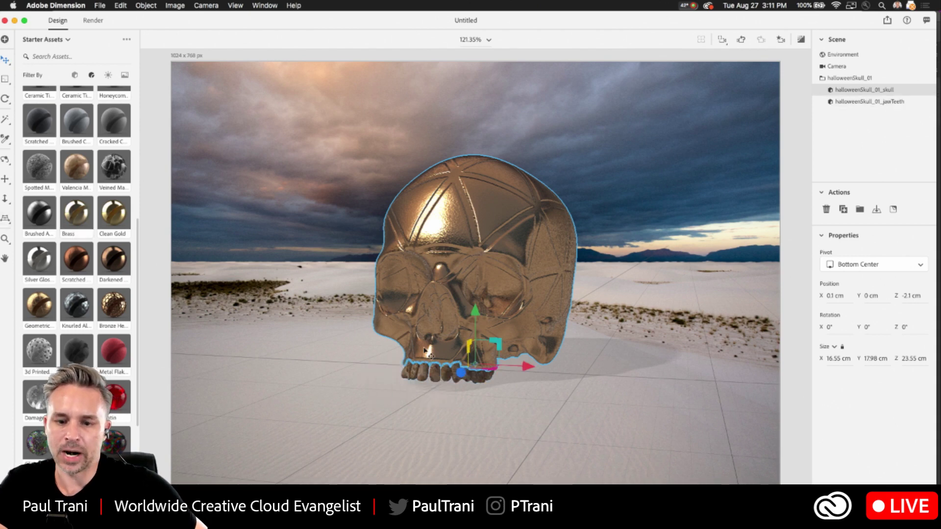
click(386, 147)
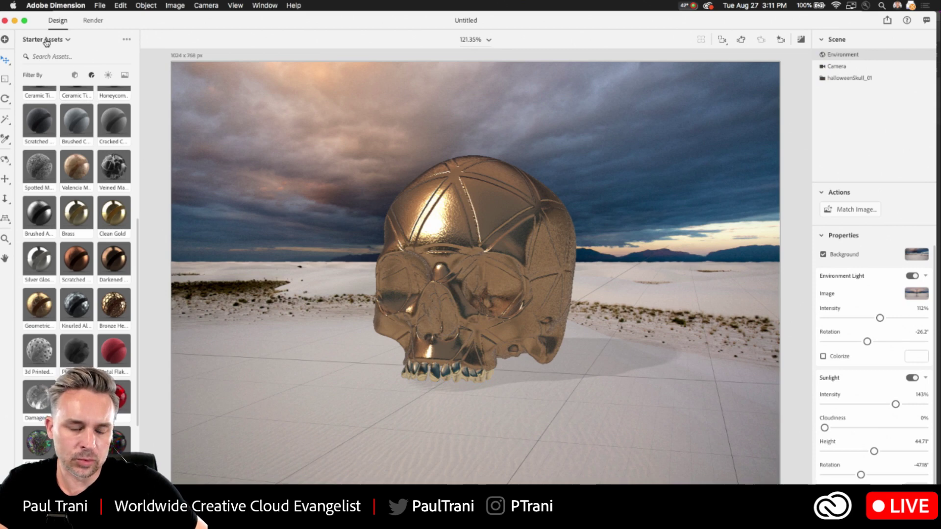
Replace the desert background with the Horizontal Gradient starter image.
click(123, 76)
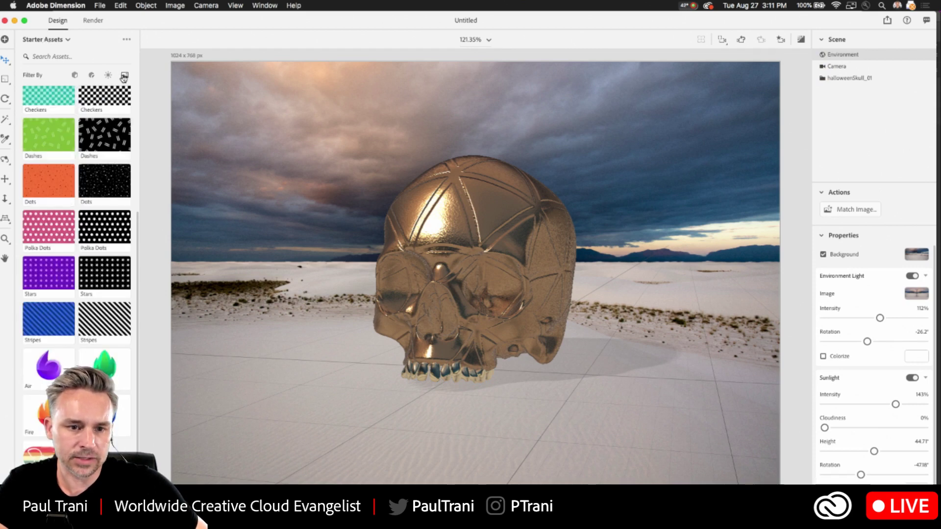
scroll(55, 266, up, 5)
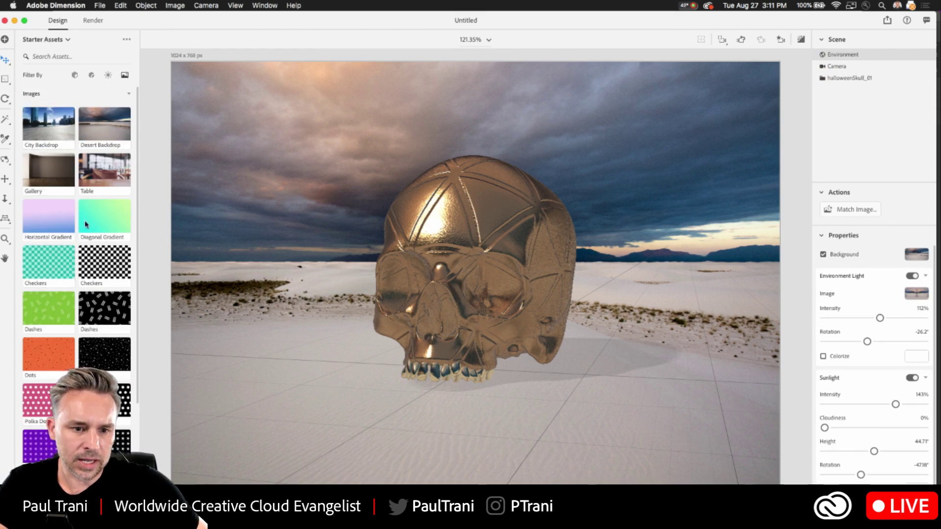
drag(35, 218, 338, 382)
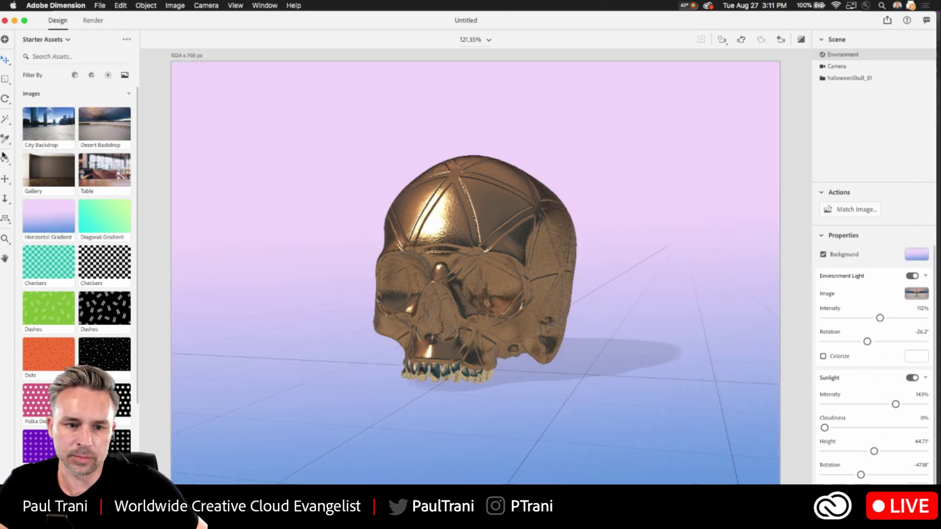
Apply the red-and-blue studio starter light as environment light, with intensity at 133% and rotation at -26.2°.
click(91, 76)
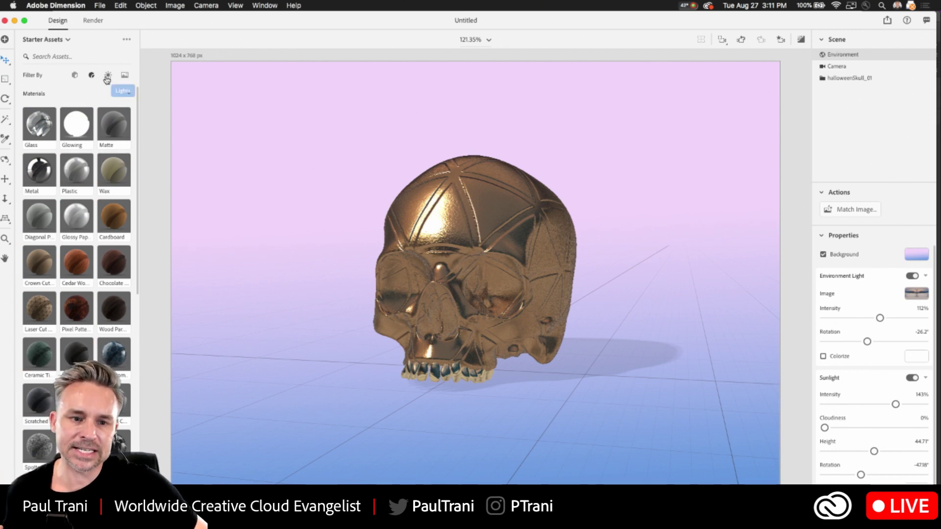
click(107, 76)
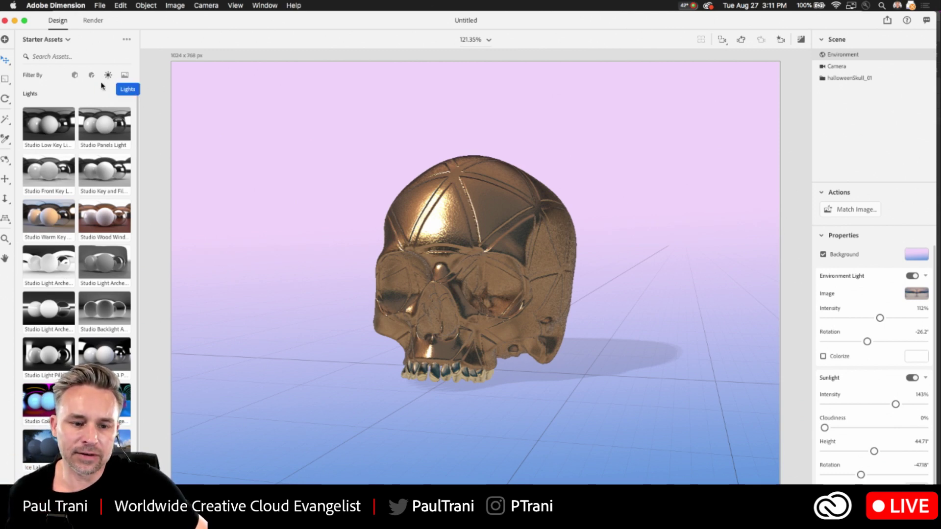
drag(35, 412, 272, 357)
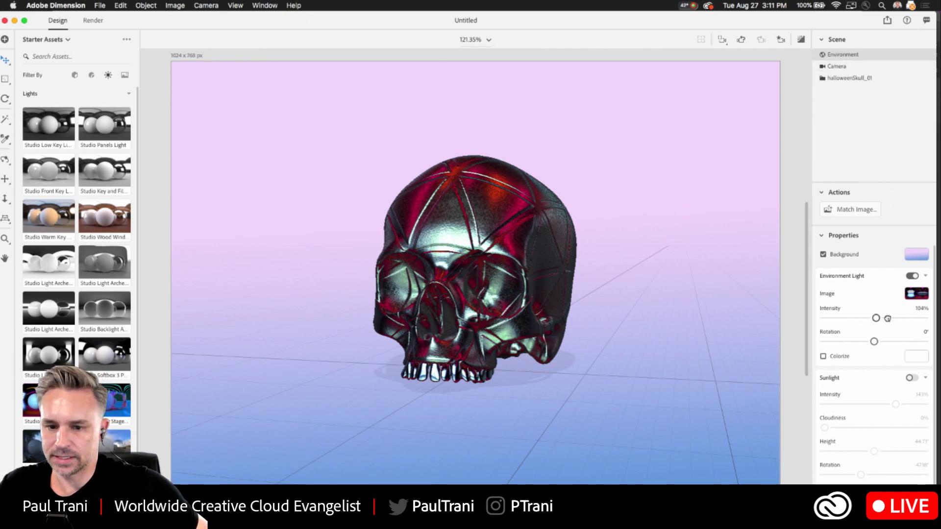
drag(886, 317, 865, 341)
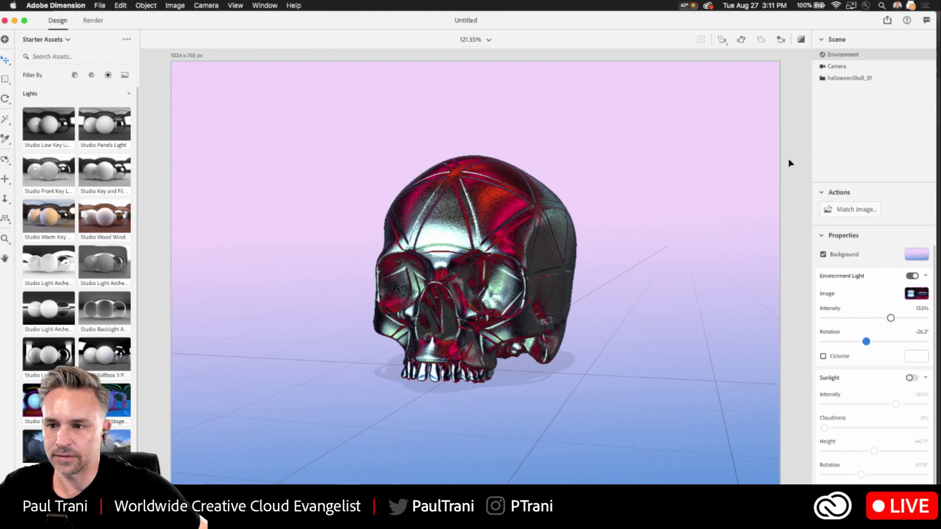
Publish the 3D scene under the name "Abstract Skull" with a public link, and check the upload progress.
click(887, 20)
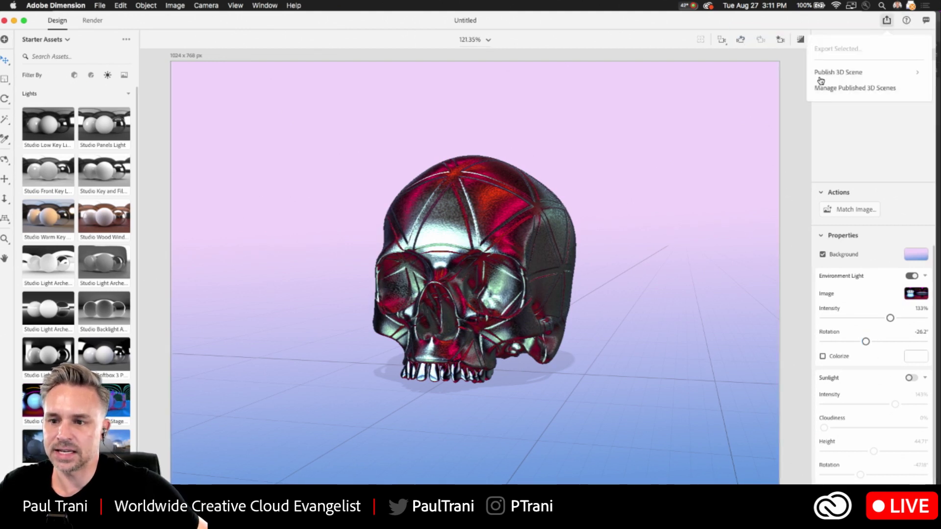
click(837, 72)
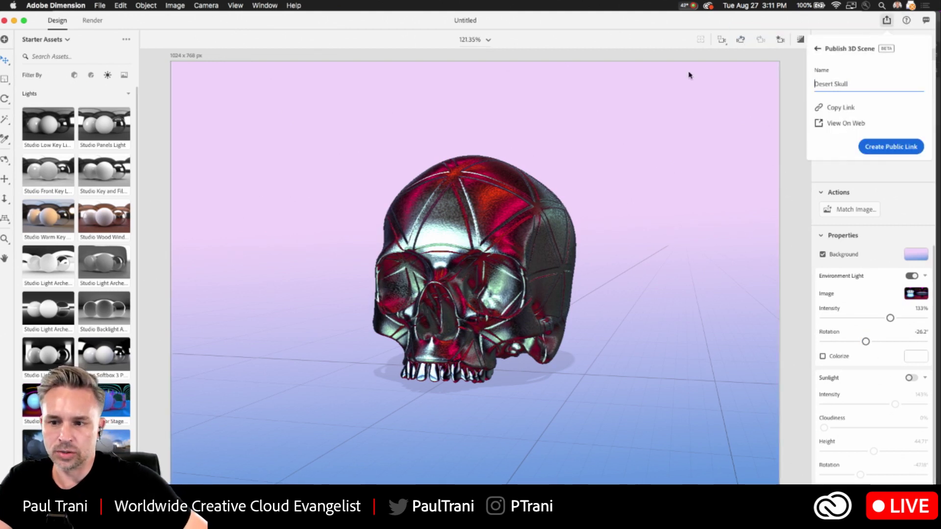
text(A)
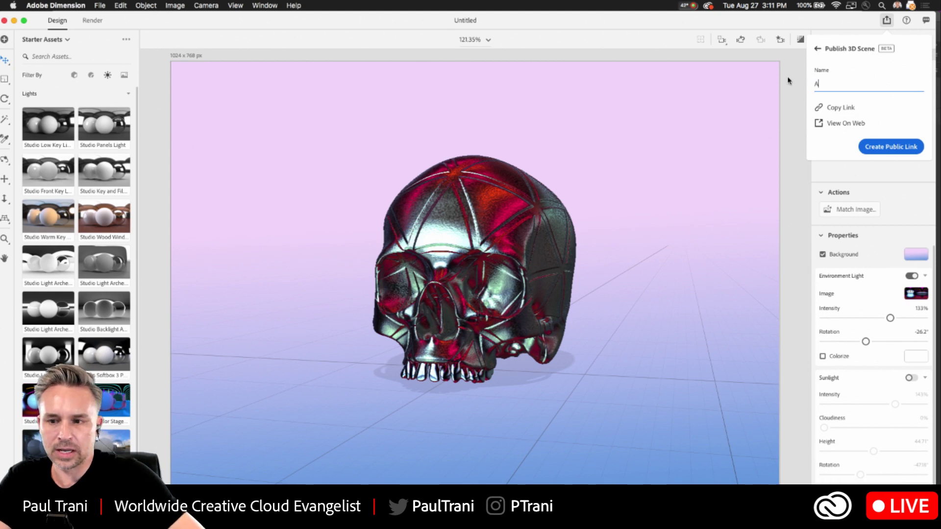
text(bstract )
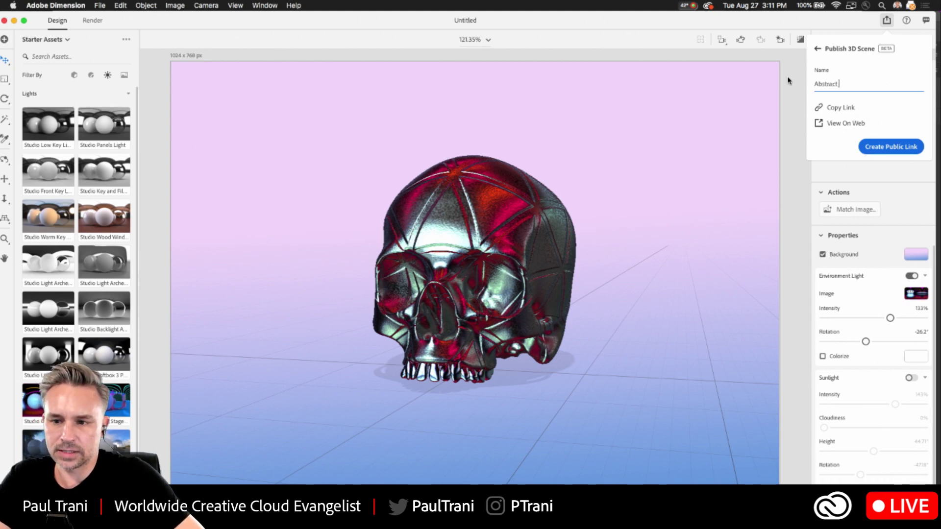
text(SKu)
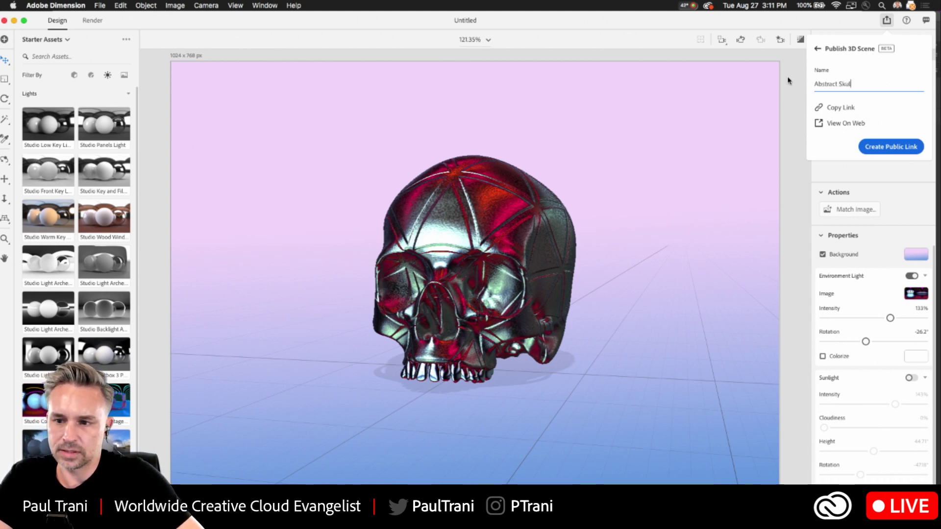
click(903, 147)
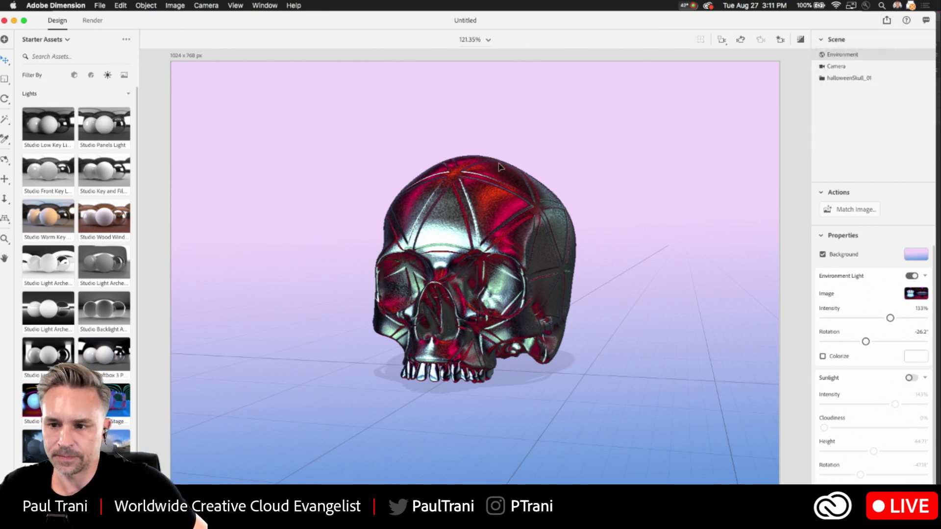
click(888, 20)
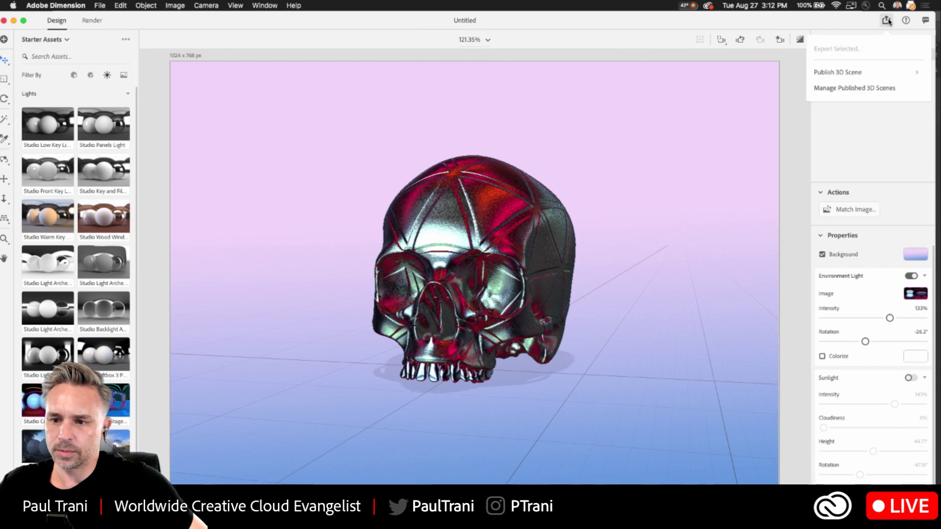
click(823, 77)
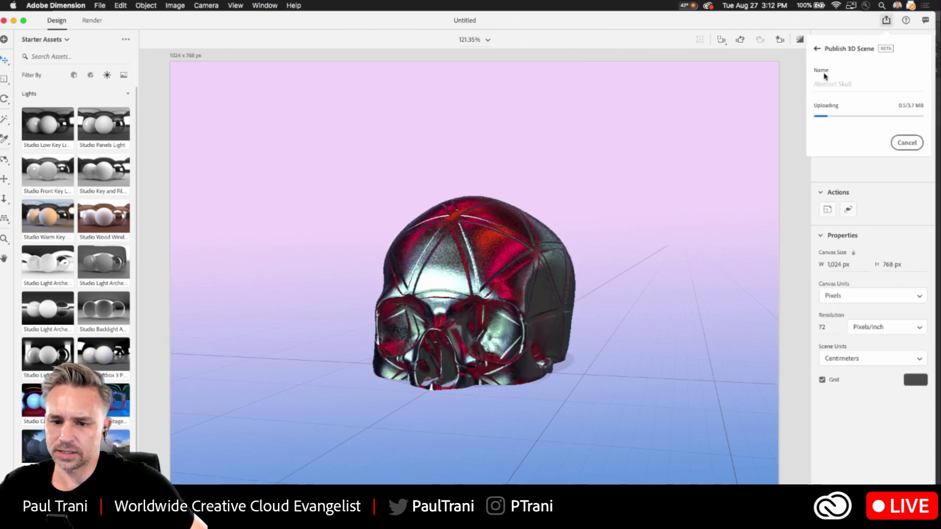
Select the whole skull group and move it to the ground.
click(500, 242)
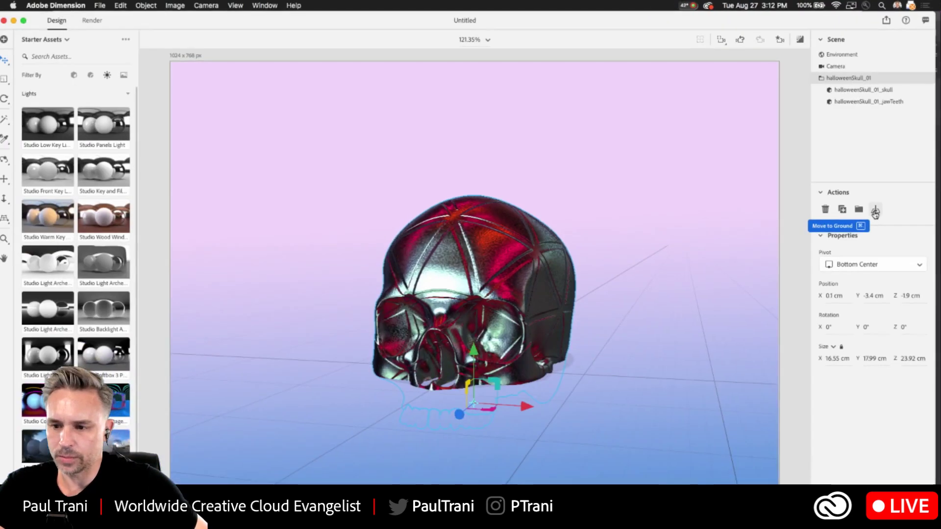
click(754, 376)
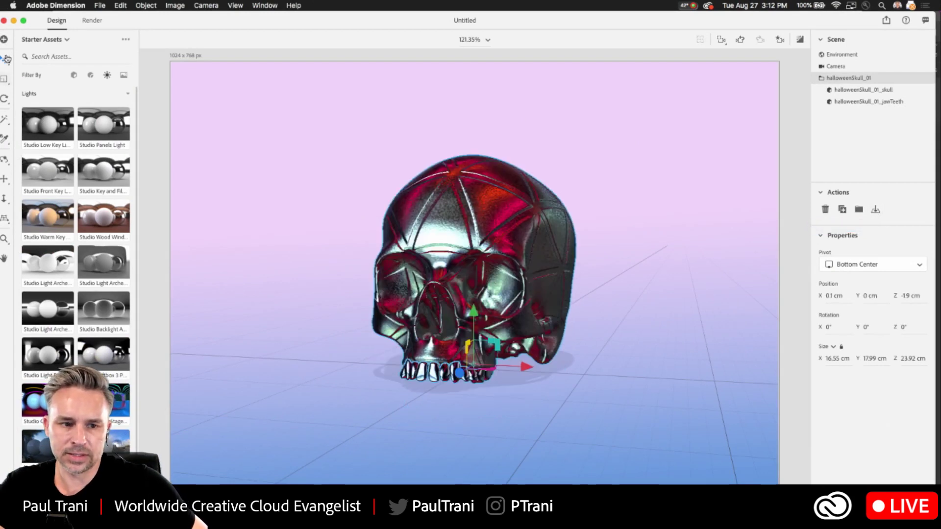
Render the scene locally at Low (Fast) quality to the Desktop as a 16-bit PSD named Skull2.
click(305, 162)
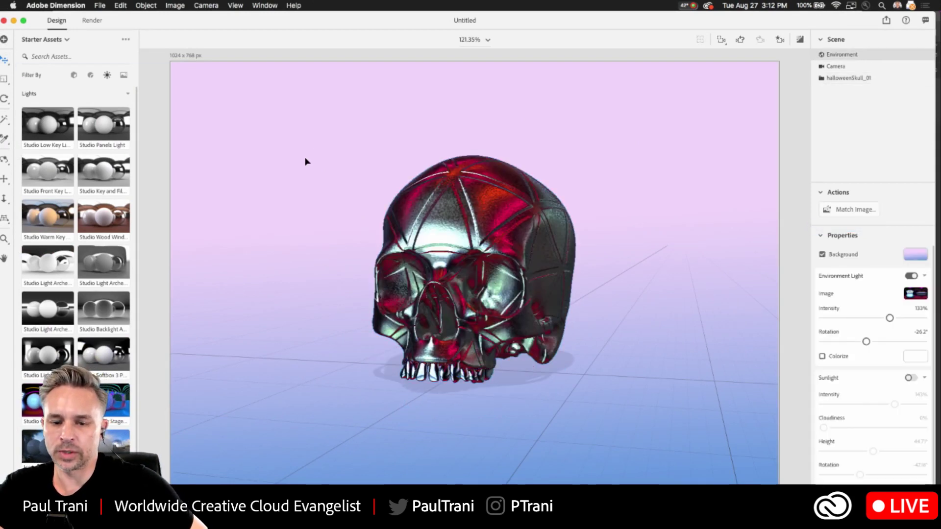
click(84, 22)
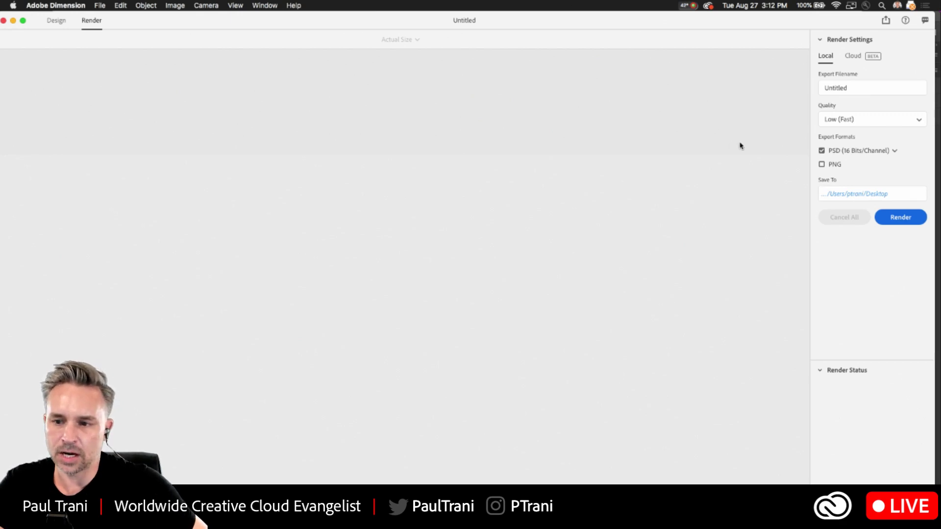
click(850, 123)
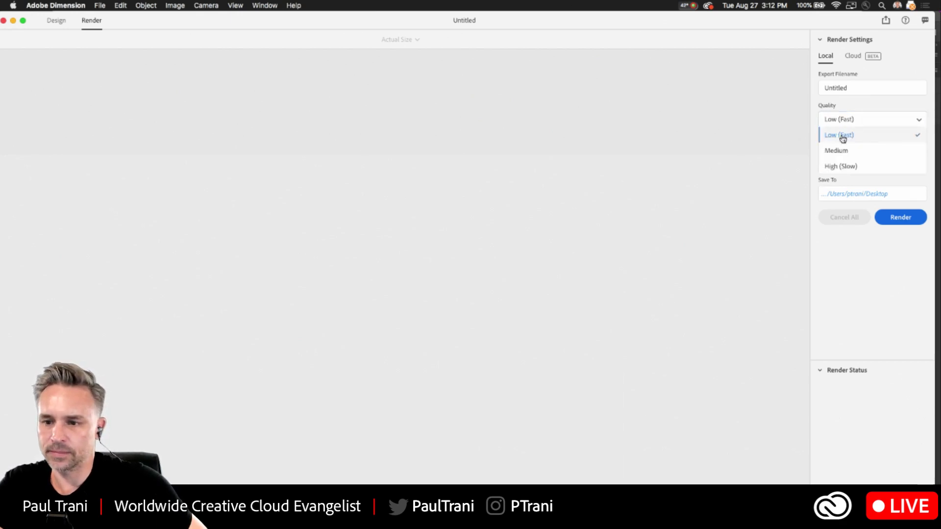
click(840, 135)
click(847, 88)
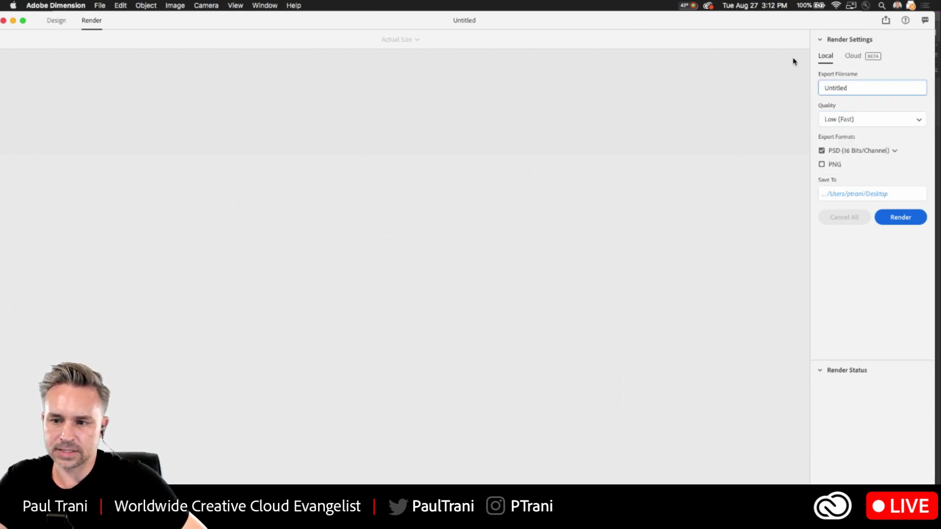
key(super+a)
text(skull)
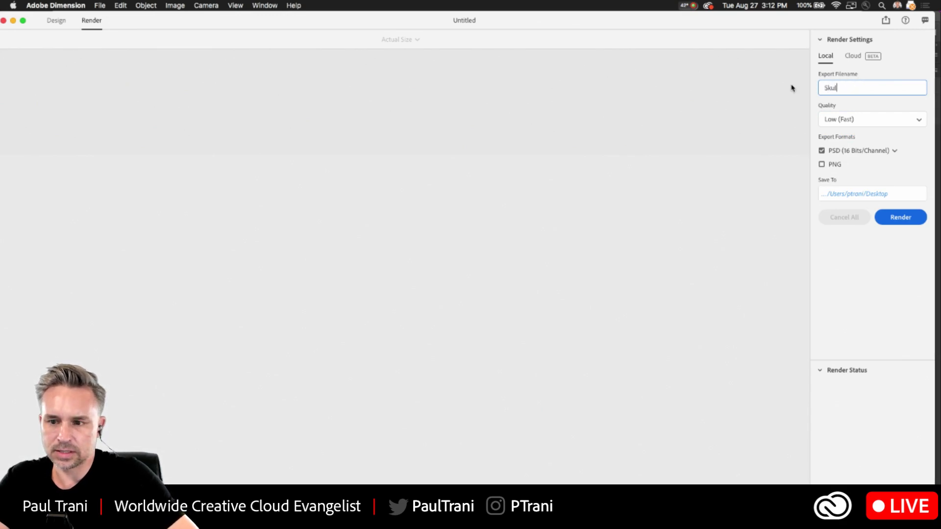
text(2)
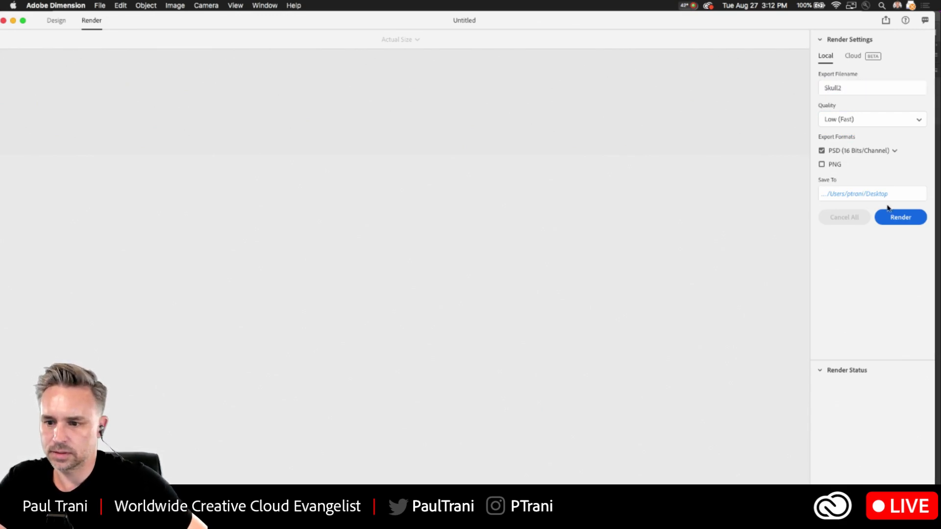
click(902, 218)
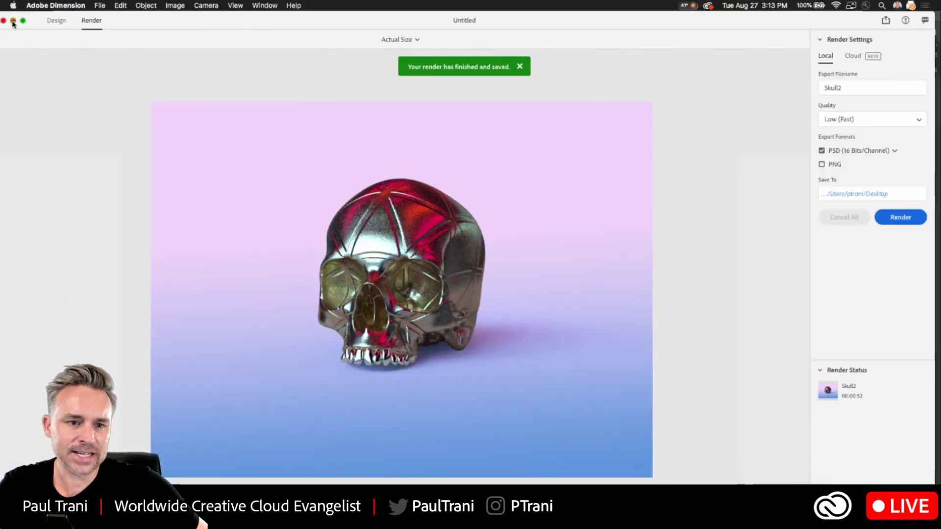
Switch to Photoshop and open the rendered Skull2.psd from the Desktop folder.
click(13, 20)
click(27, 76)
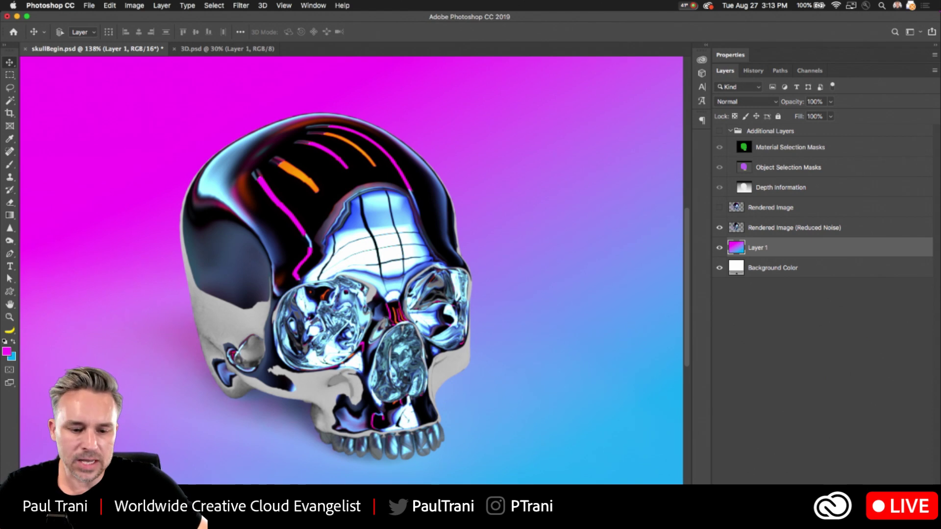
key(super+Tab)
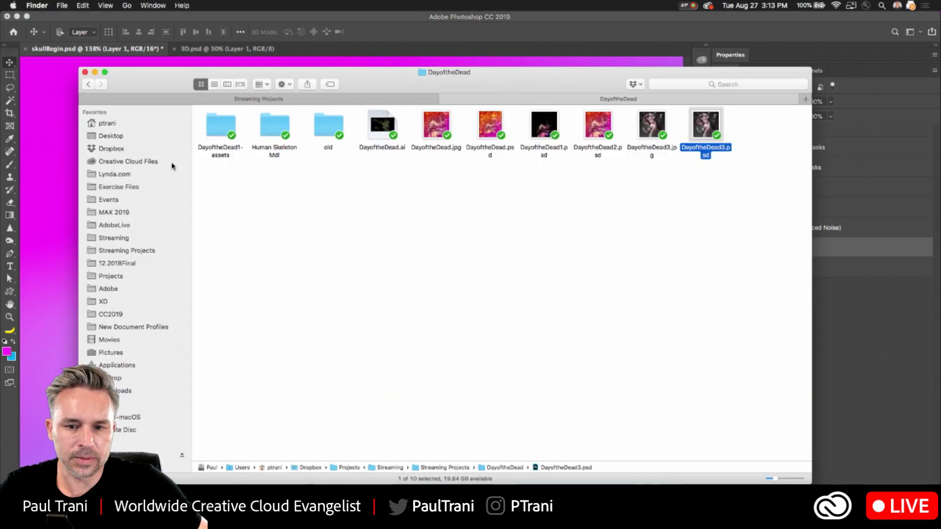
click(91, 139)
drag(214, 231, 217, 512)
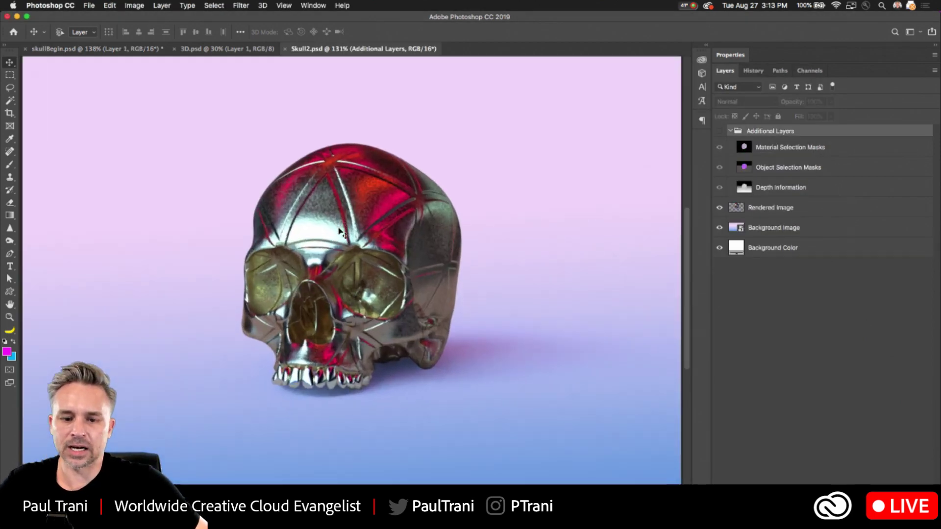
Inspect the rendered skull and its Additional Layers group, and hide the Background Image and Background Color layers.
alt+scroll(343, 231, up, 5)
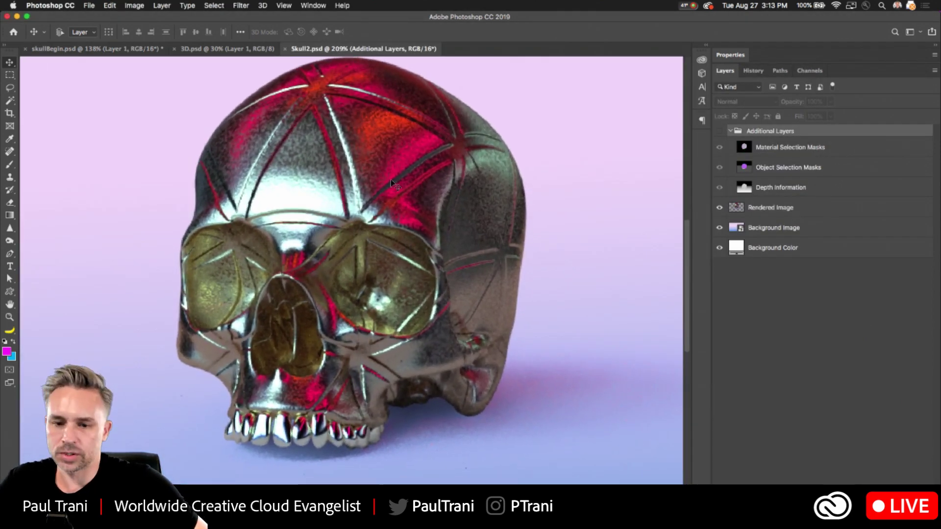
alt+scroll(391, 179, down, 1)
click(719, 132)
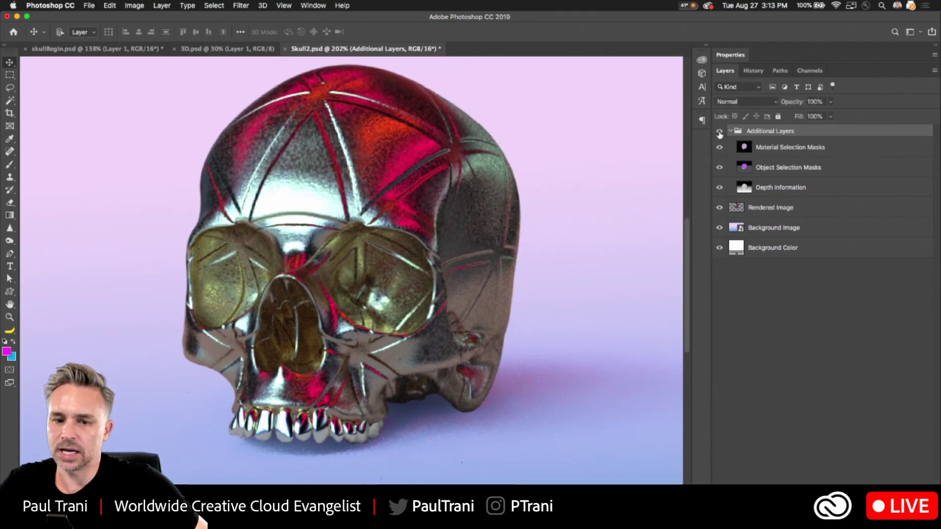
click(719, 131)
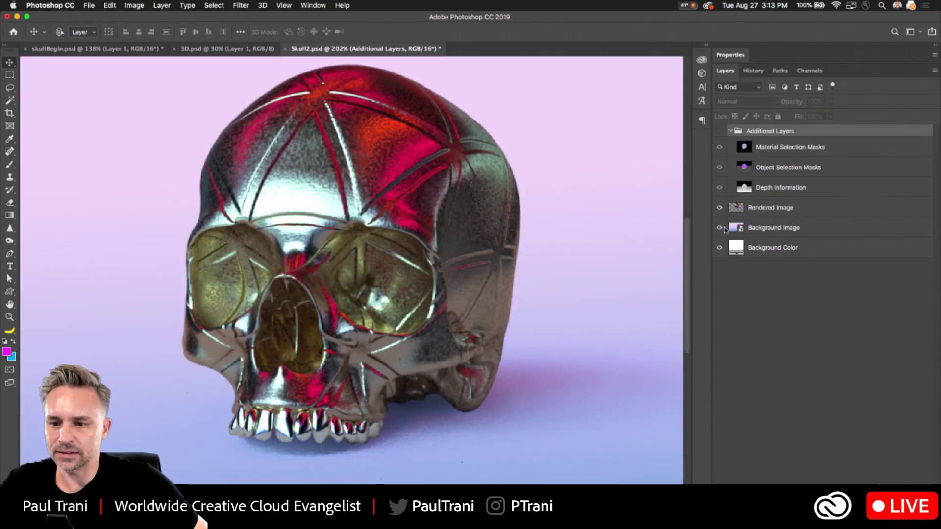
click(740, 208)
click(719, 228)
click(720, 248)
alt+scroll(300, 273, down, 5)
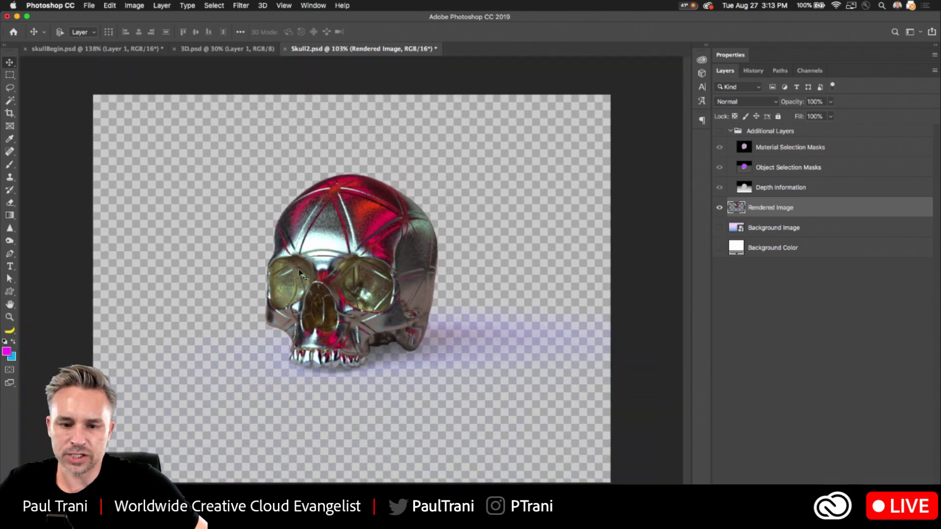
Add a new layer above Background Image and fill it with a slightly slanted magenta-to-blue linear gradient, magenta uppermost.
click(797, 230)
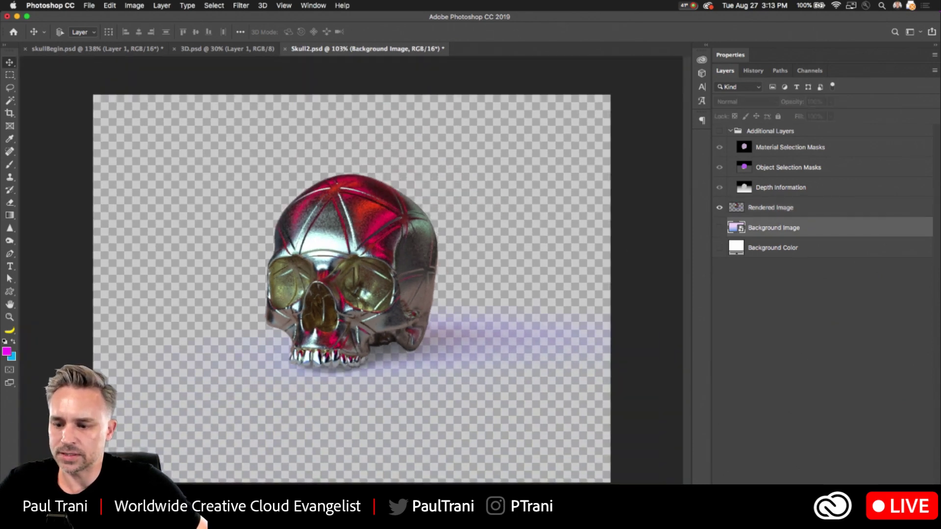
key(alt+shift+super+n)
click(11, 214)
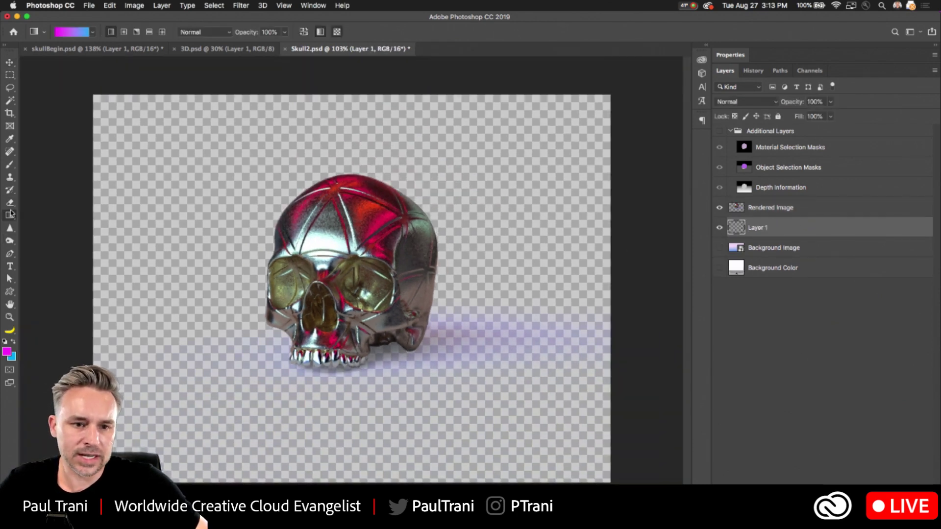
drag(231, 160, 338, 425)
drag(390, 381, 282, 135)
drag(421, 181, 228, 353)
drag(237, 166, 369, 428)
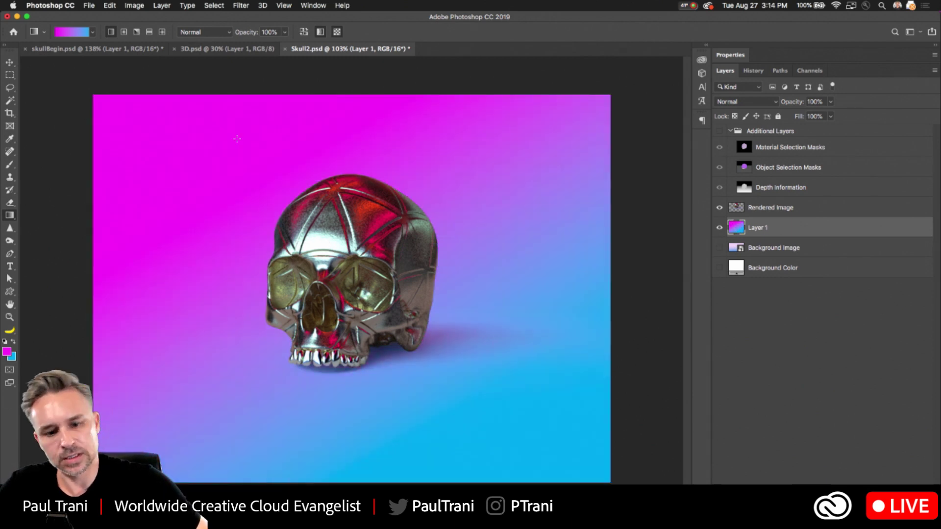
drag(259, 167, 324, 414)
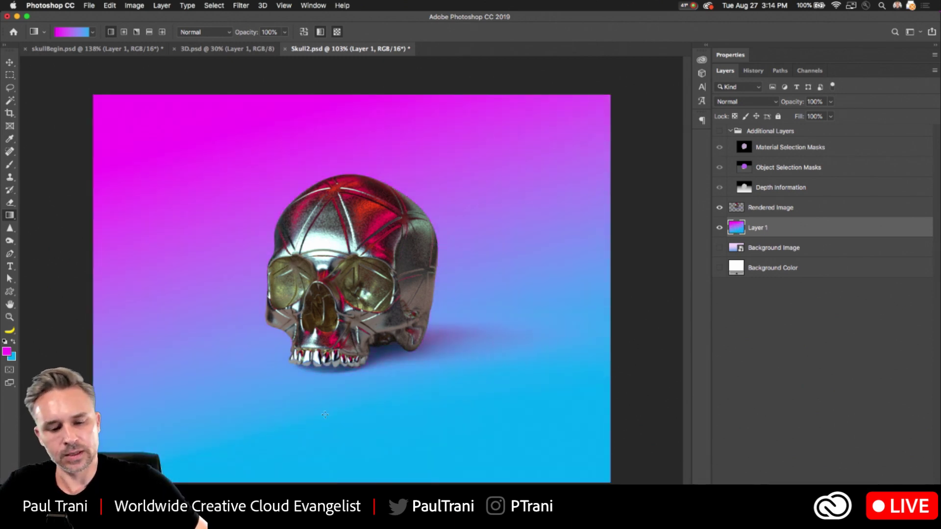
Place the Diana of Versailles marble statue from the Nature library behind the skull, scaled to about 175% with its head behind the skull.
click(705, 47)
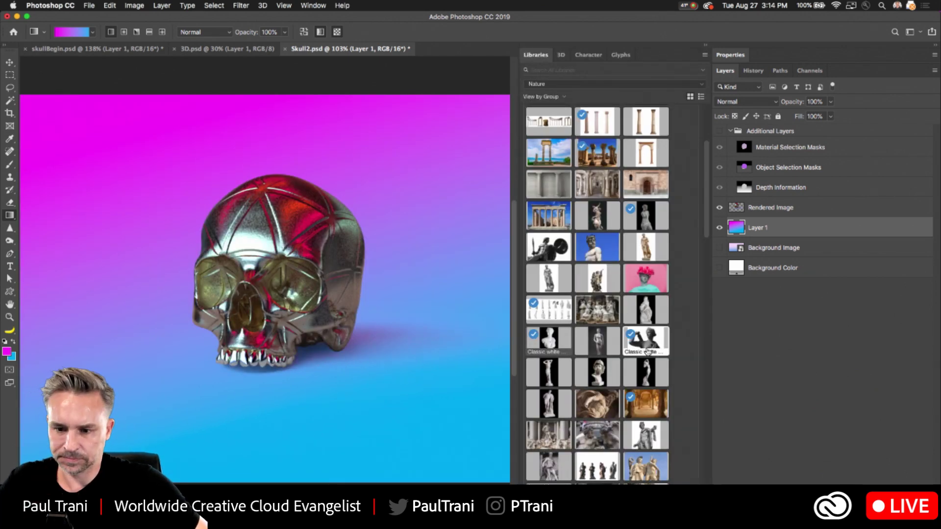
drag(646, 343, 372, 335)
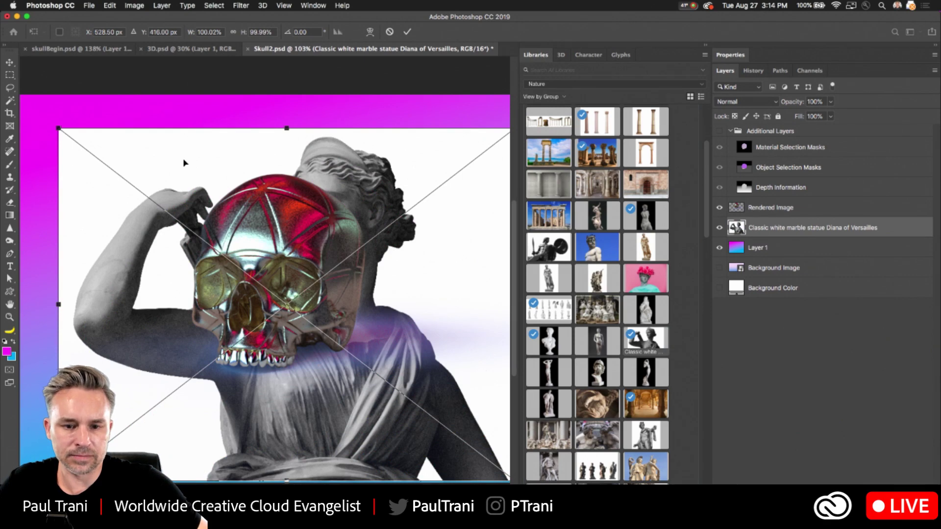
drag(184, 162, 205, 300)
drag(81, 271, 1, 49)
drag(246, 188, 246, 244)
alt+scroll(247, 243, down, 3)
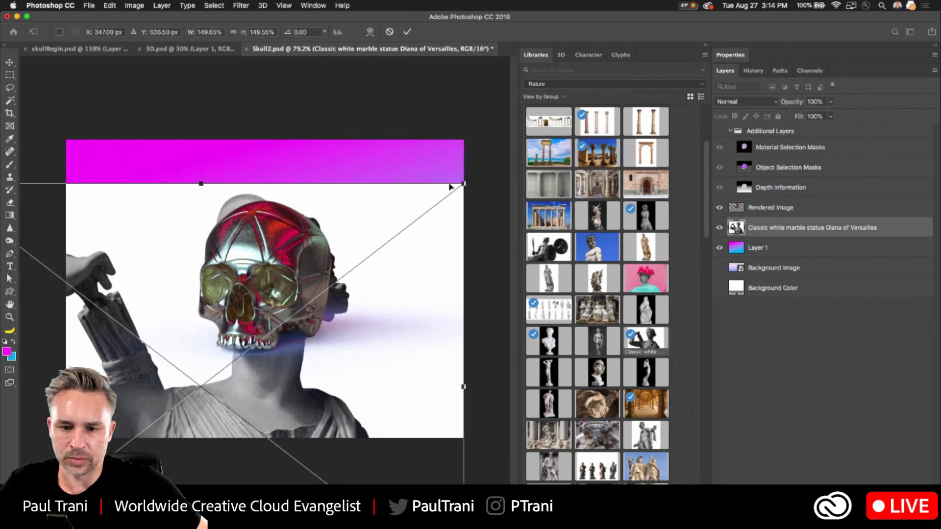
drag(466, 184, 554, 115)
drag(225, 193, 170, 248)
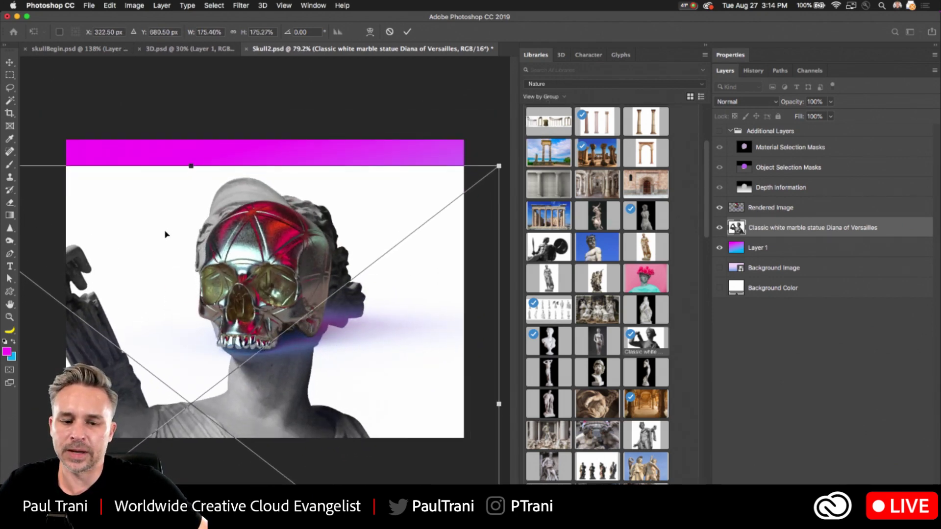
key(Return)
Set the statue layer's blend mode to Linear Burn and hide the layer.
key(g)
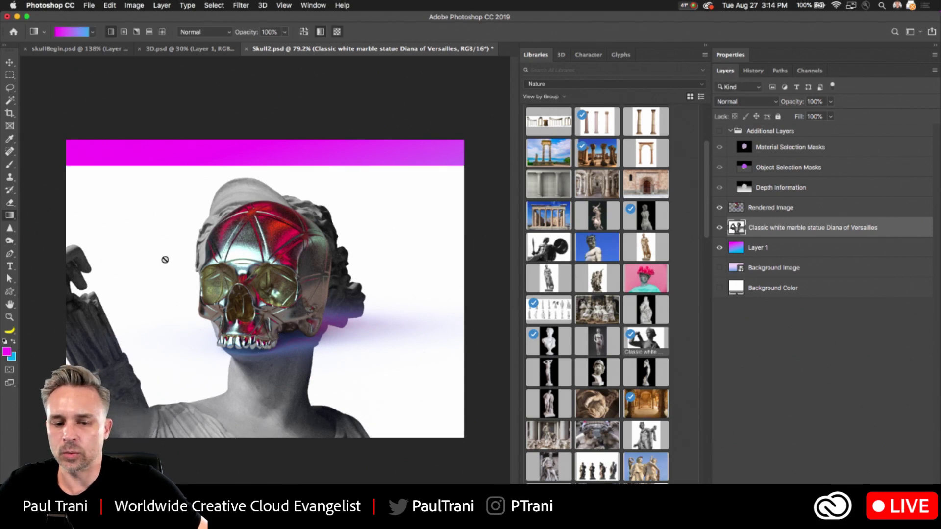
click(715, 100)
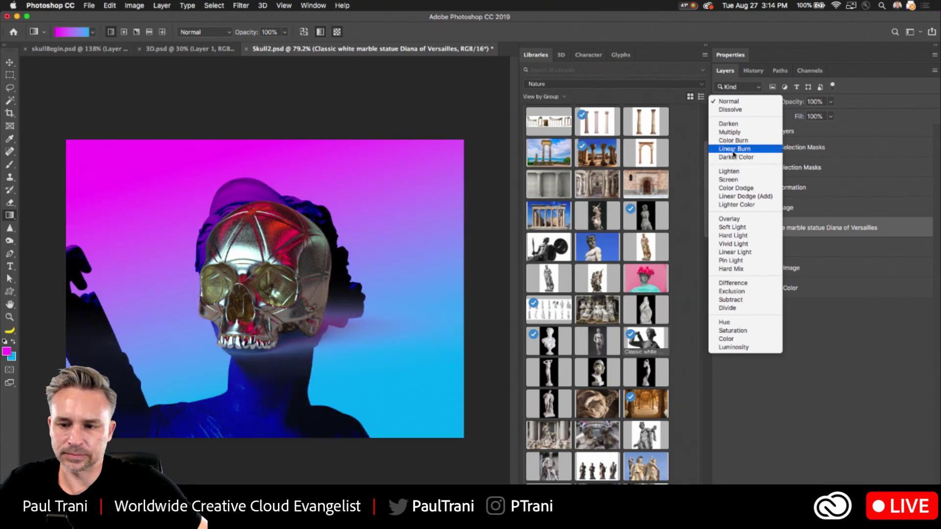
click(734, 149)
click(719, 231)
Draw a magenta diagonal-stripe custom shape about 1130 px wide over the whole canvas, on a new layer directly above the gradient.
click(778, 250)
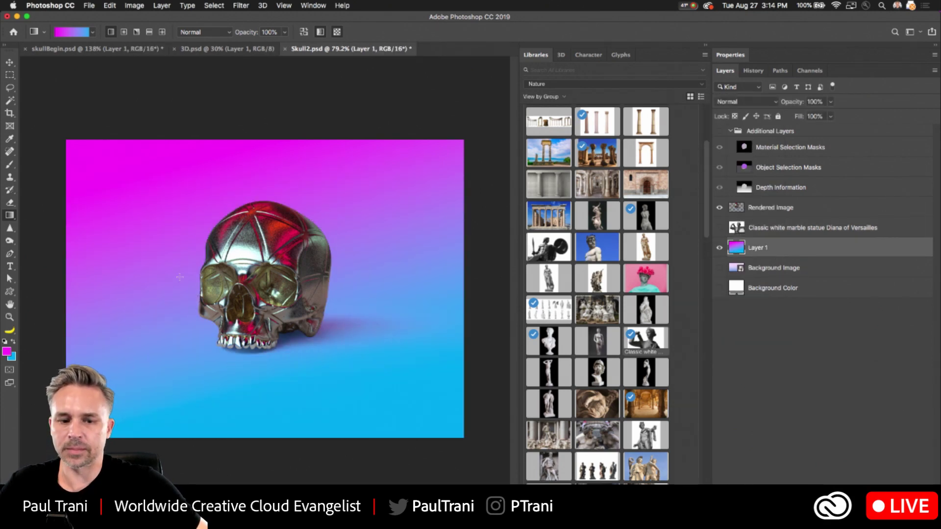
key(super+plus)
key(super+plus)
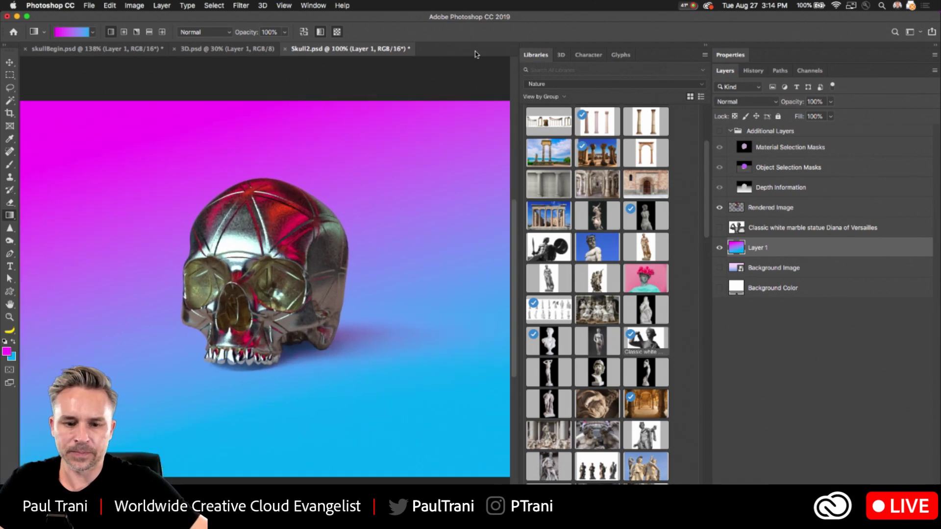
key(super+plus)
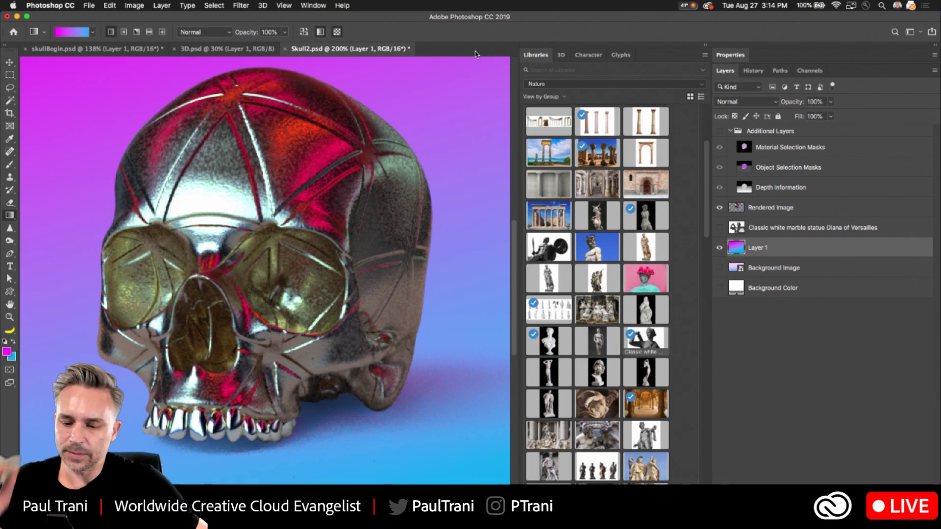
key(super+0)
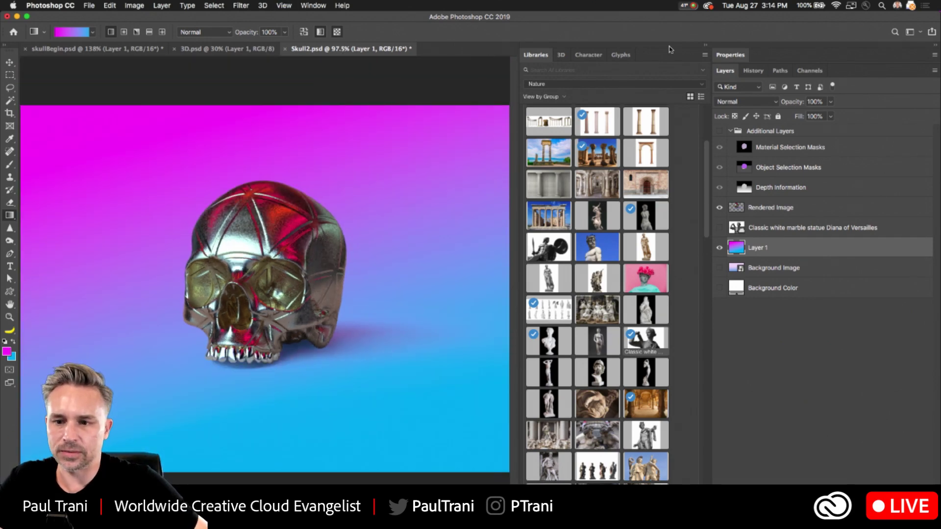
click(706, 45)
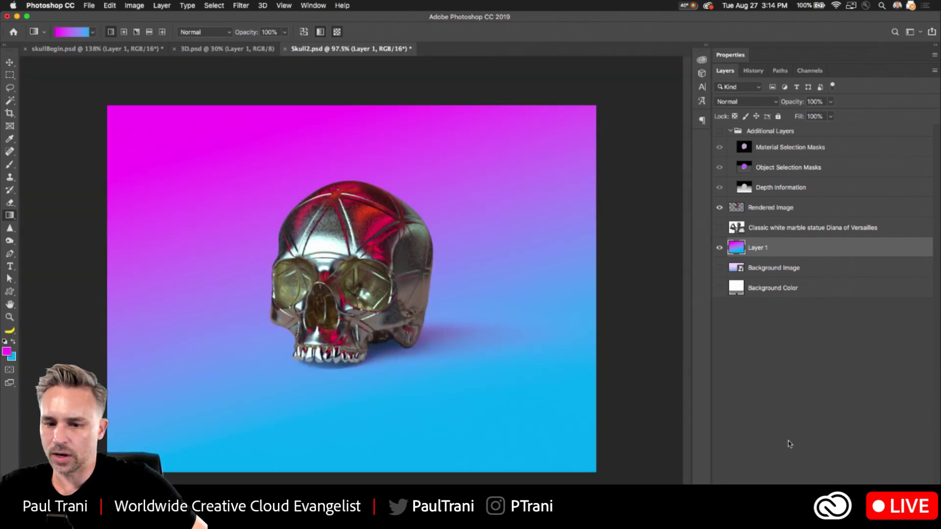
key(super+alt+shift+n)
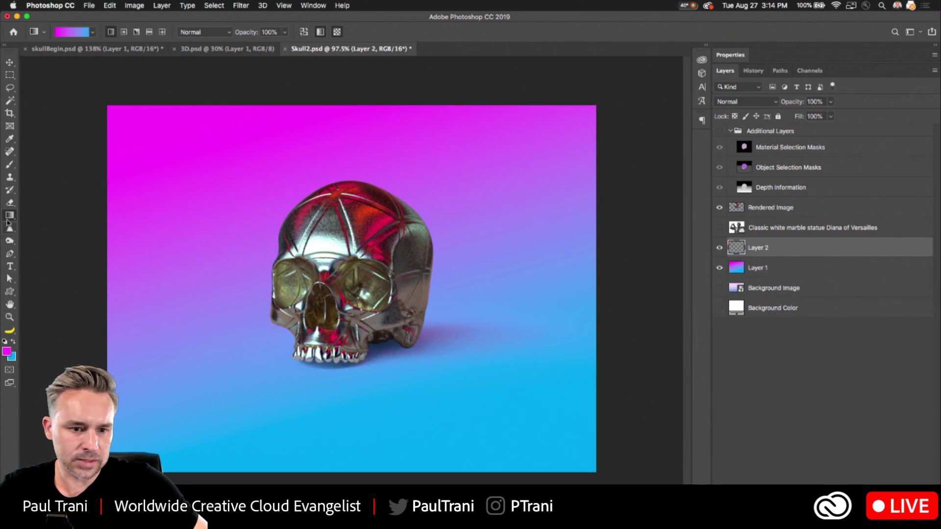
click(9, 291)
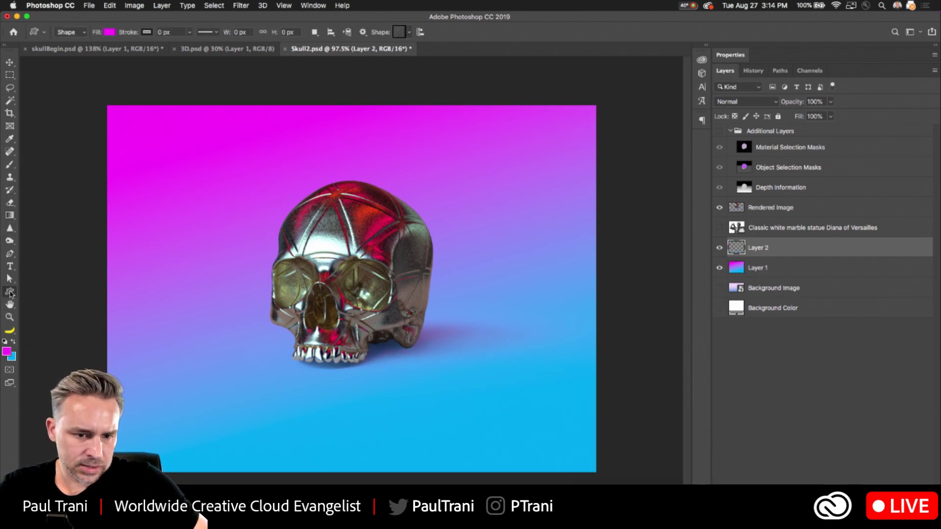
click(48, 337)
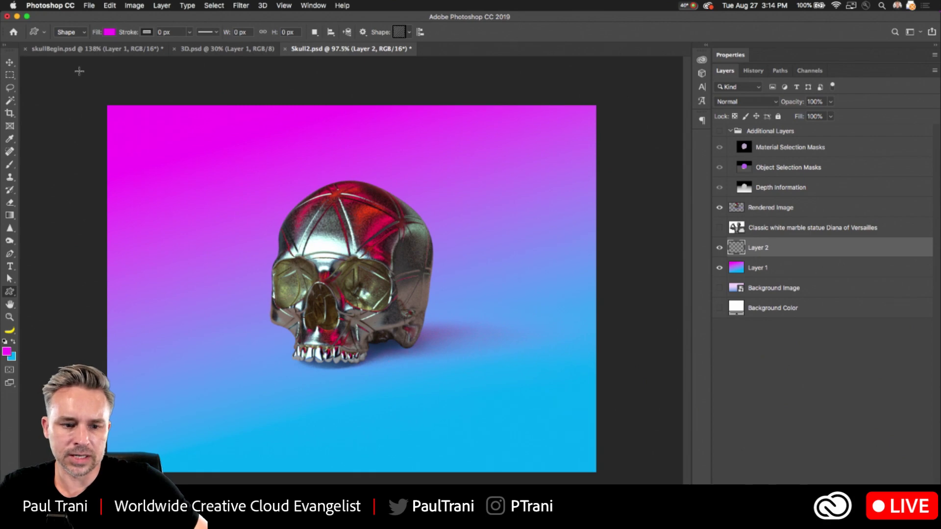
drag(80, 71, 620, 493)
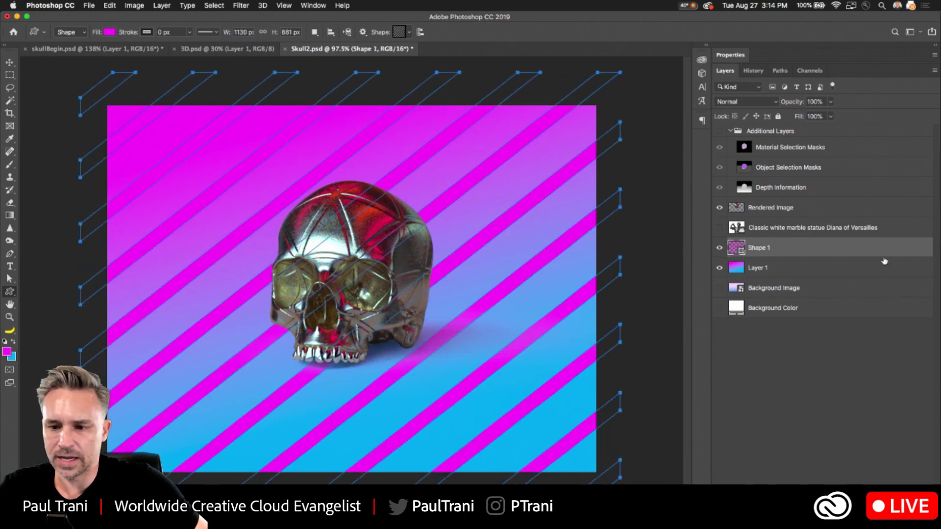
Draw a solid triangle custom shape about 688 px wide centred behind the skull, on a new layer directly above the stripes.
key(alt+shift+super+n)
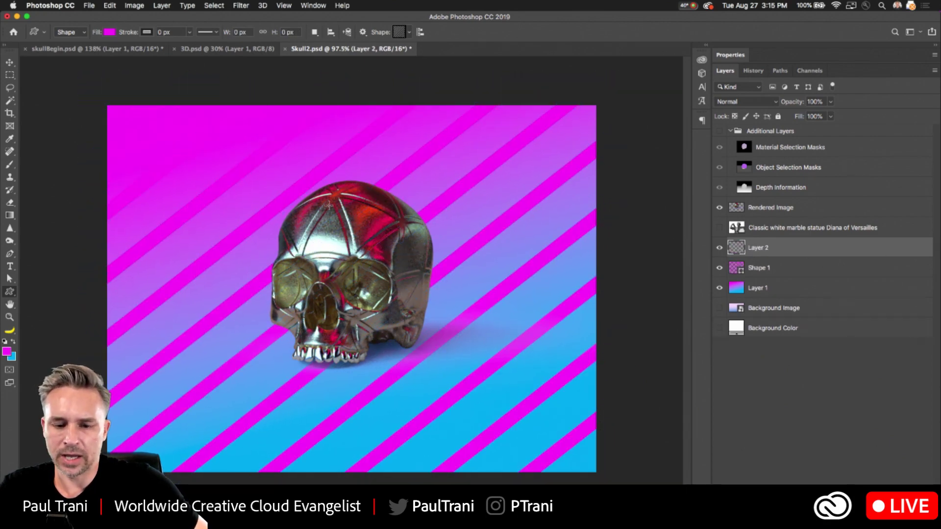
click(406, 33)
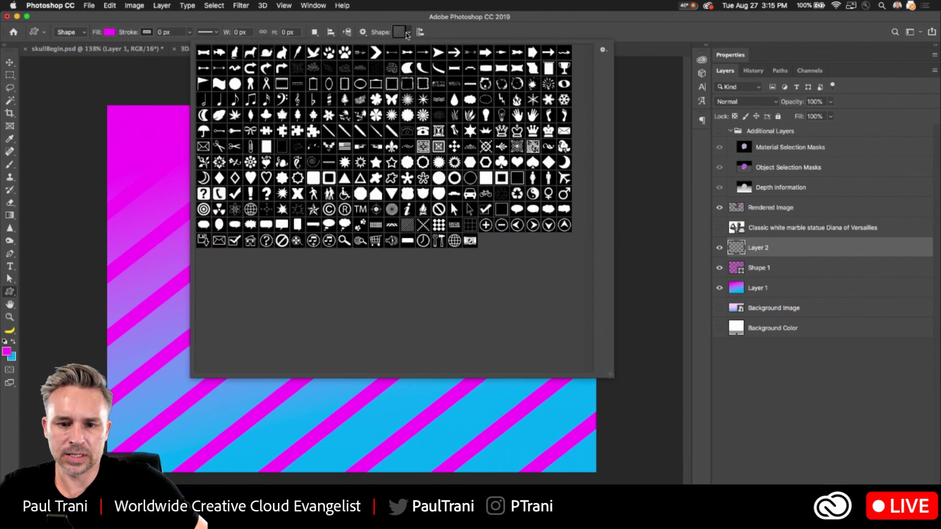
double_click(343, 180)
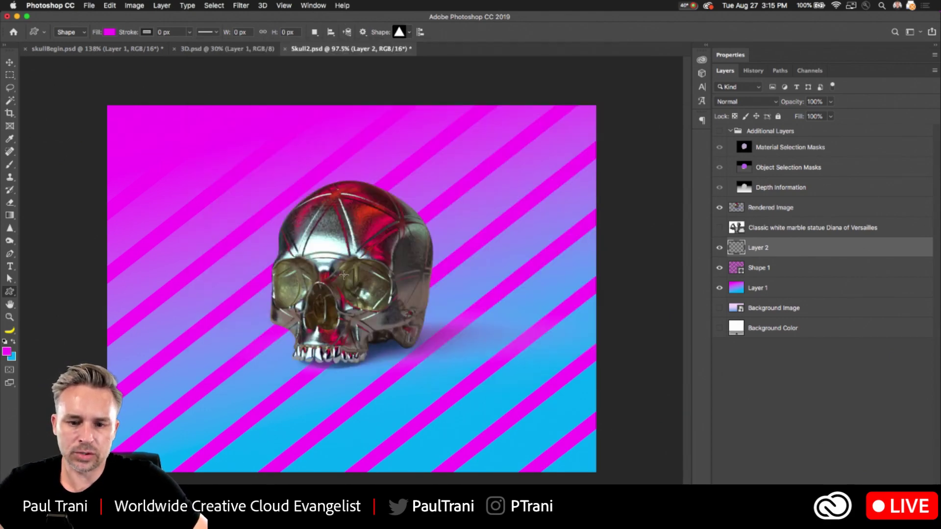
alt+shift+drag(345, 280, 485, 463)
alt+shift+drag(478, 392, 509, 419)
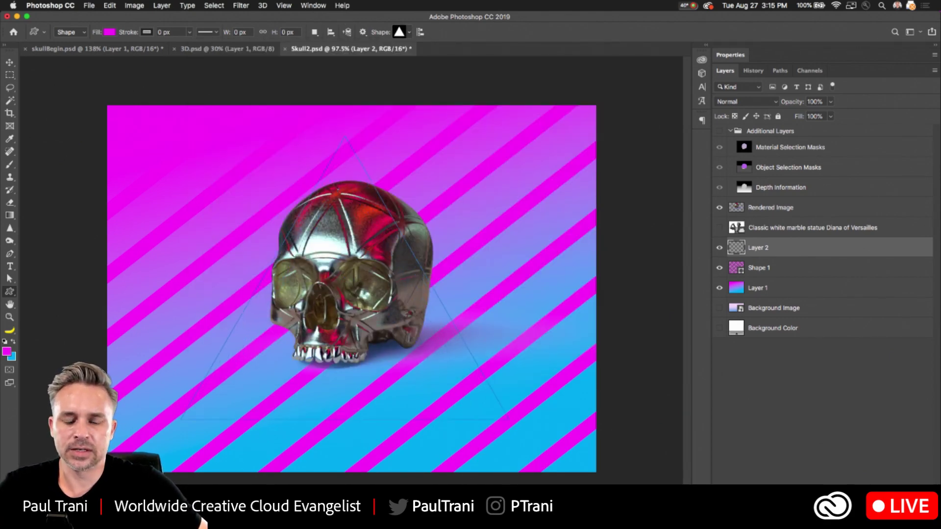
Recolor the triangle to a lighter pinkish magenta and shift it slightly up and to the right behind the skull.
double_click(739, 249)
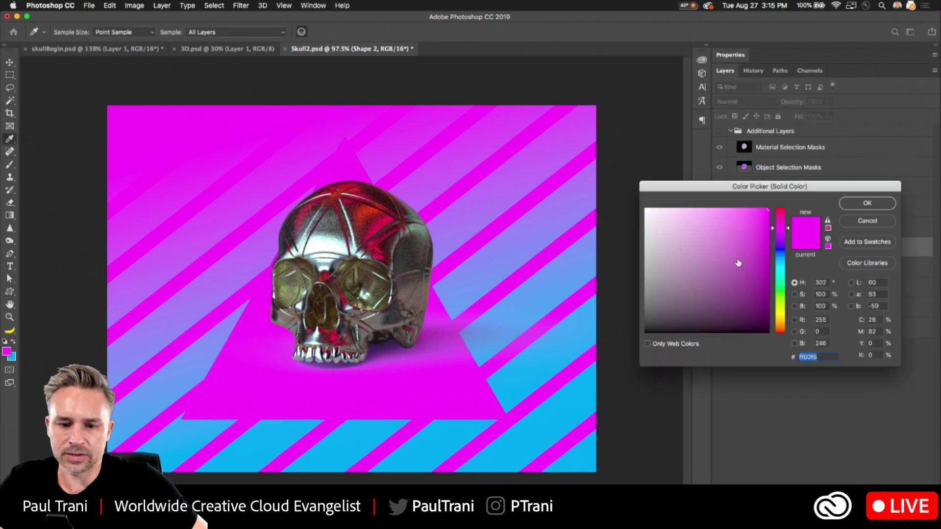
mouse_move(676, 210)
mouse_down()
mouse_move(661, 254)
mouse_move(593, 251)
mouse_move(632, 253)
mouse_move(671, 230)
mouse_move(683, 324)
mouse_move(737, 215)
mouse_move(743, 255)
mouse_move(750, 209)
mouse_up()
key(Return)
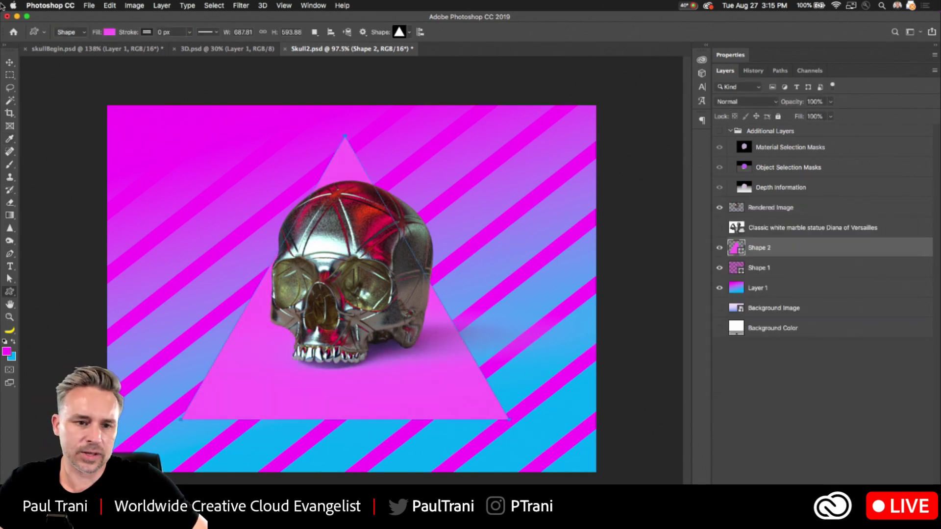
key(v)
drag(332, 181, 338, 171)
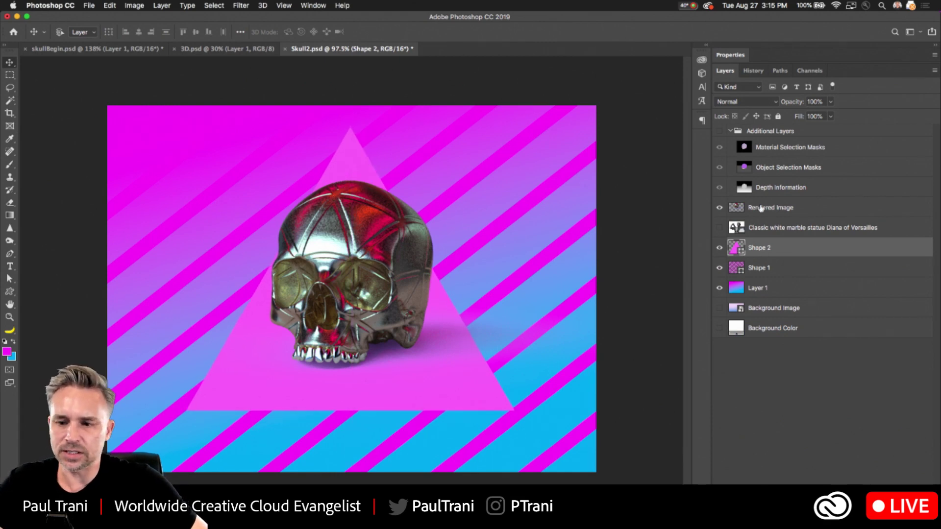
click(772, 147)
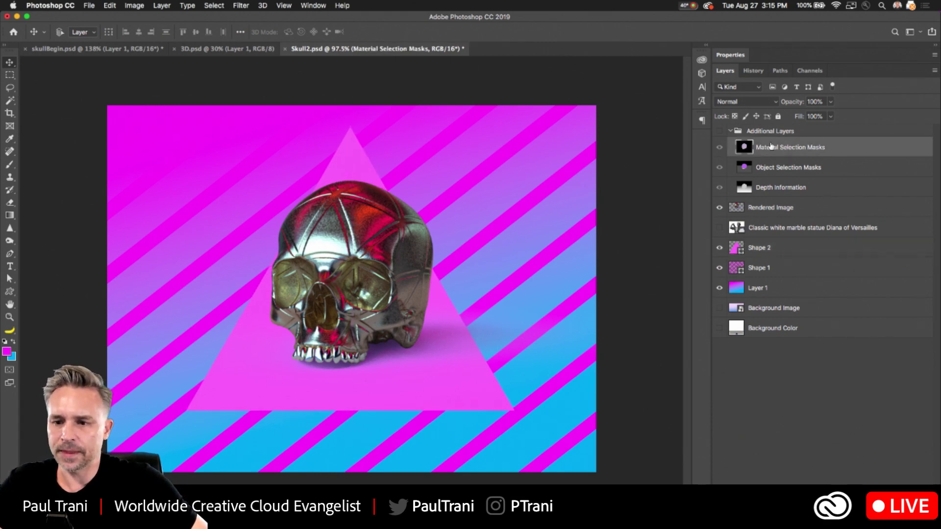
click(767, 228)
key(super+alt+shift+s)
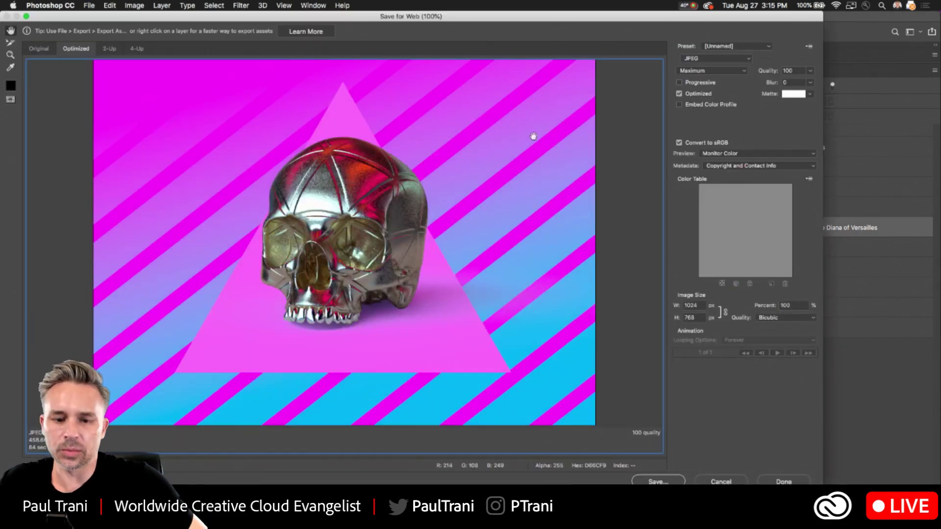
click(718, 481)
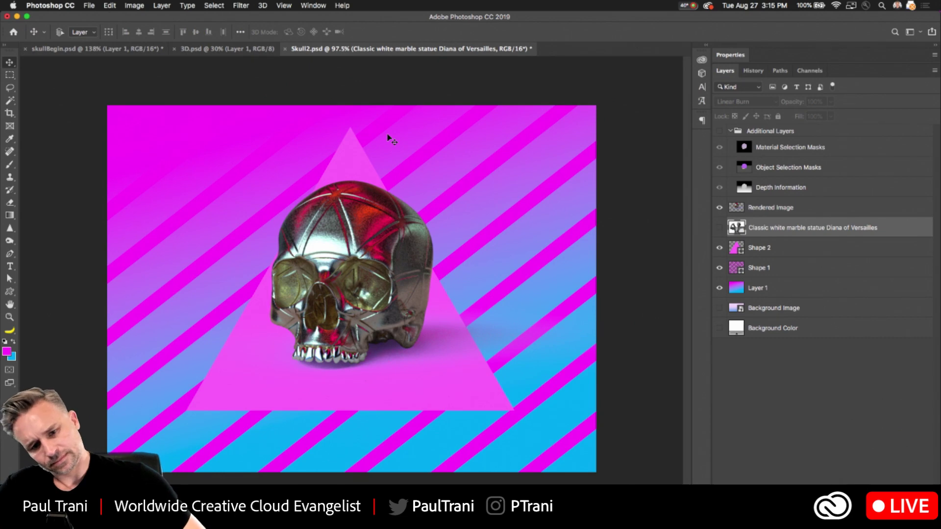
Export the skull composite for web as a JPEG named Skull.jpg on the Desktop.
key(super+alt+shift+s)
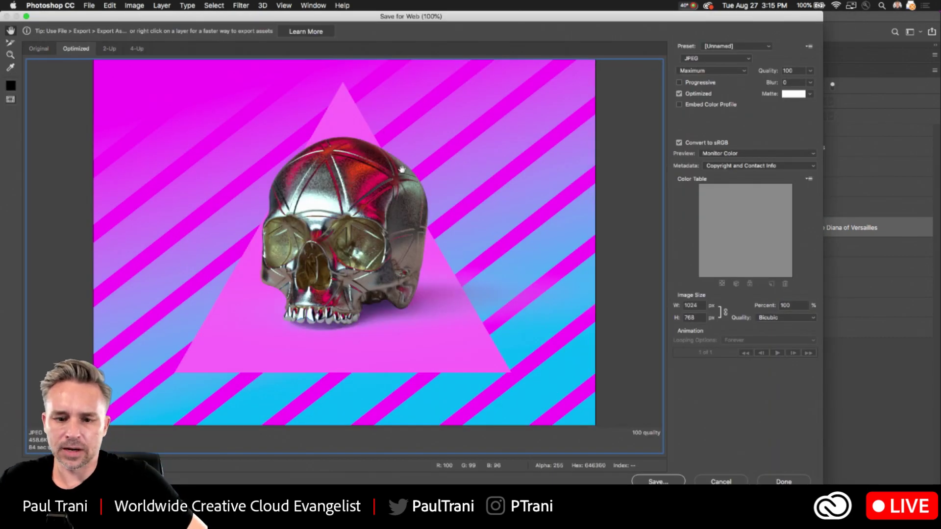
key(Return)
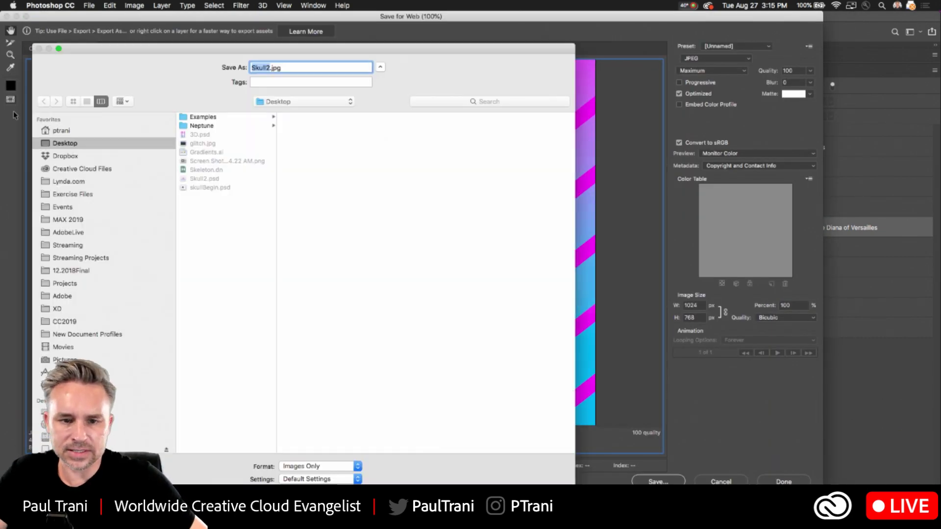
text(Skull)
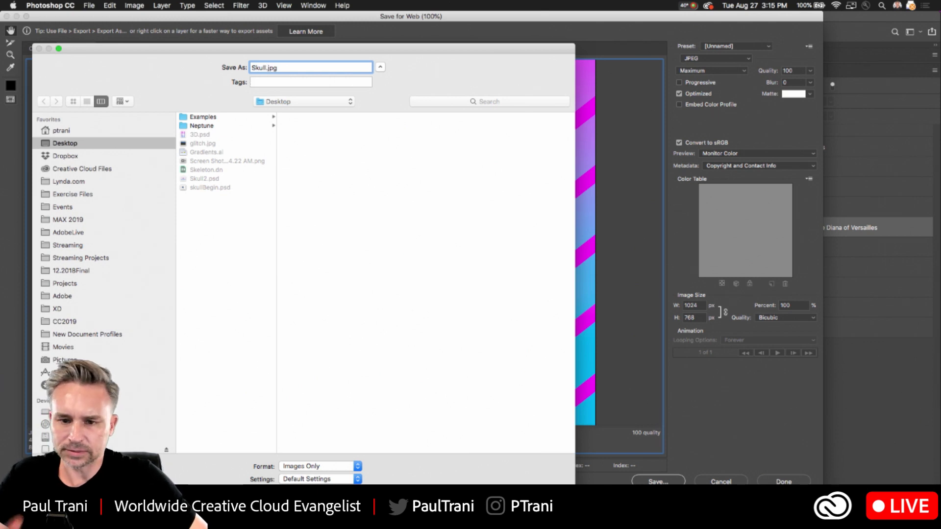
key(Return)
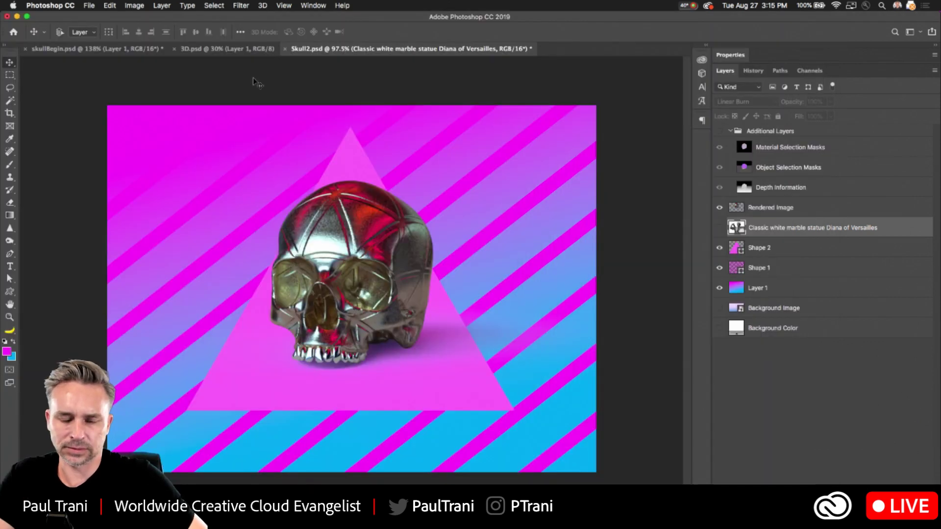
Show the Additional Layers group, hide its Material and Object Selection Masks layers, and select the Depth Information layer.
click(720, 131)
click(784, 152)
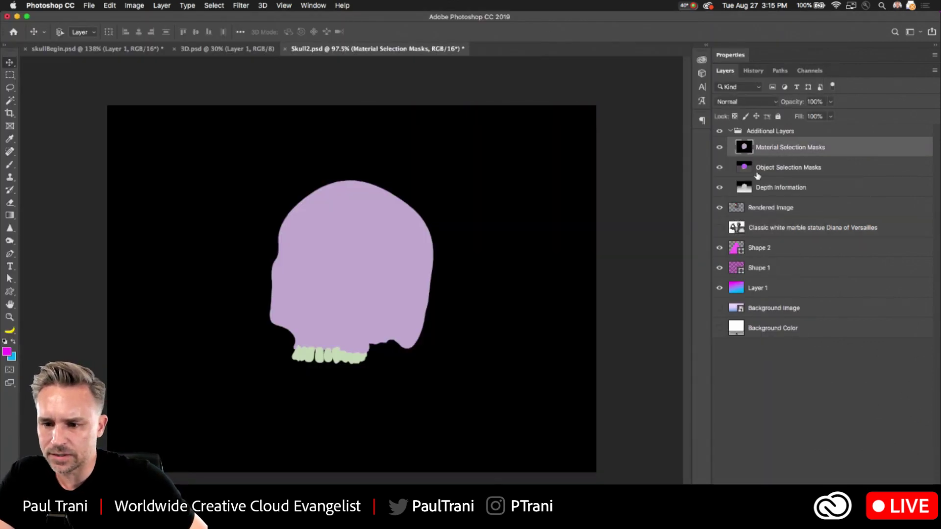
click(763, 189)
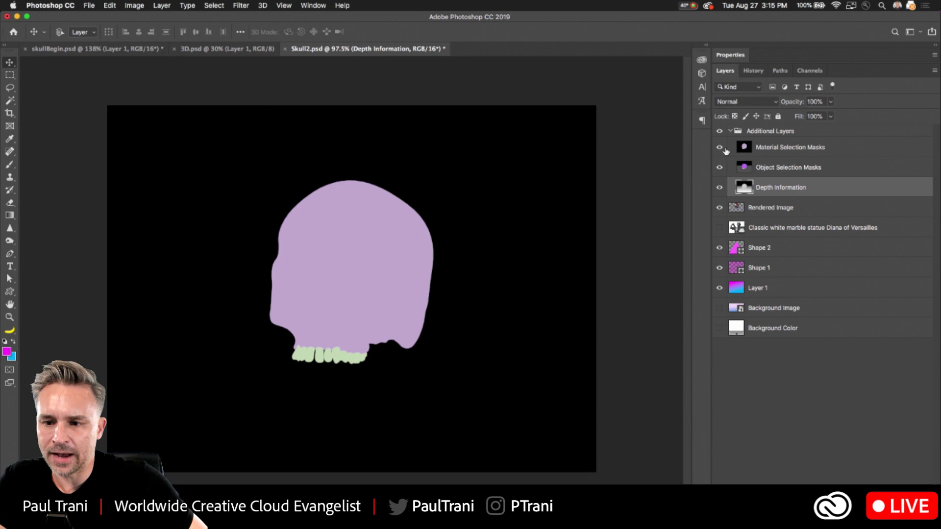
click(753, 153)
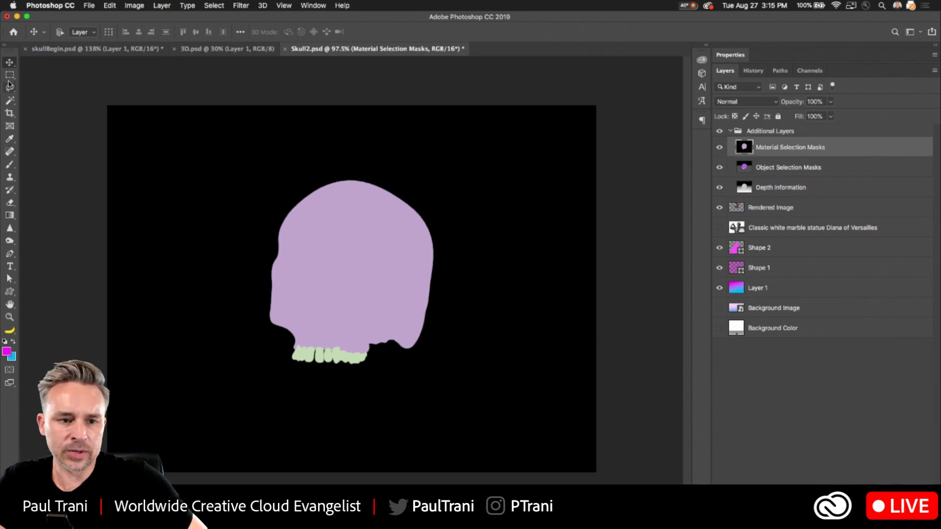
click(719, 148)
click(758, 169)
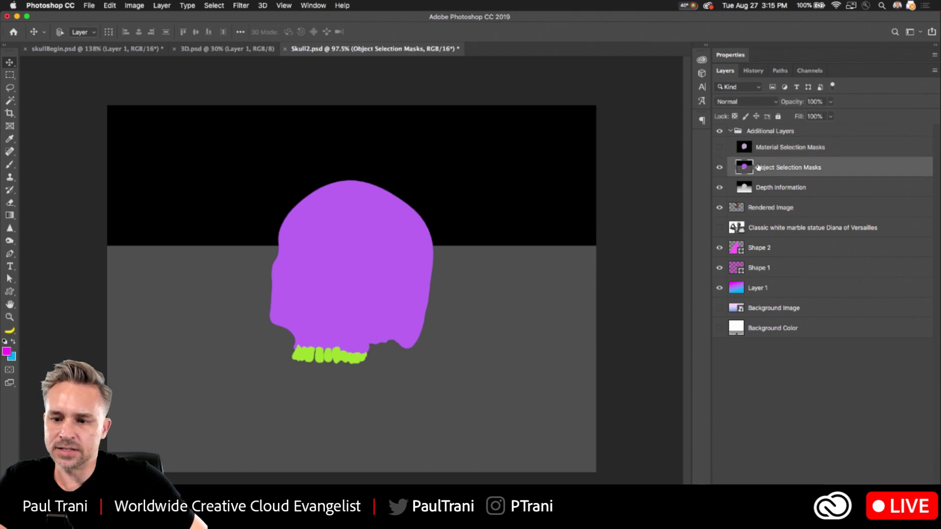
click(719, 168)
click(769, 188)
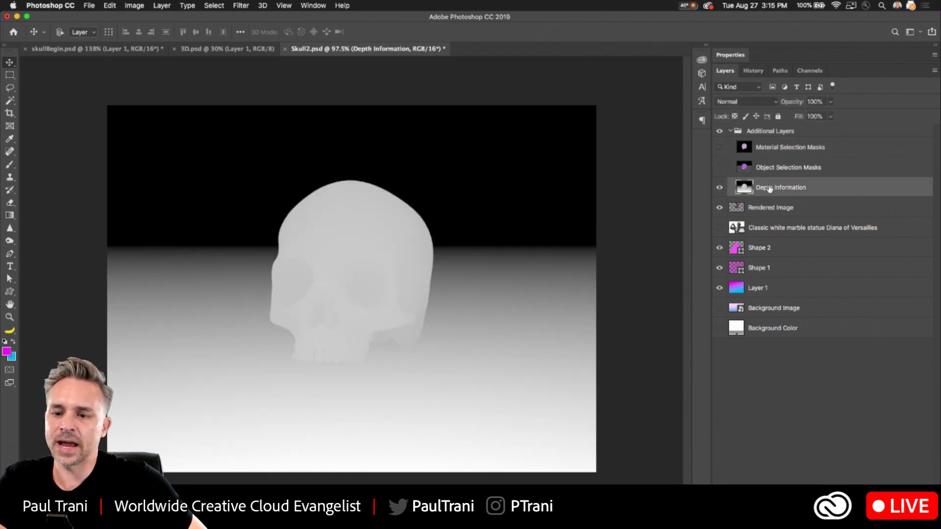
Save the displayed depth map as a JPEG copy named Skull_depth.jpg on the Desktop.
click(93, 4)
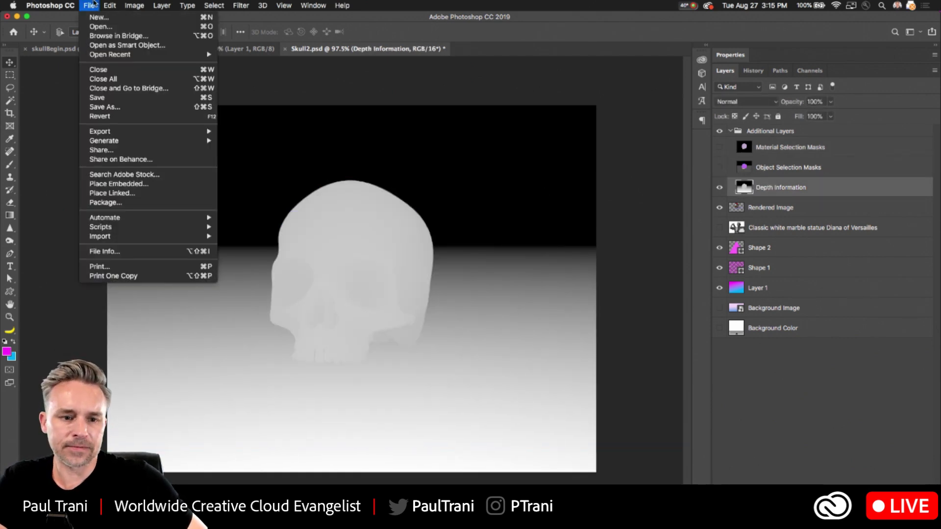
click(105, 108)
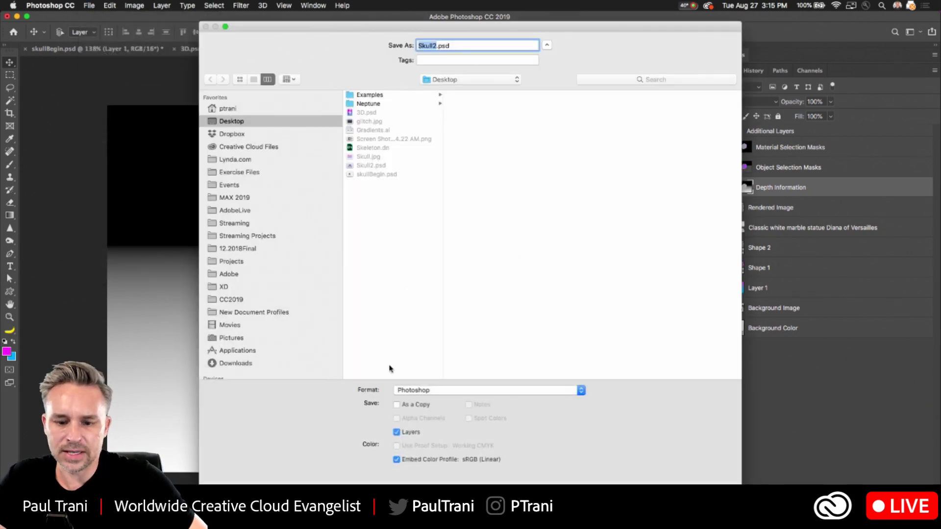
click(433, 392)
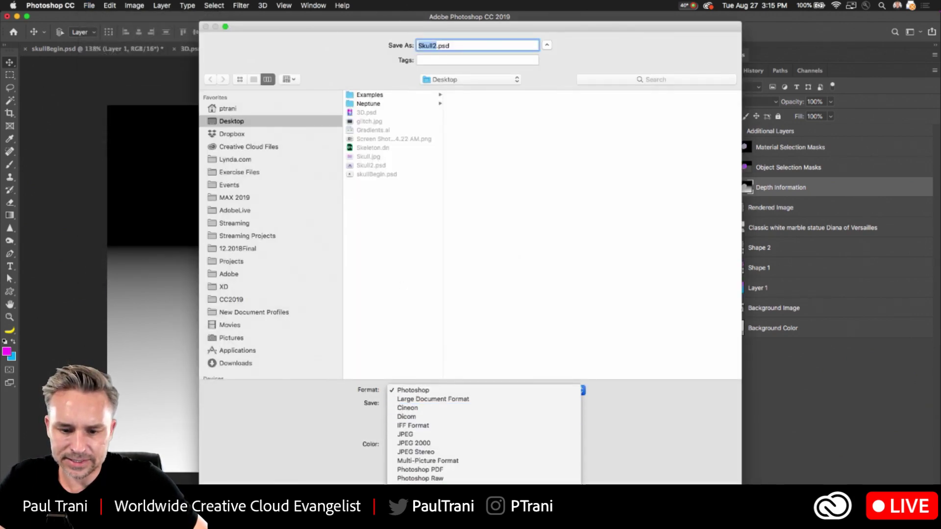
click(478, 437)
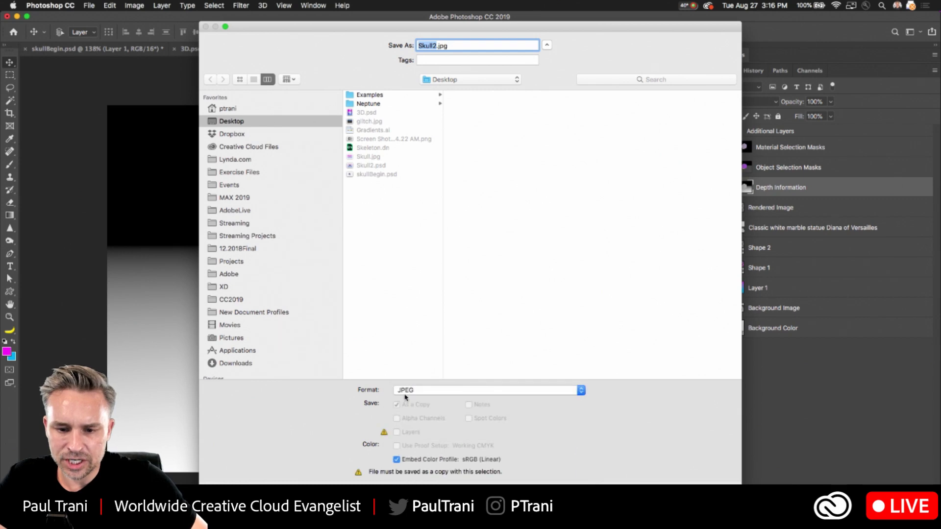
click(434, 46)
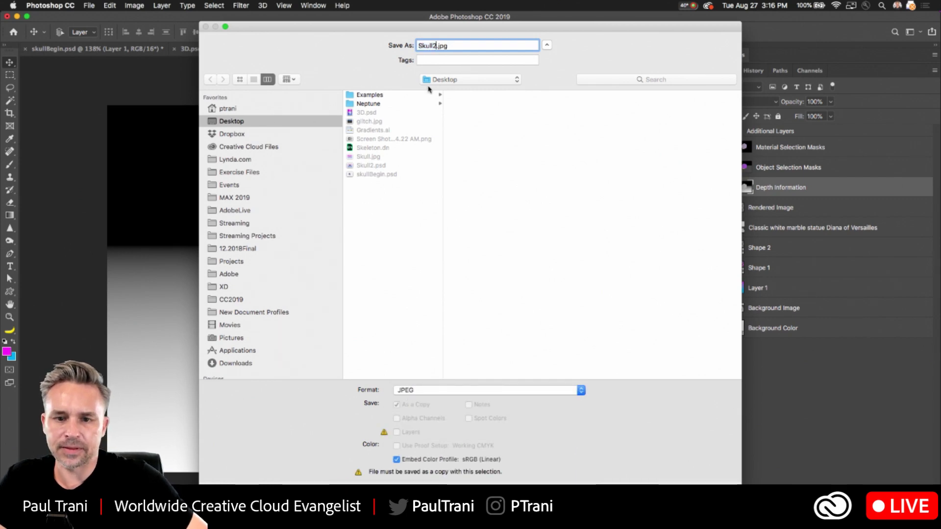
key(BackSpace)
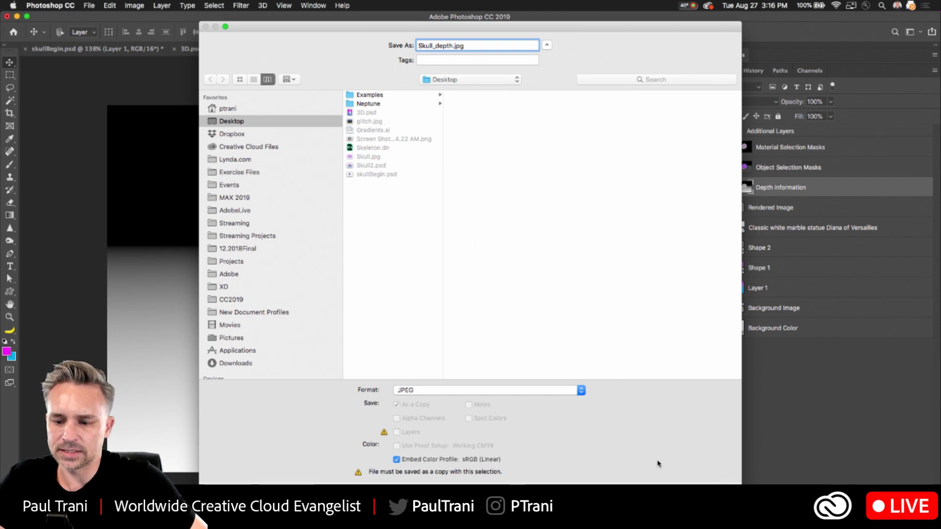
key(Return)
click(518, 164)
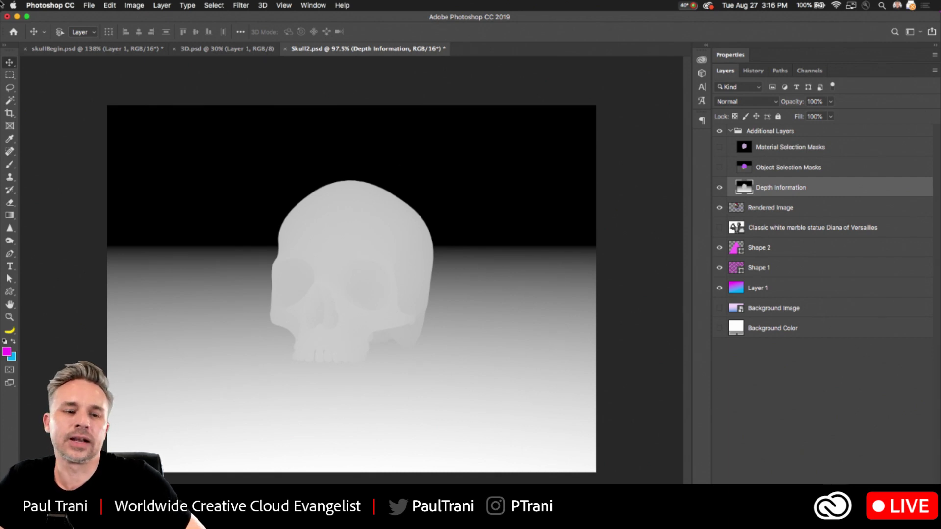
Switch to Chrome with a new tab and arrange the windows so the exported skull images on the desktop are visible beside it.
click(17, 17)
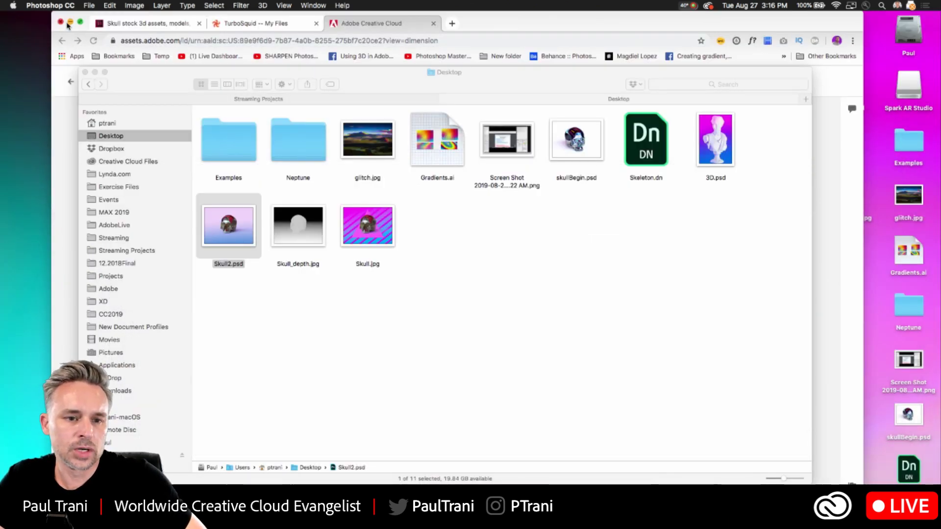
click(451, 24)
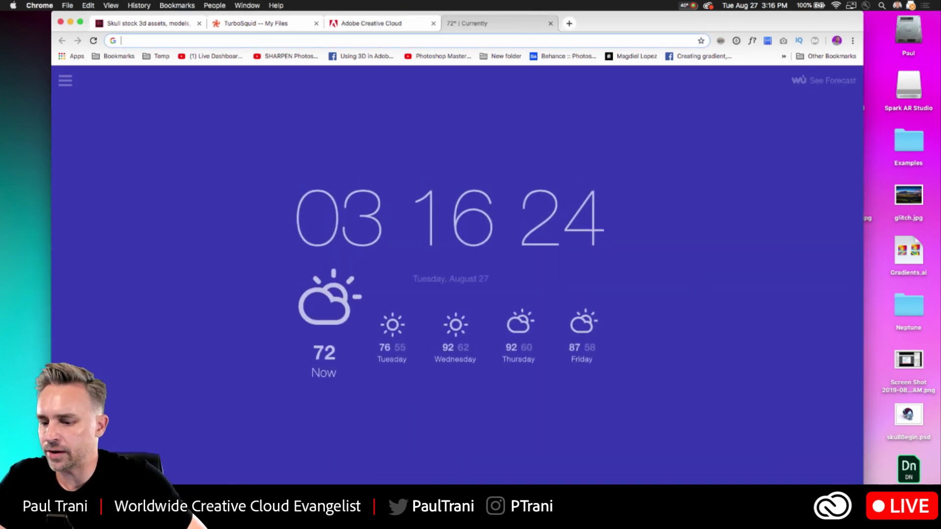
drag(862, 514, 814, 498)
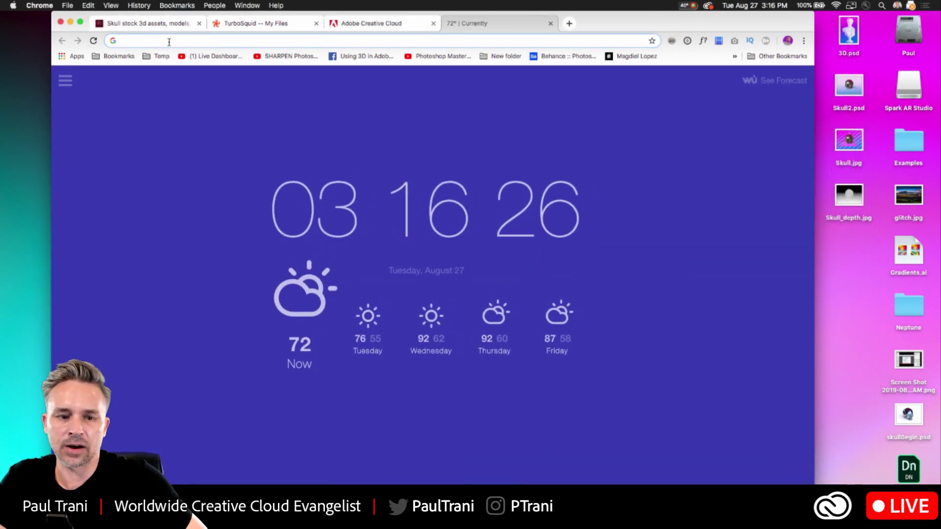
drag(51, 23, 65, 38)
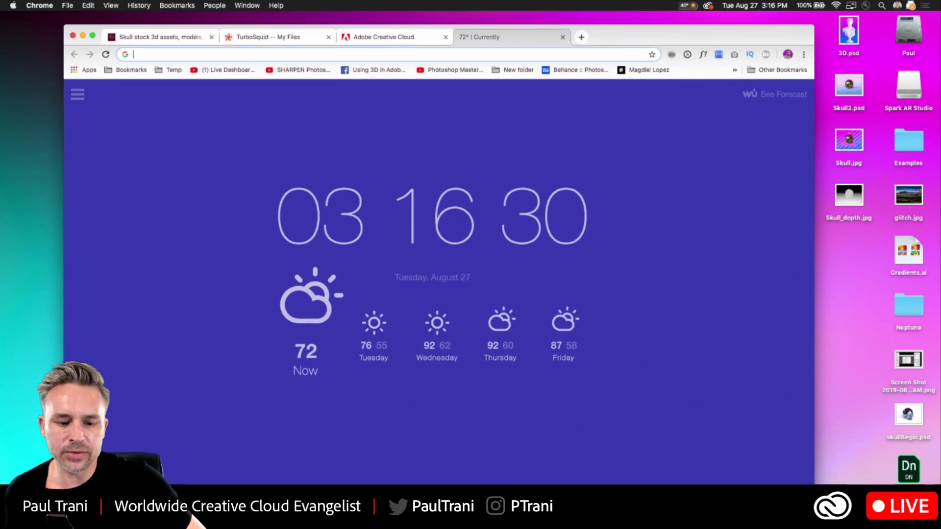
click(286, 512)
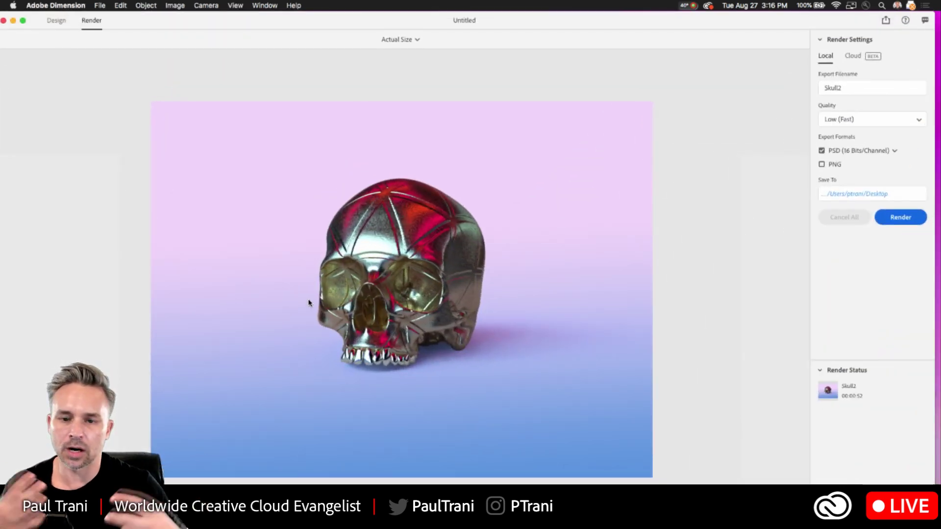
click(13, 21)
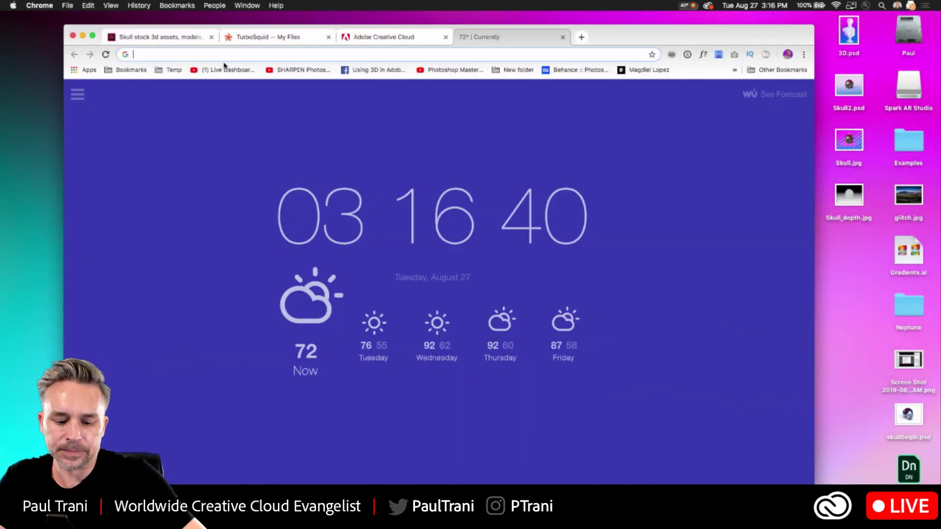
Open Facebook and start a new post with the text "3D".
text(f)
key(Return)
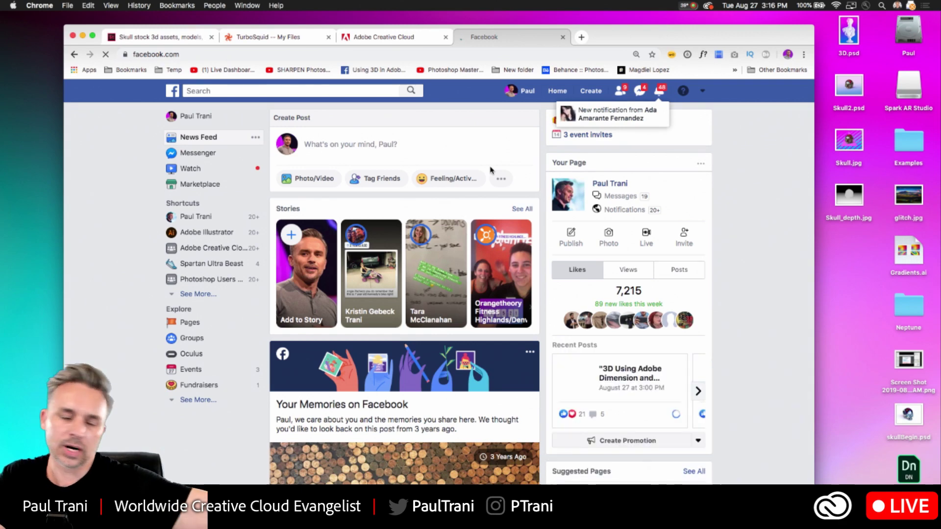
click(366, 145)
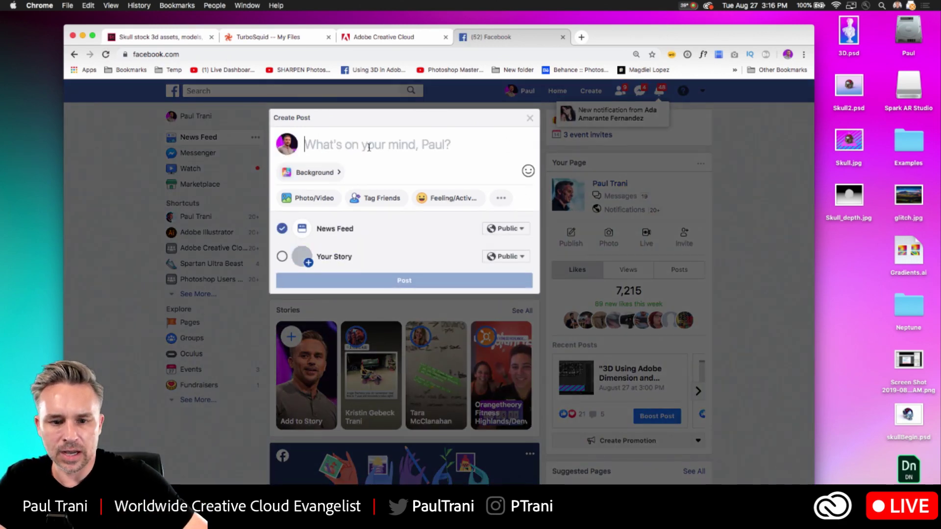
text(3D)
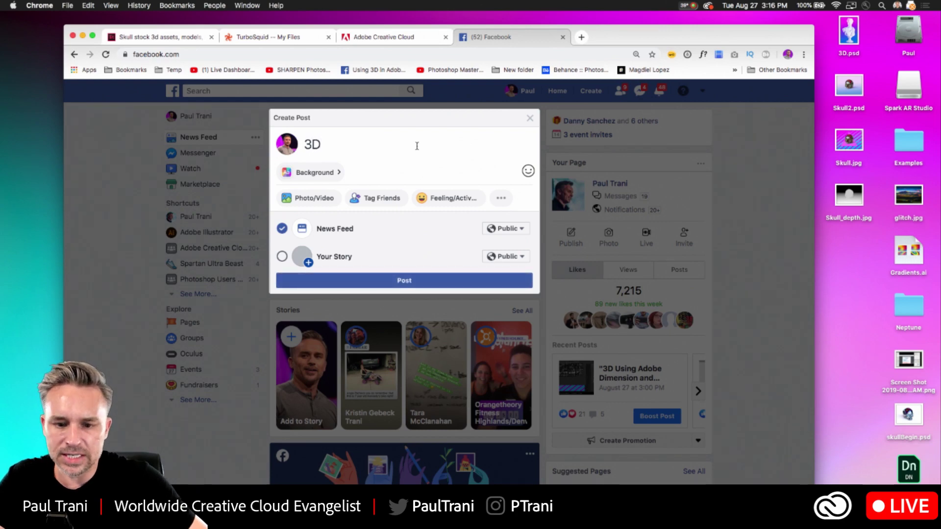
Add Skull.jpg and Skull_depth.jpg together from the desktop to the Facebook post.
click(822, 159)
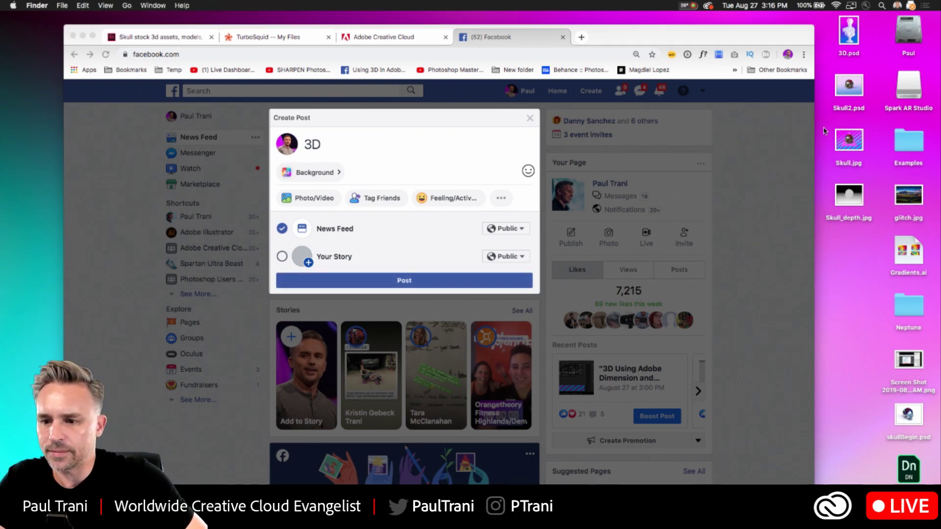
drag(825, 131, 869, 221)
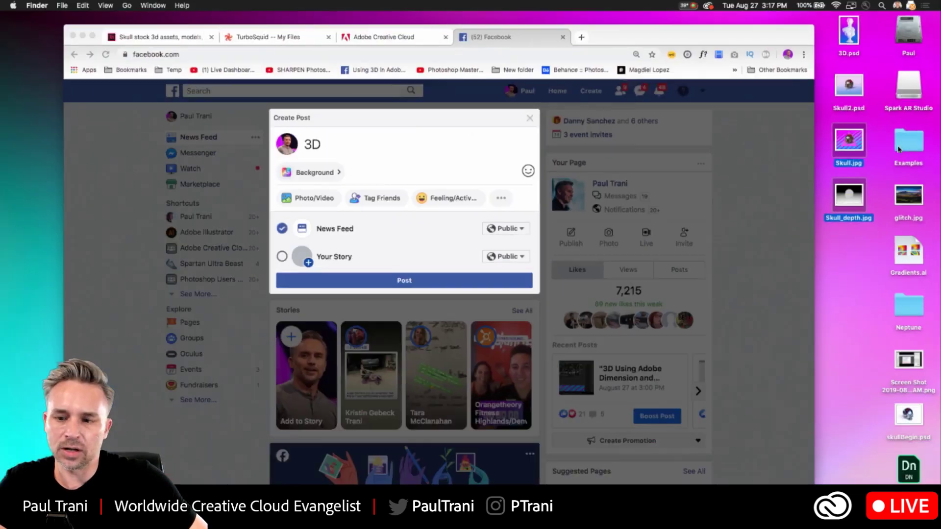
drag(706, 132, 406, 164)
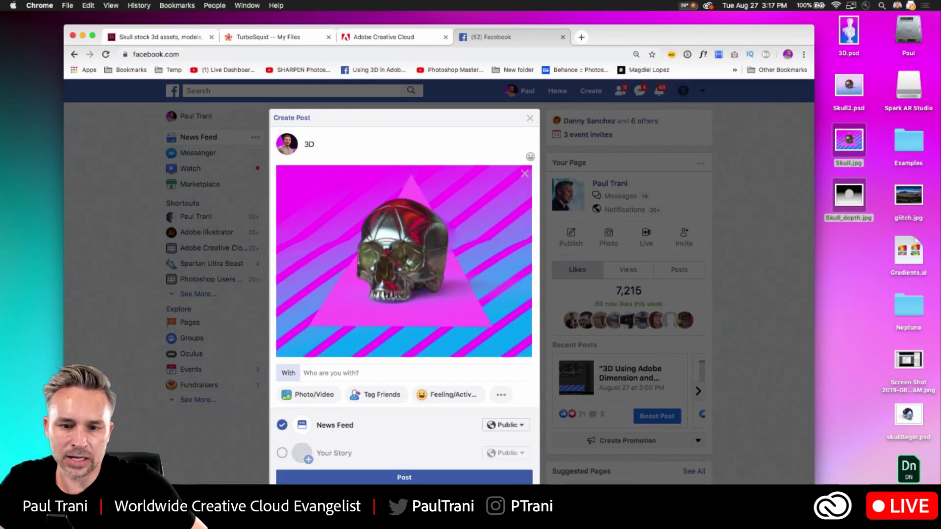
Replace the post's text with the caption "So many skullz.".
text(Another 3D s)
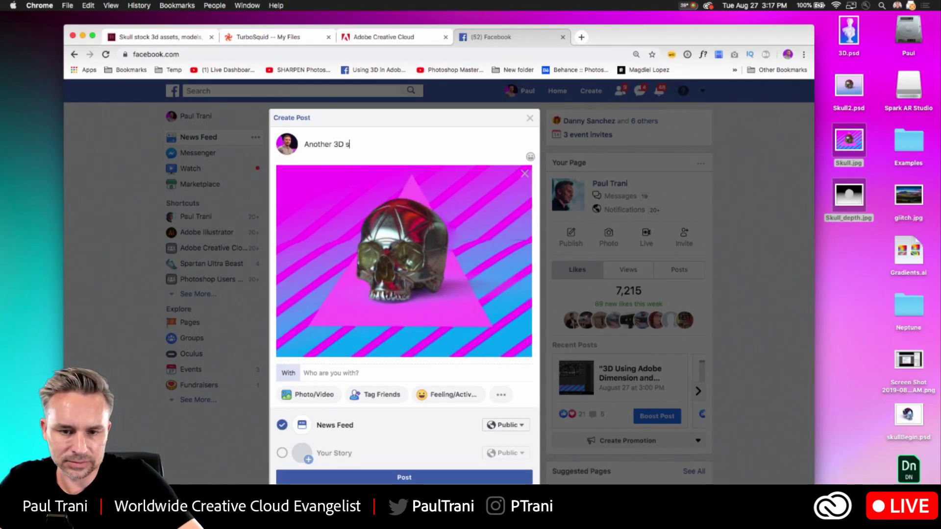
text(kull.)
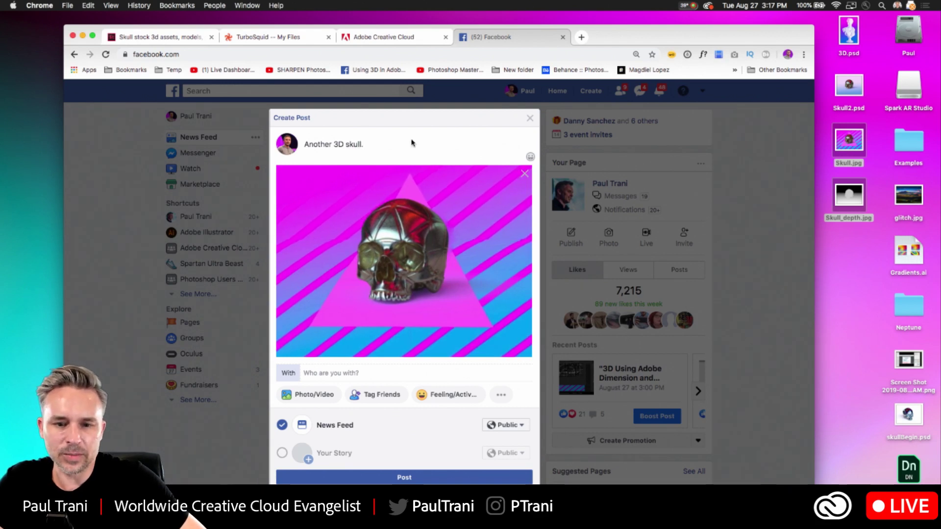
drag(377, 146, 240, 128)
text(So m)
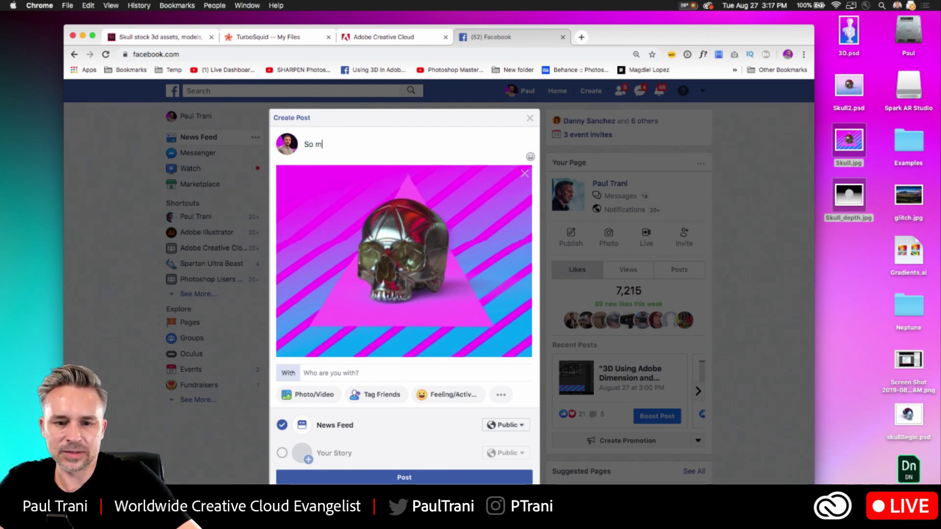
text(an)
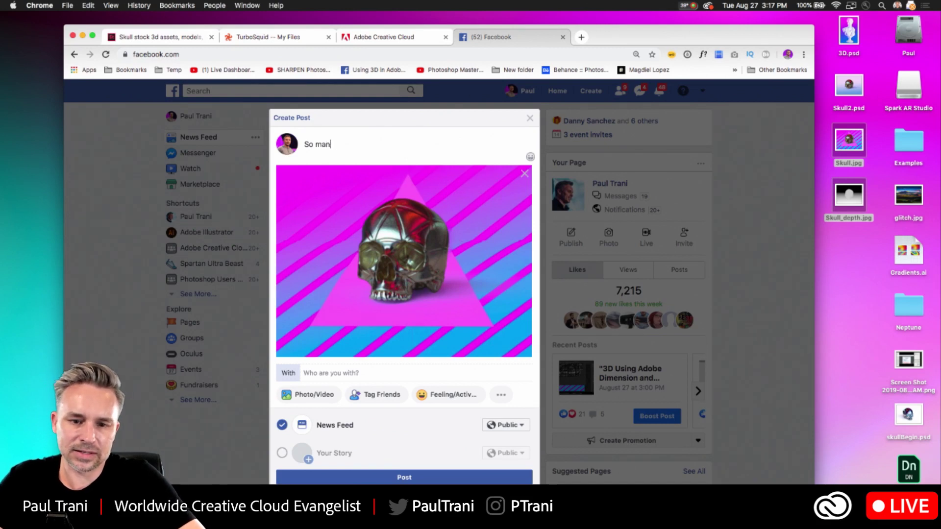
text(y skullz)
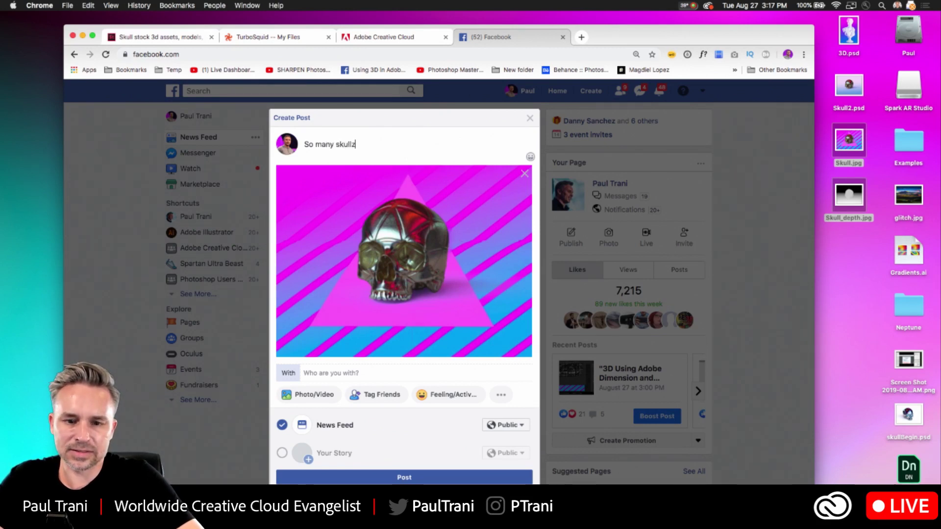
text(.)
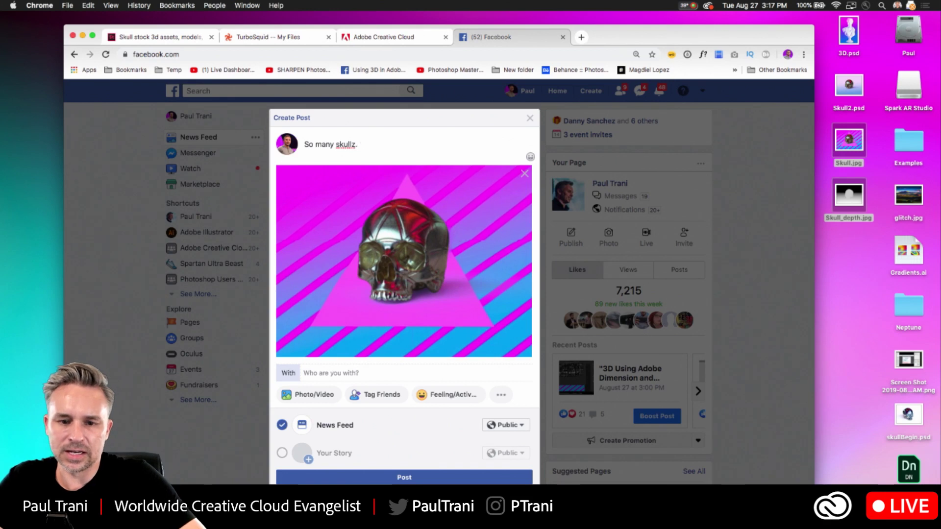
Append "(Dimension + Photoshop)" to the caption and publish the 3D photo post to the News Feed.
text( (Dime)
key(BackSpace)
text(im)
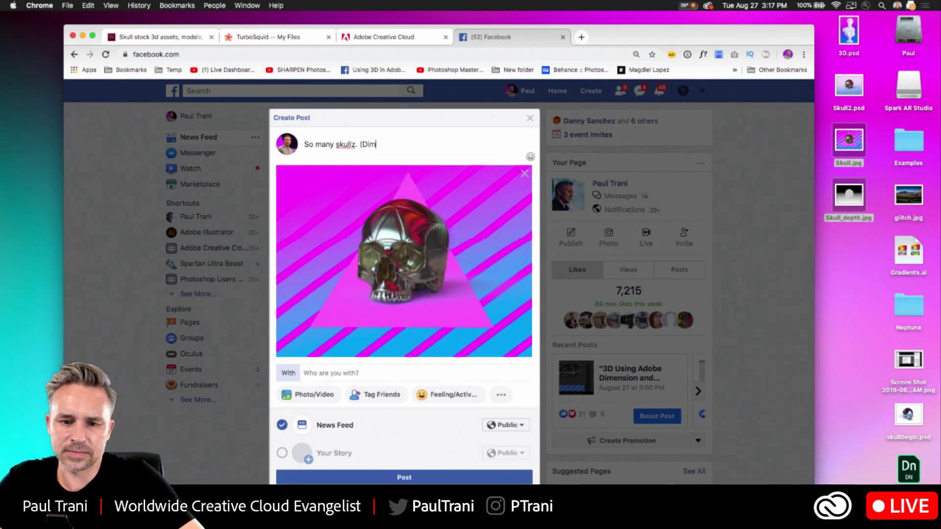
text(ension )
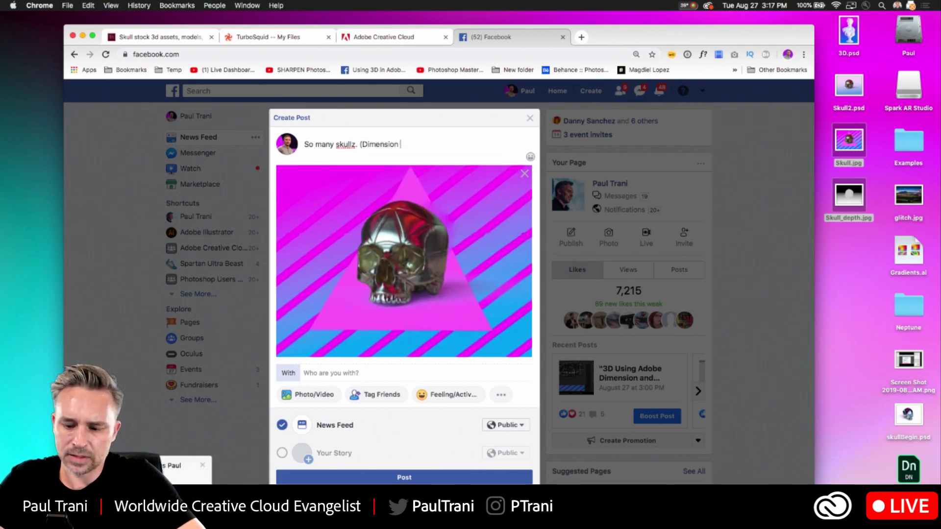
text(+ Photoshp)
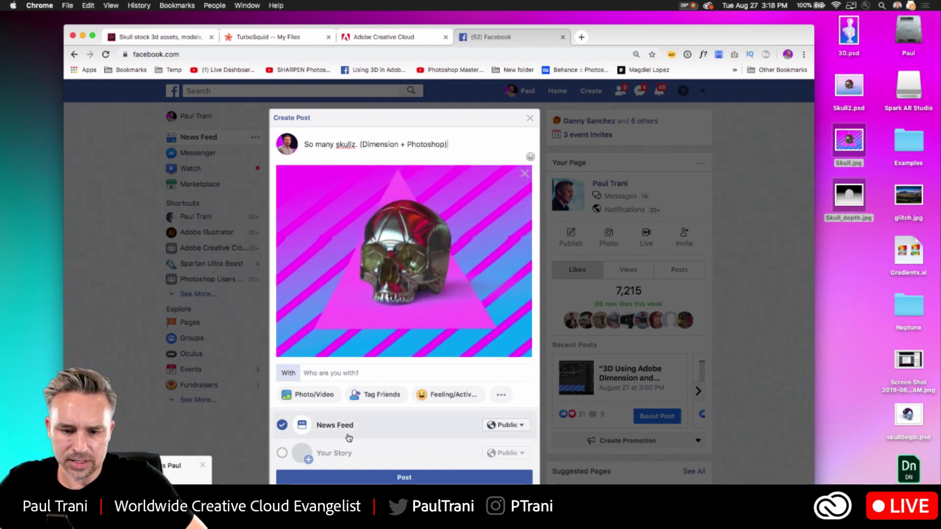
click(391, 479)
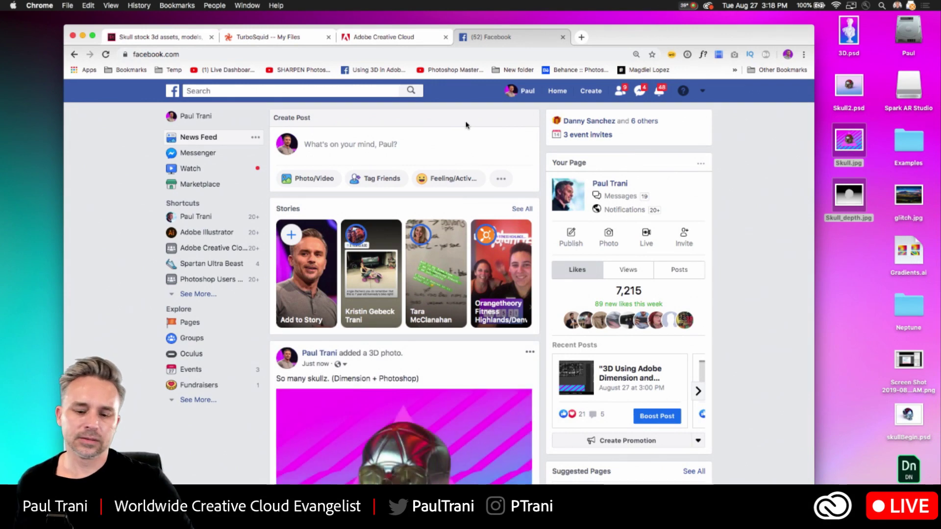
scroll(465, 125, down, 5)
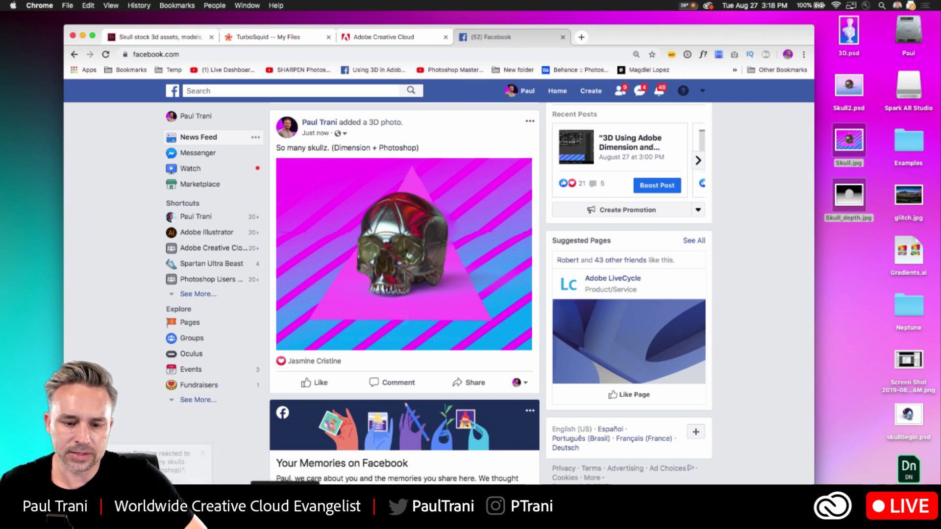
Switch to Dimension's Design mode and export the halloweenSkull_01 model in OBJ format as Skull.obj on the Desktop.
click(286, 510)
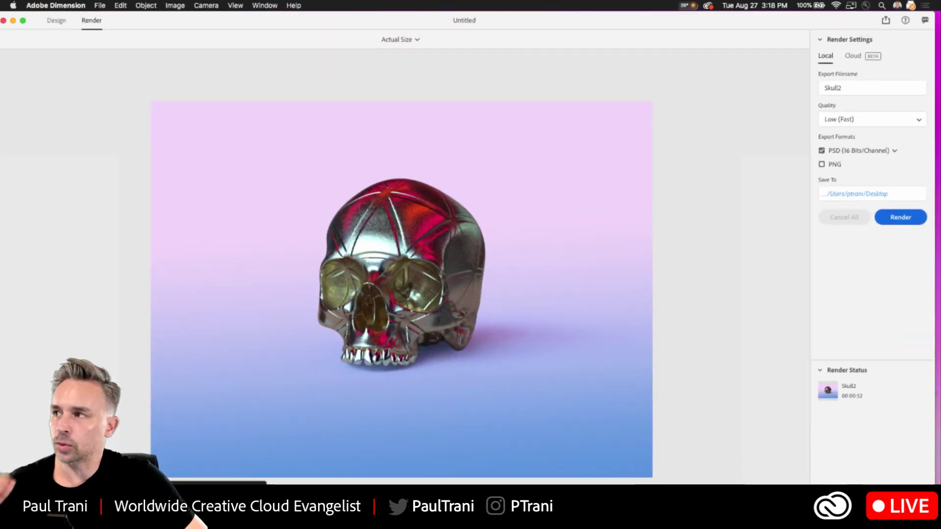
click(49, 21)
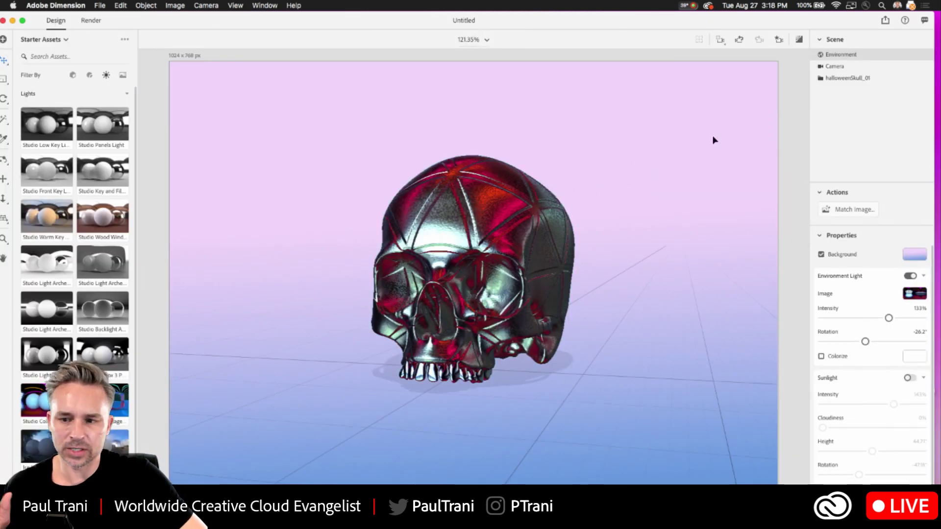
click(832, 80)
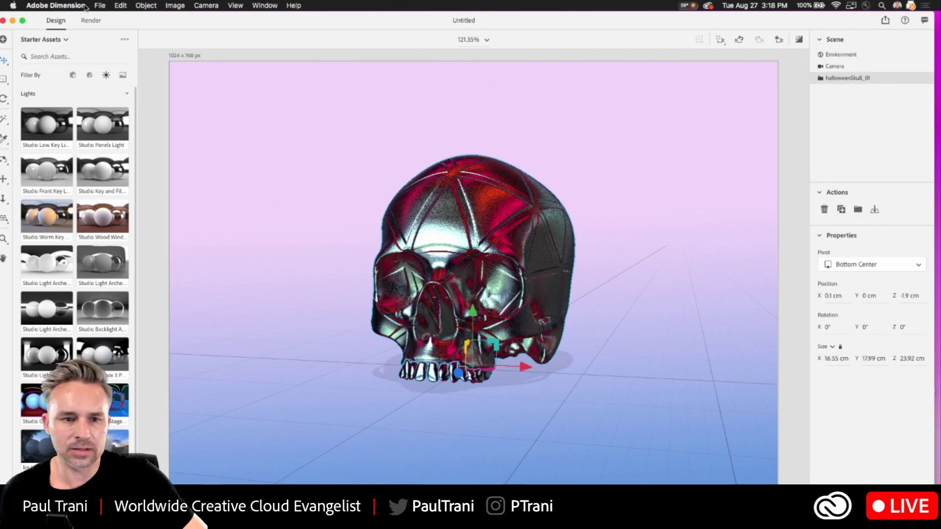
click(100, 5)
mouse_move(114, 111)
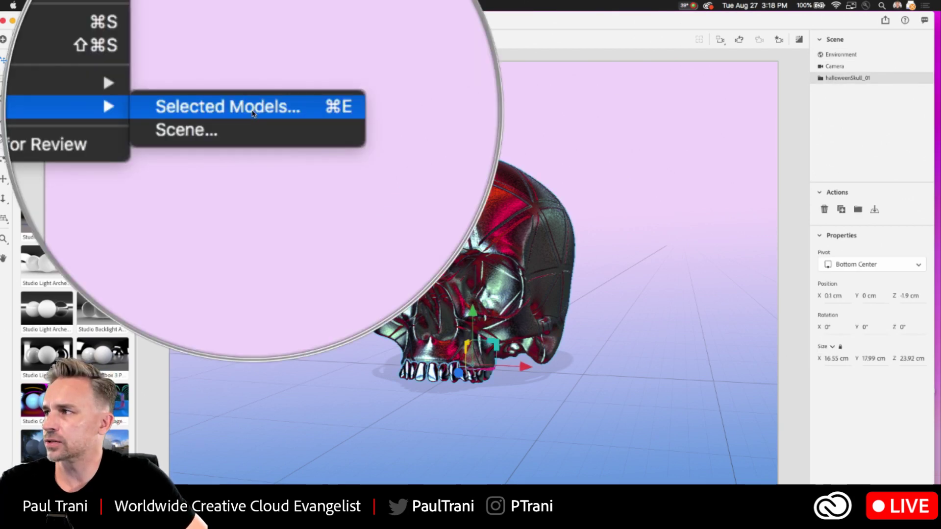
click(253, 112)
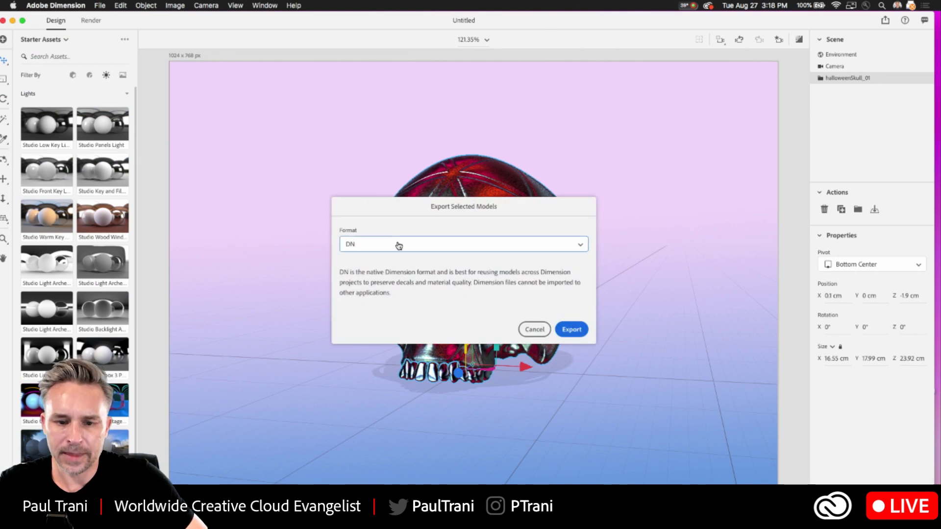
click(395, 244)
click(357, 307)
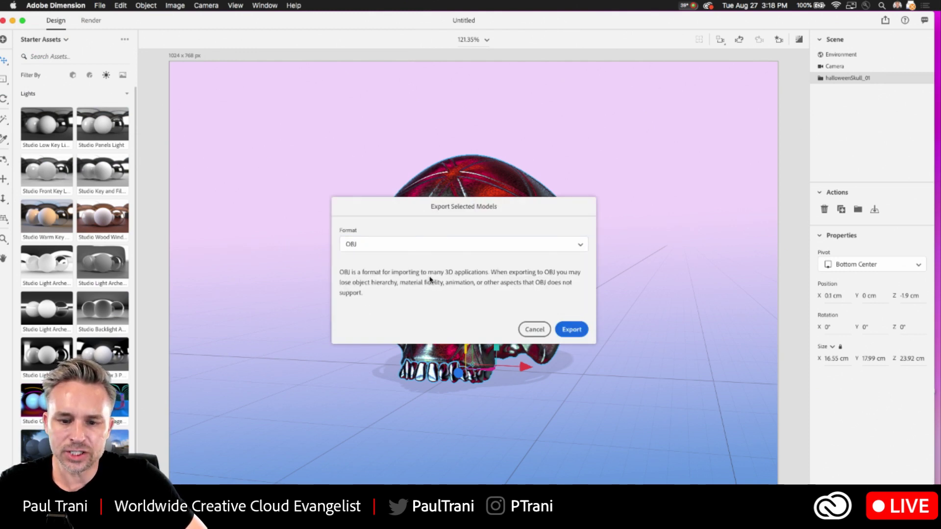
click(565, 330)
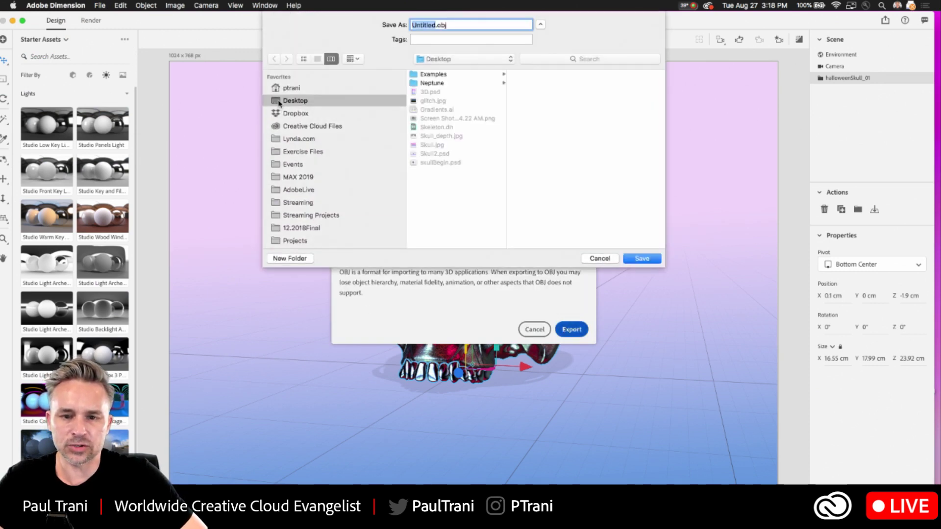
text(Skull)
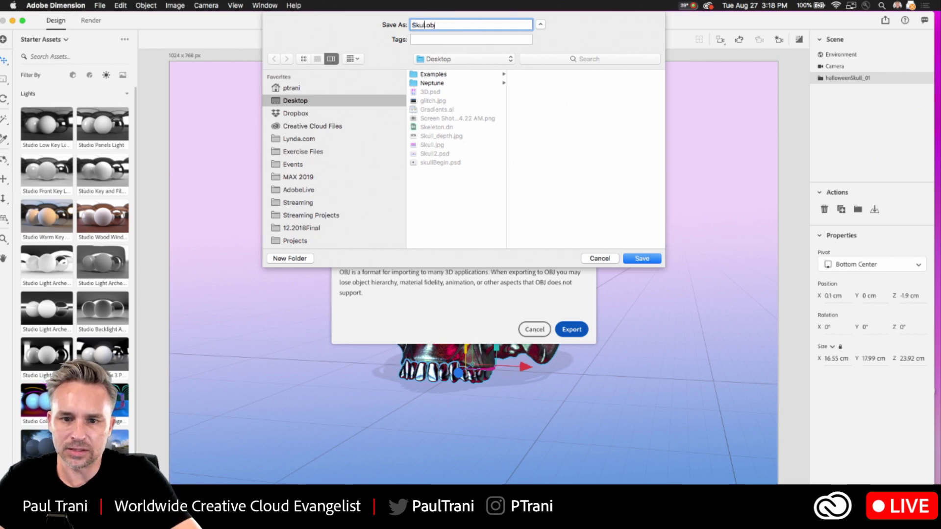
click(640, 259)
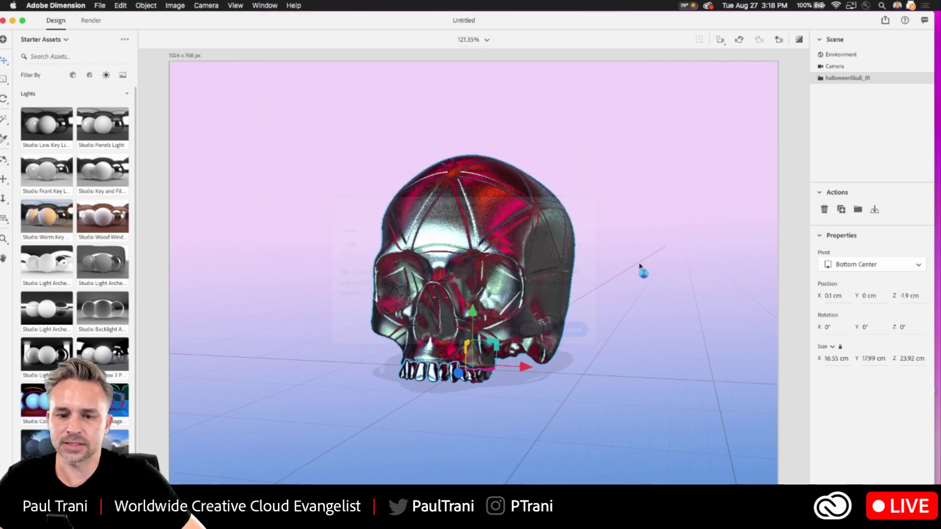
Minimize Dimension, switch to Photoshop, and hide and collapse the Additional Layers group in Skull2.psd.
click(13, 21)
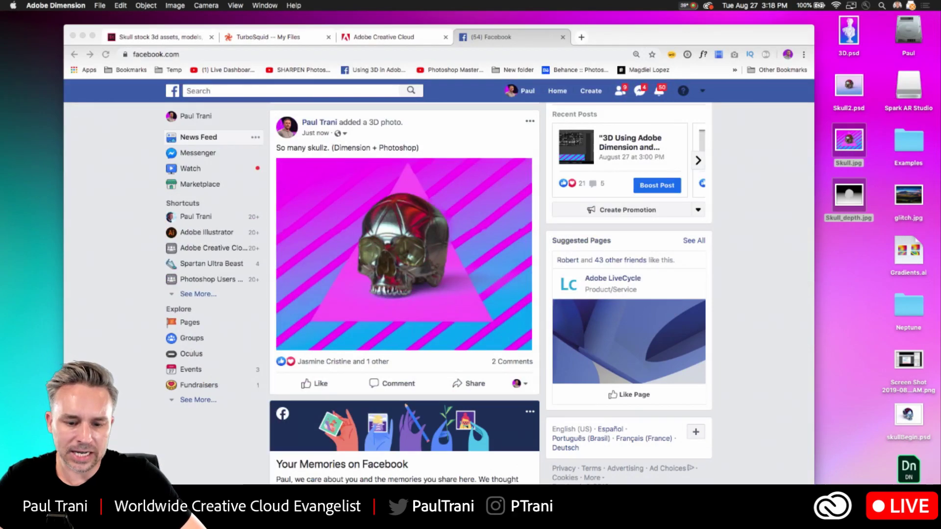
click(233, 508)
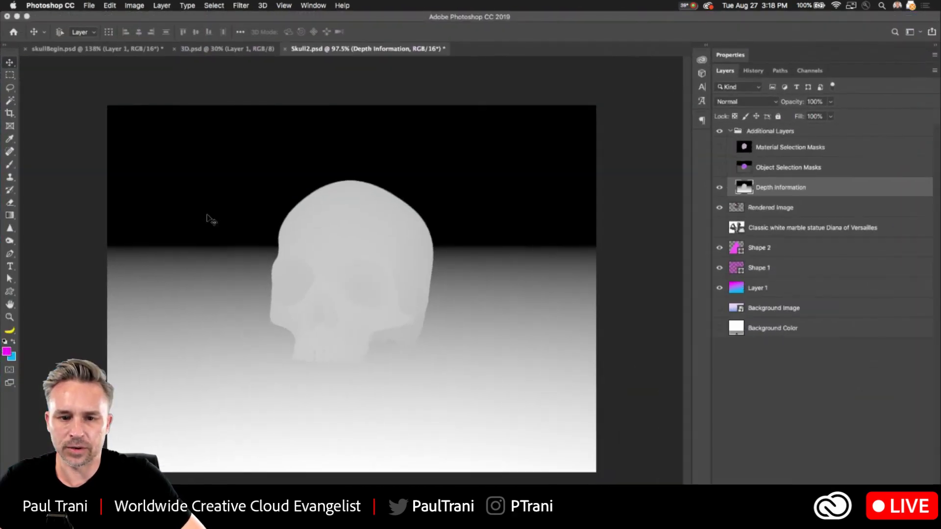
click(729, 133)
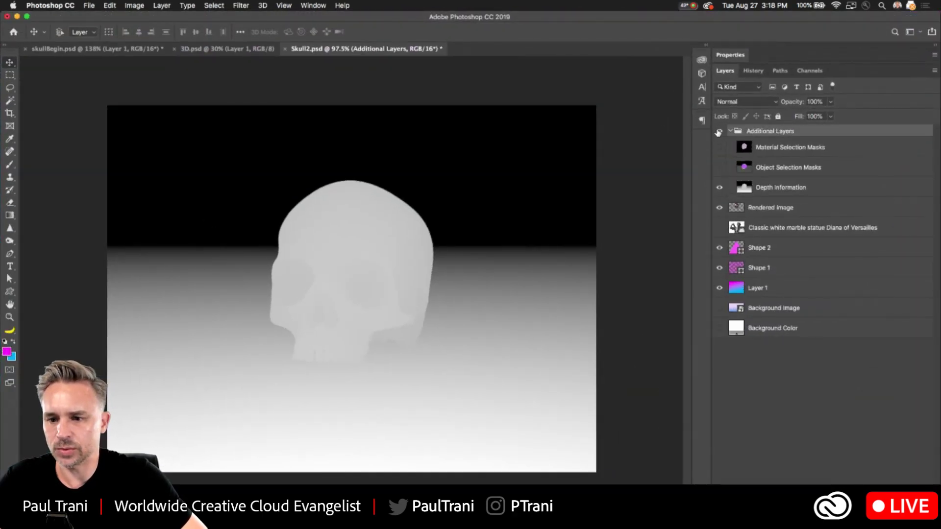
click(721, 132)
click(730, 131)
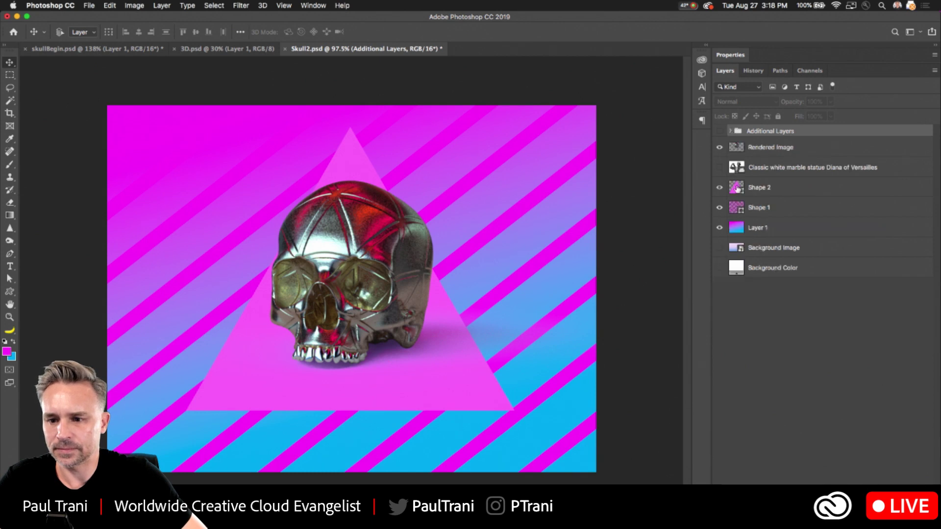
Import Skull.obj from the Desktop as a new 3D layer above Shape 2, keeping the default scene size.
click(778, 189)
click(264, 5)
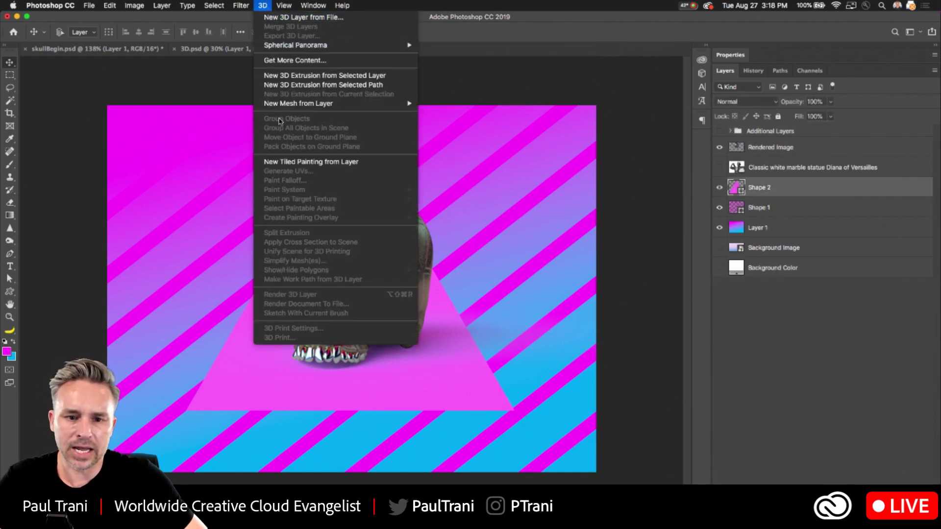
mouse_move(281, 107)
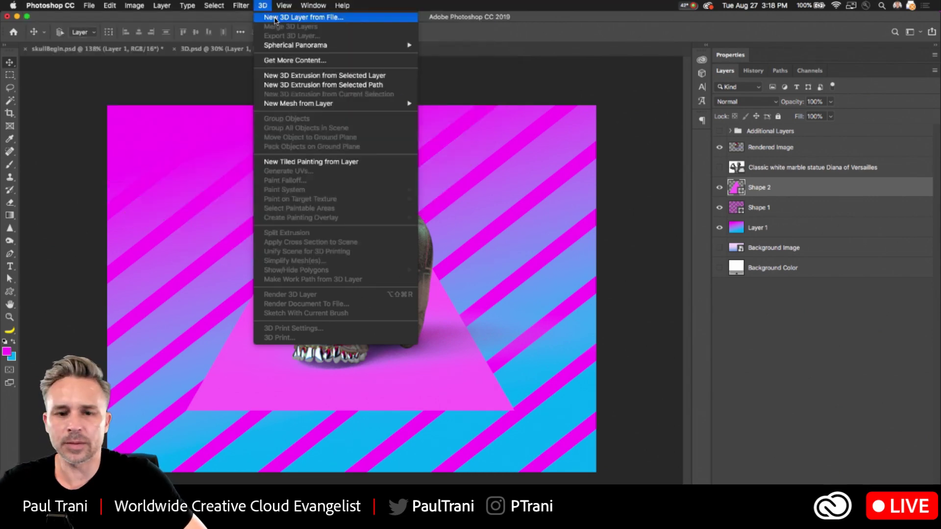
click(274, 20)
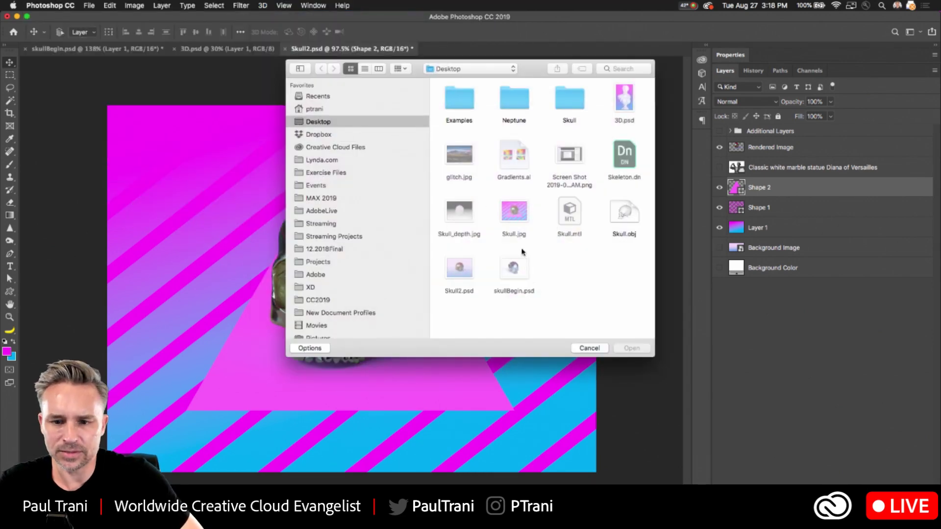
click(631, 216)
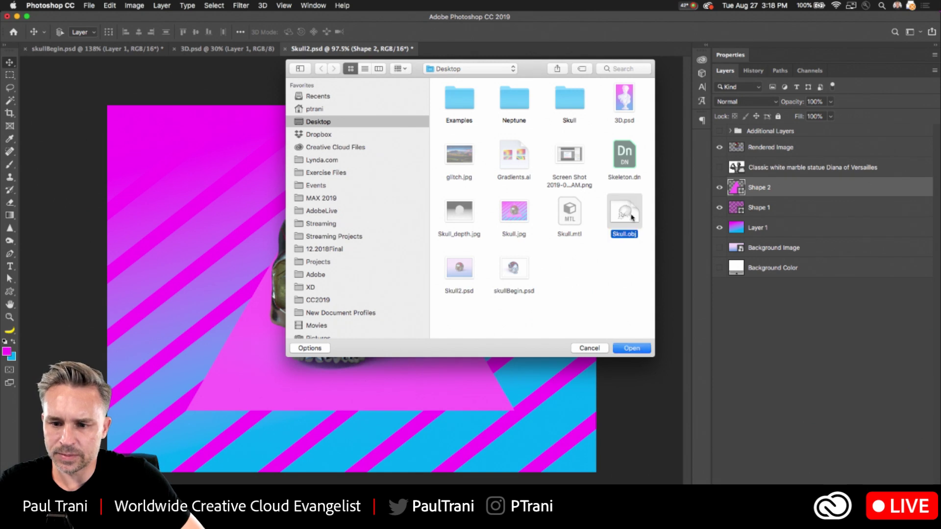
click(631, 349)
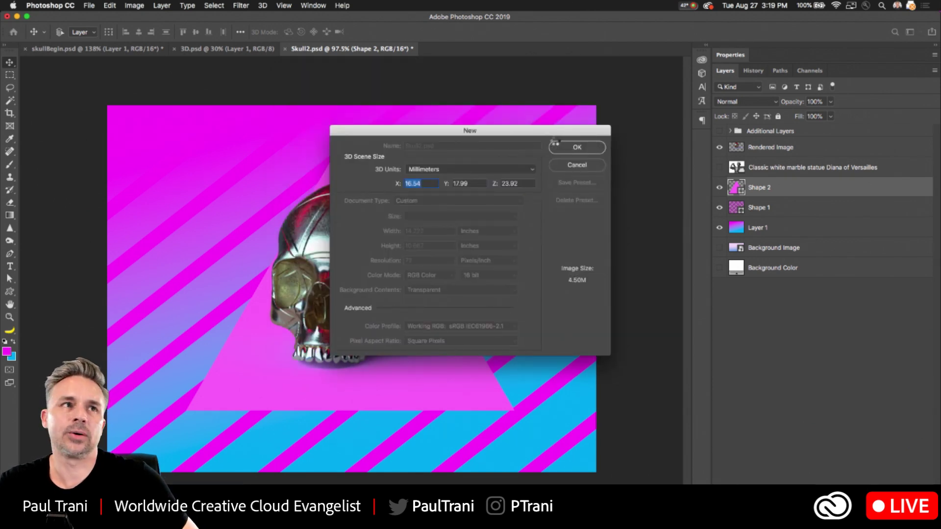
click(553, 143)
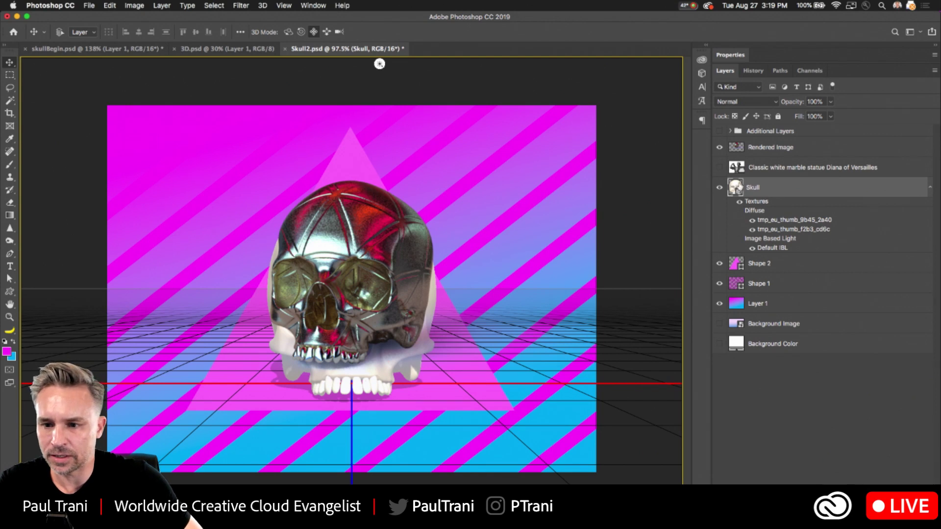
Hide the Rendered Image layer, collapse the Skull layer's texture list and orbit the 3D skull to a three-quarter view.
click(718, 148)
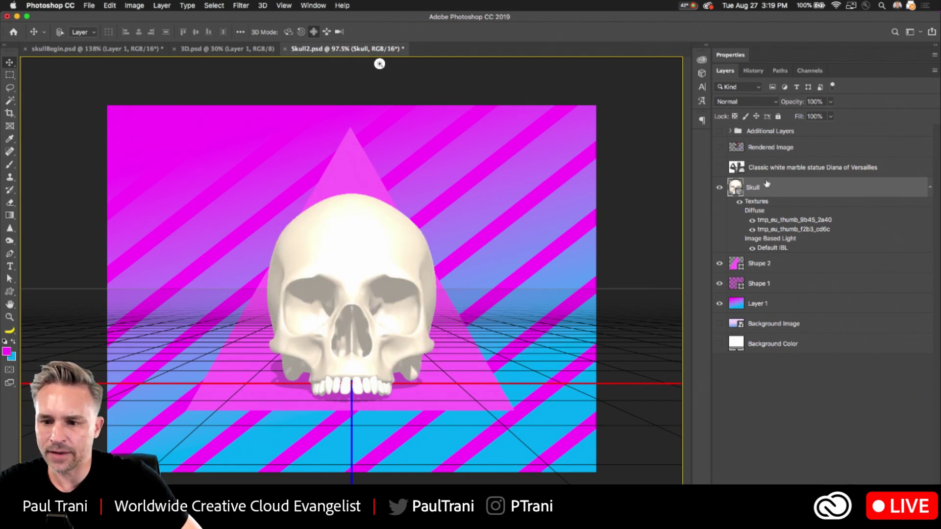
click(930, 189)
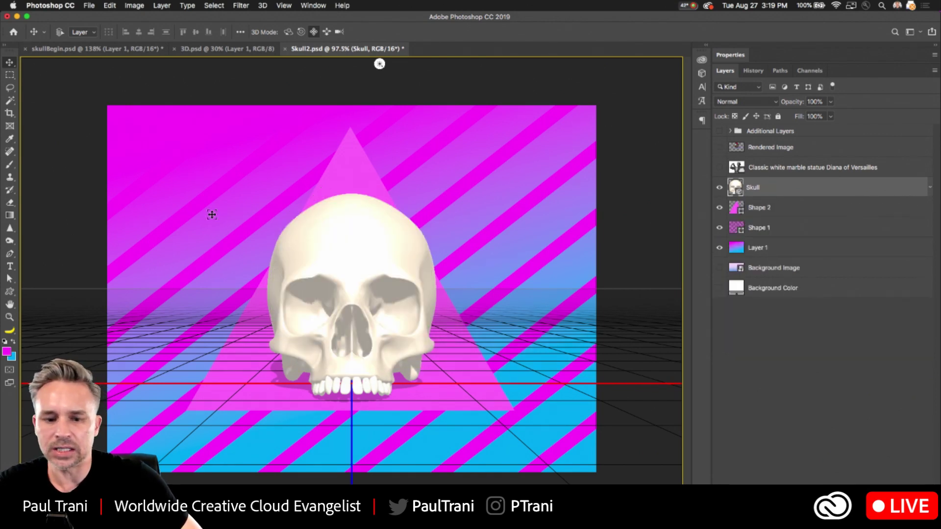
click(288, 32)
drag(411, 297, 373, 358)
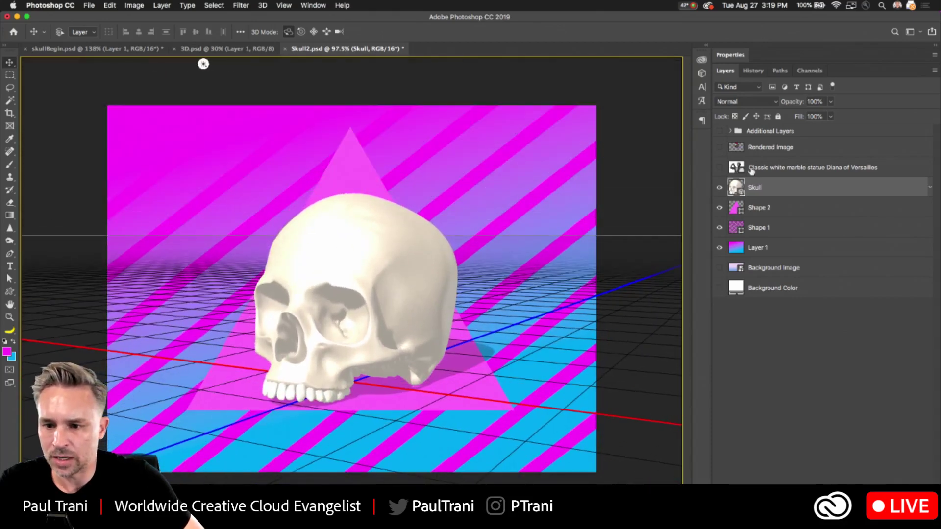
Show the Diana of Versailles statue layer beneath the Skull layer and shrink the 3D skull to roughly the statue's face size.
click(718, 168)
drag(768, 169, 762, 208)
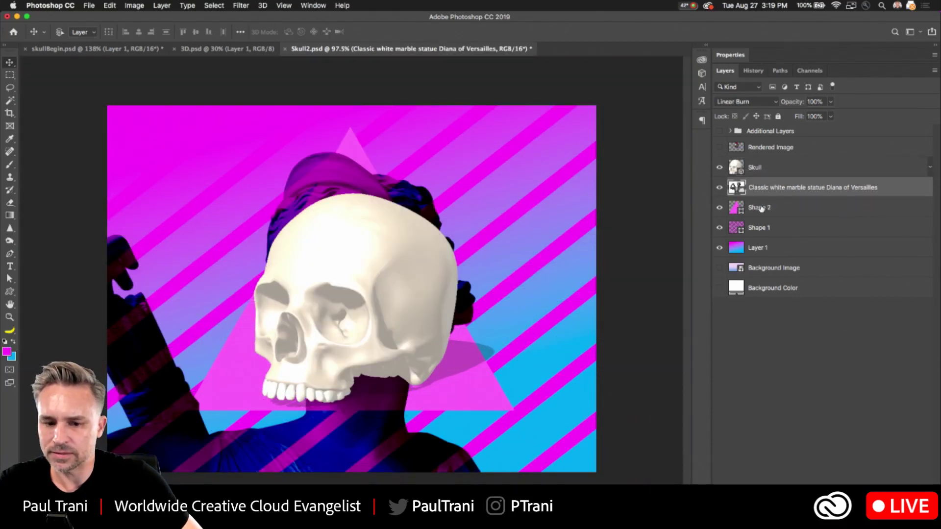
click(760, 167)
drag(342, 262, 339, 382)
click(339, 31)
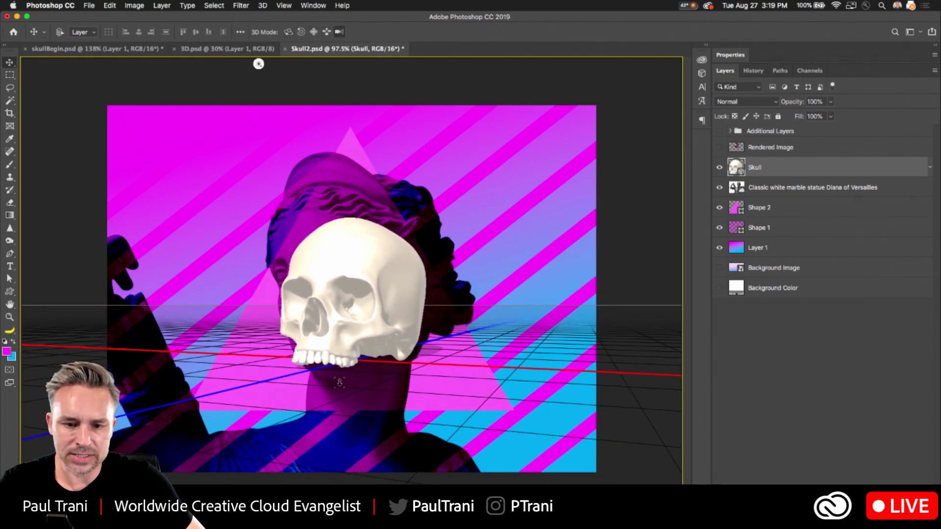
Roll the 3D skull slightly to match the head's tilt and pan it up over the statue's face.
click(301, 32)
drag(398, 396, 381, 351)
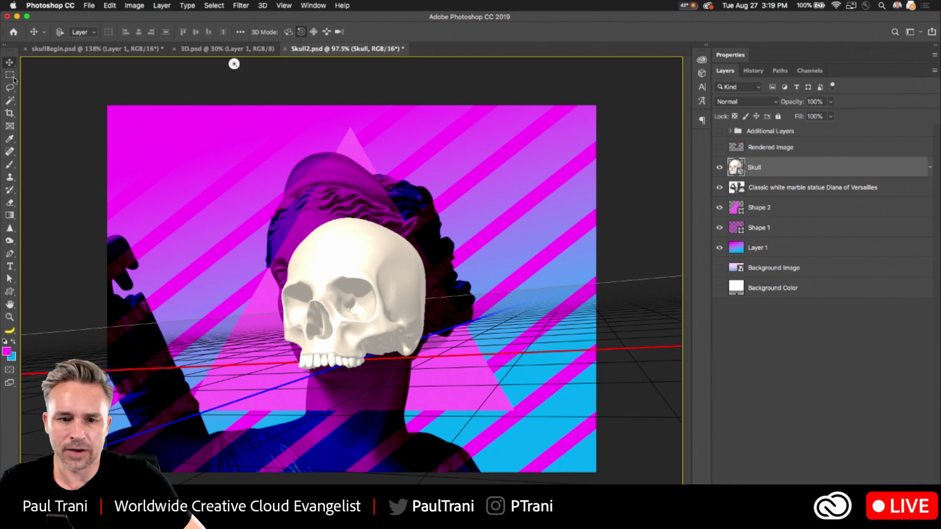
click(313, 34)
drag(354, 310, 343, 276)
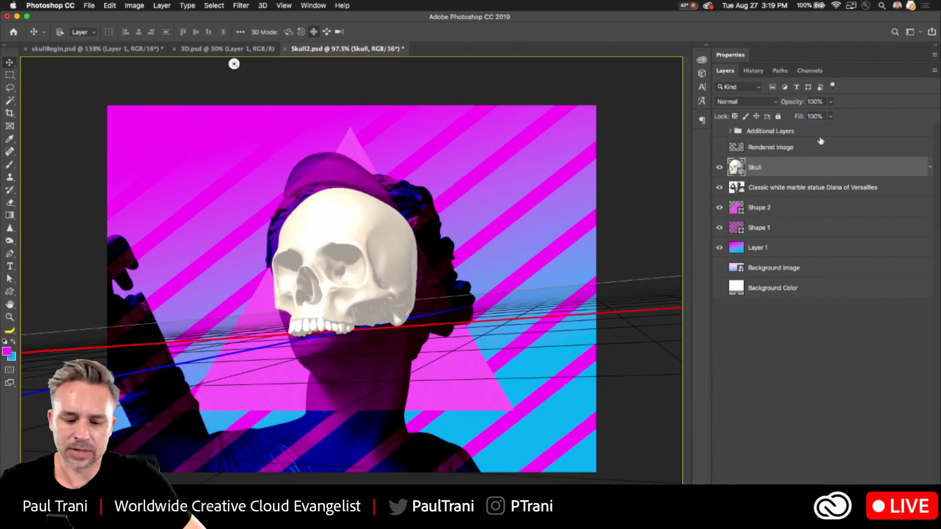
Turn off the shadow of Infinite Light 1 in the skull's 3D scene.
key(h)
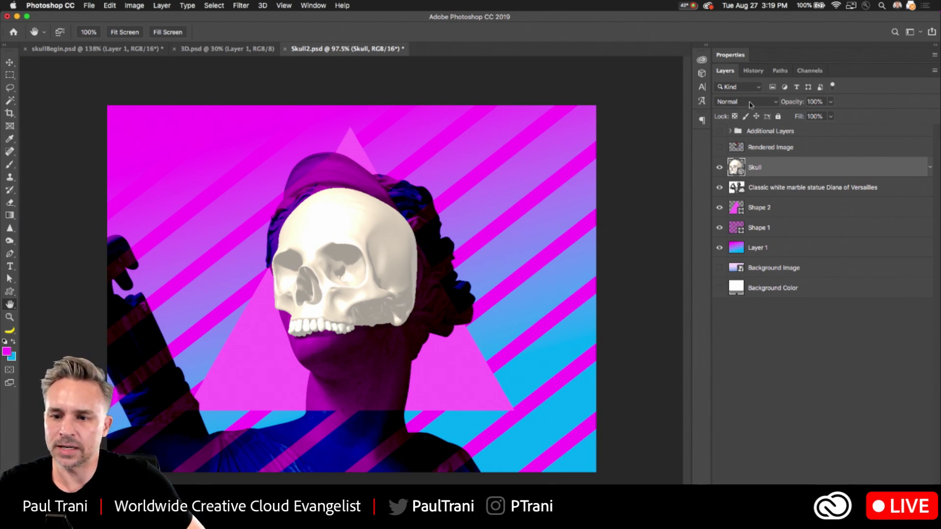
click(706, 46)
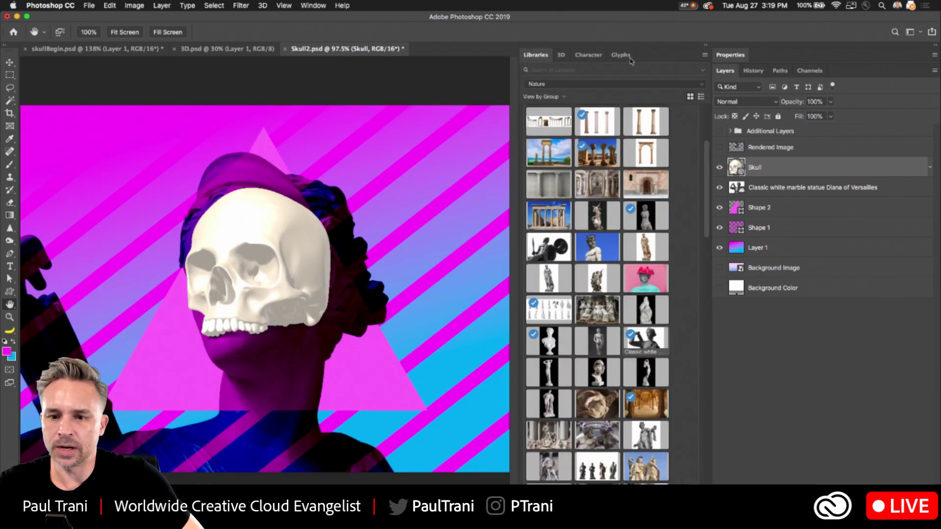
click(560, 55)
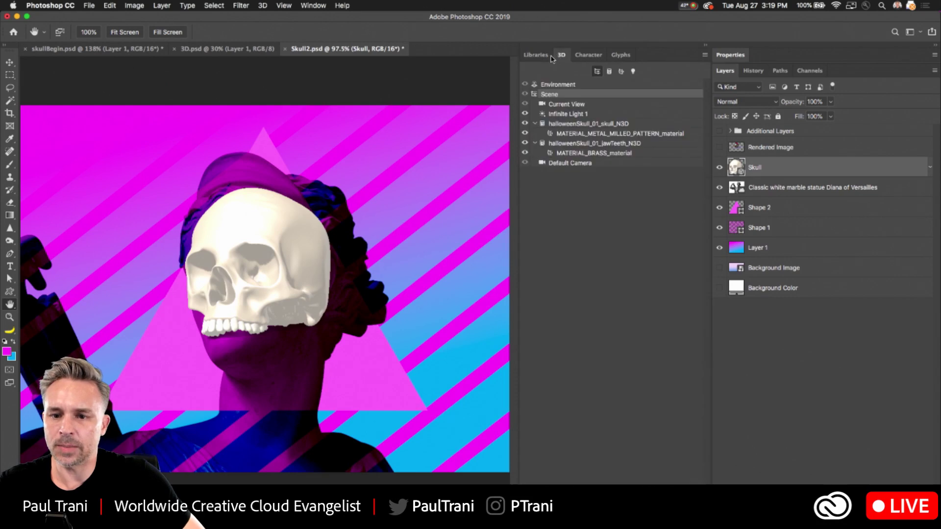
click(577, 104)
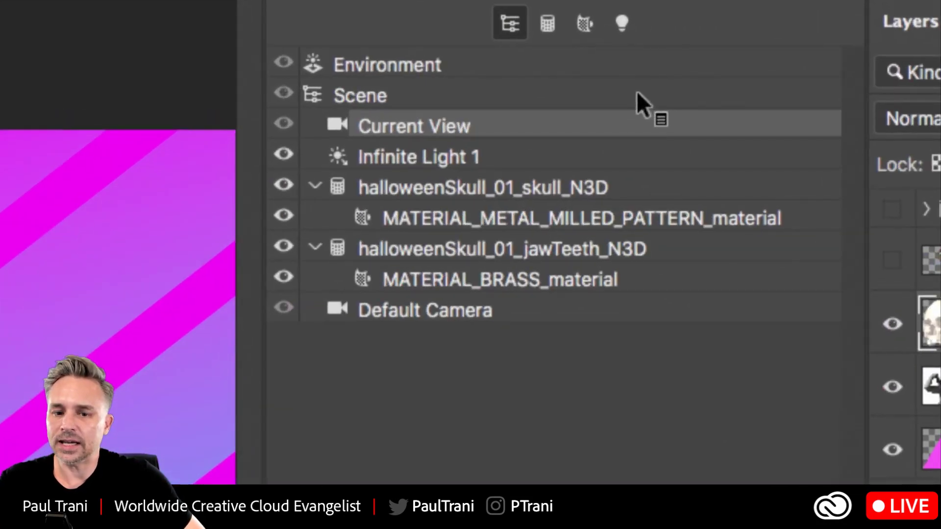
click(581, 114)
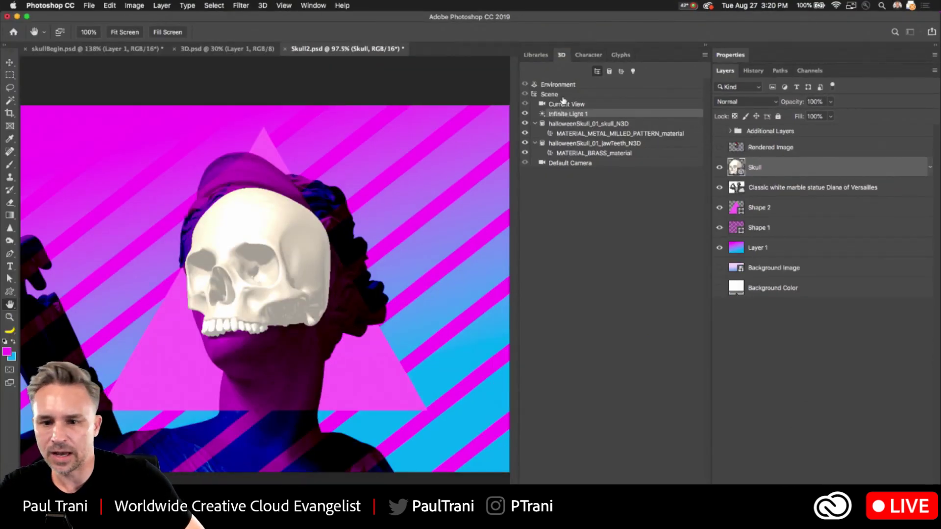
click(718, 55)
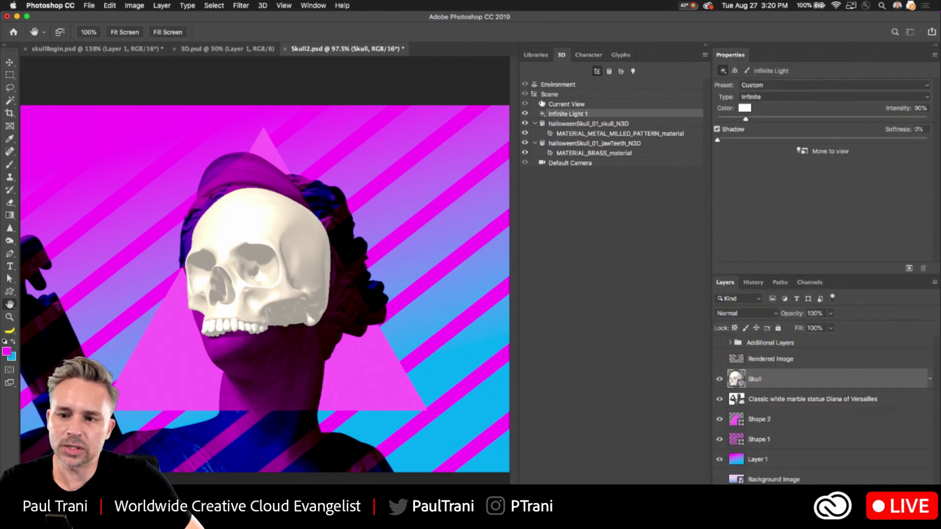
click(717, 130)
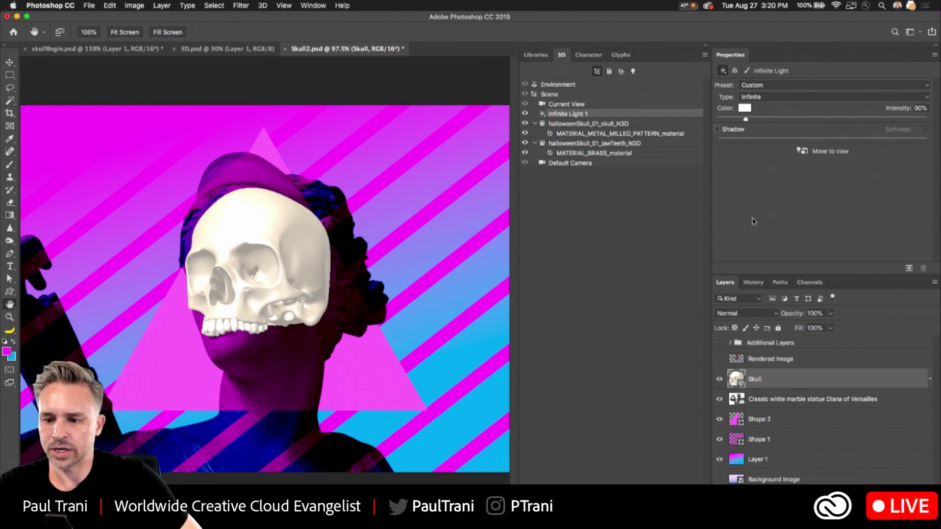
Collapse the 3D scene and light settings and set the Skull layer's blend mode to Linear Burn.
double_click(809, 56)
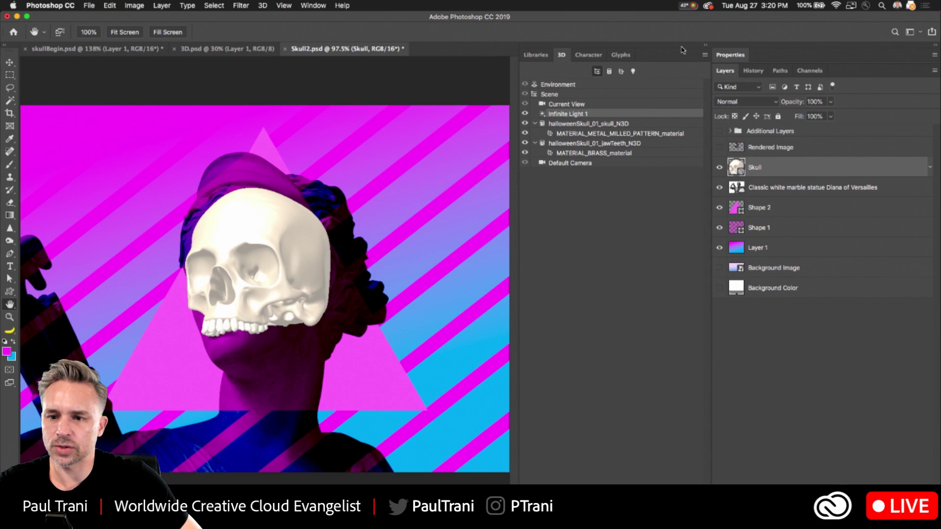
click(707, 46)
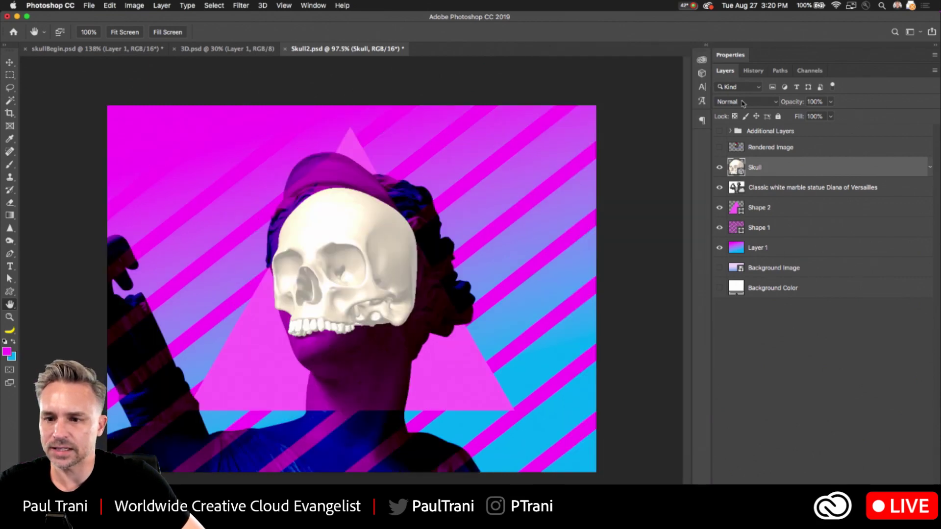
click(742, 103)
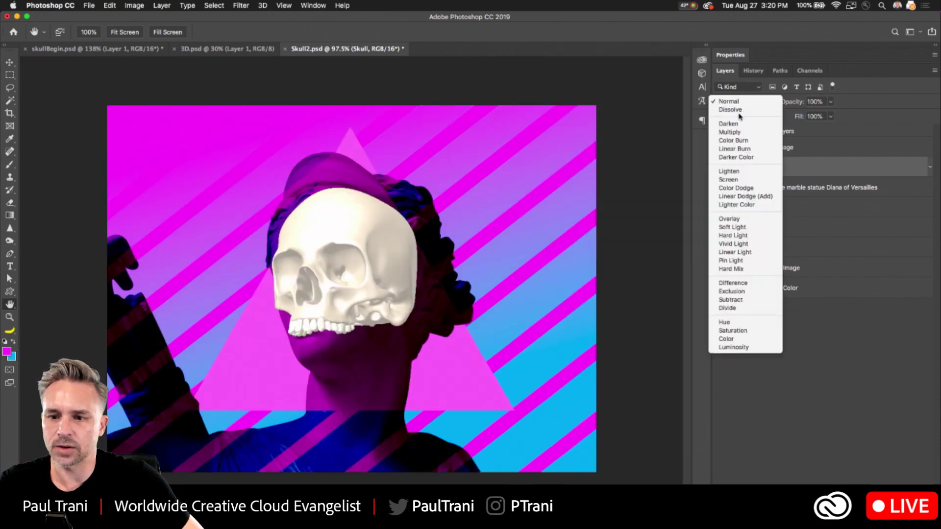
click(743, 149)
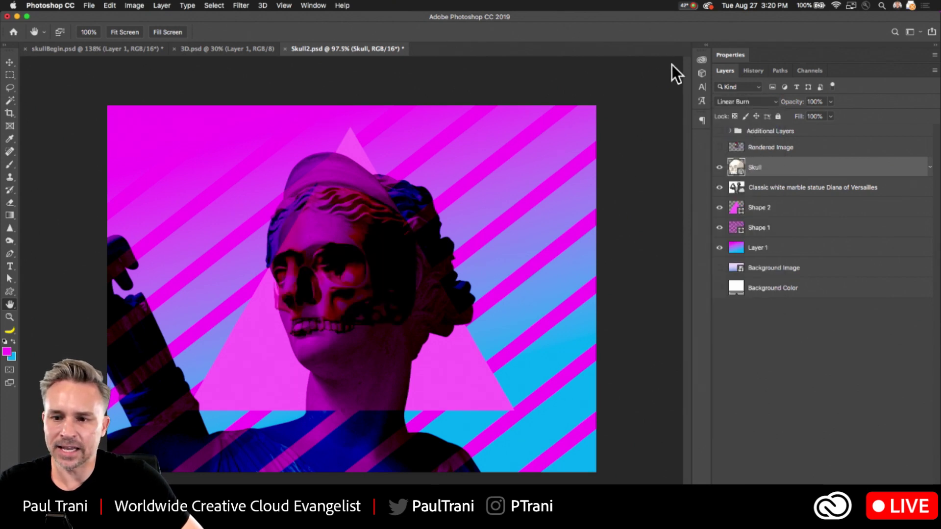
Rotate Infinite Light 1 slightly and orbit the Current View to turn the skull further toward the statue's facing direction.
click(9, 62)
click(303, 32)
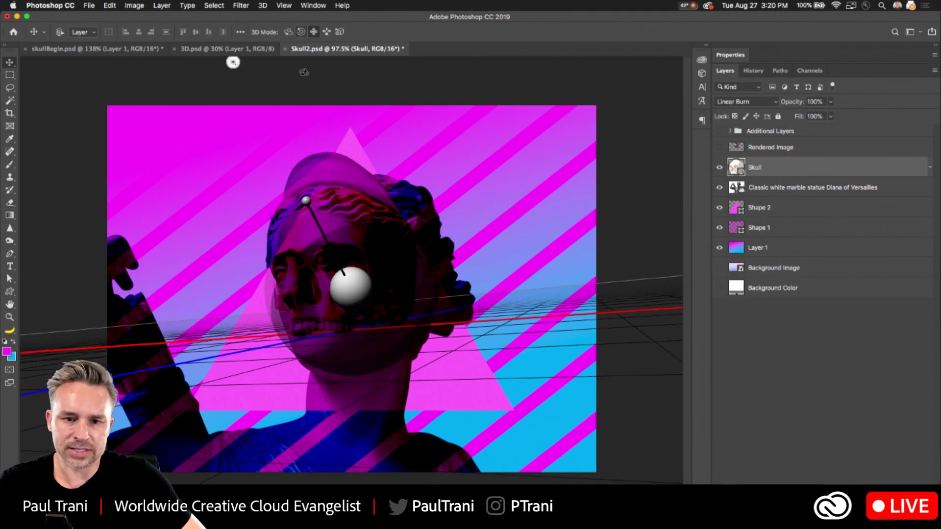
drag(412, 249, 404, 245)
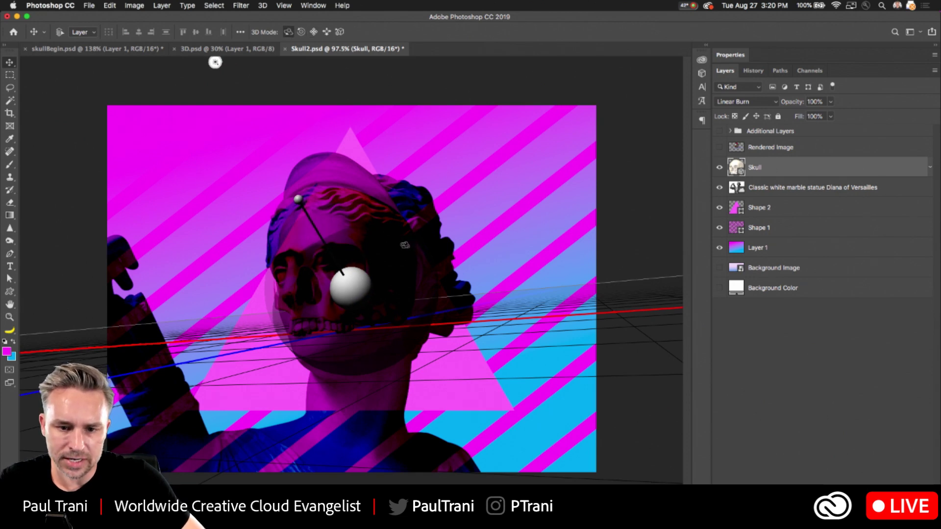
click(705, 48)
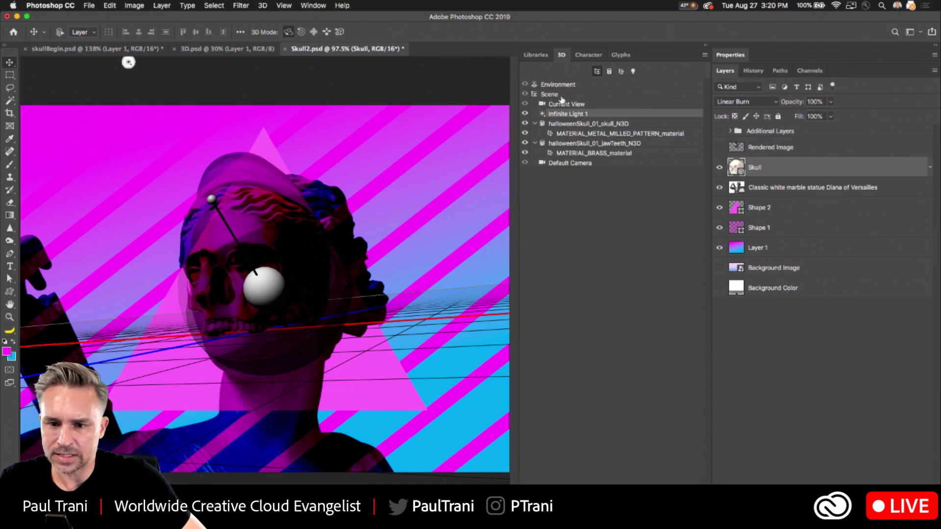
click(565, 104)
drag(345, 242, 331, 242)
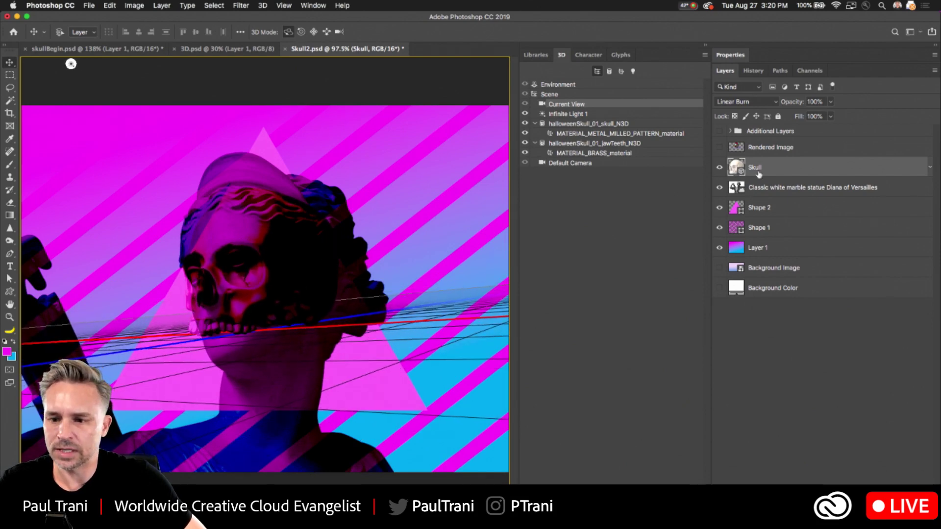
Add a layer mask to the Skull layer and paint out the skull's nose and teeth edges protruding past the statue's face.
click(813, 522)
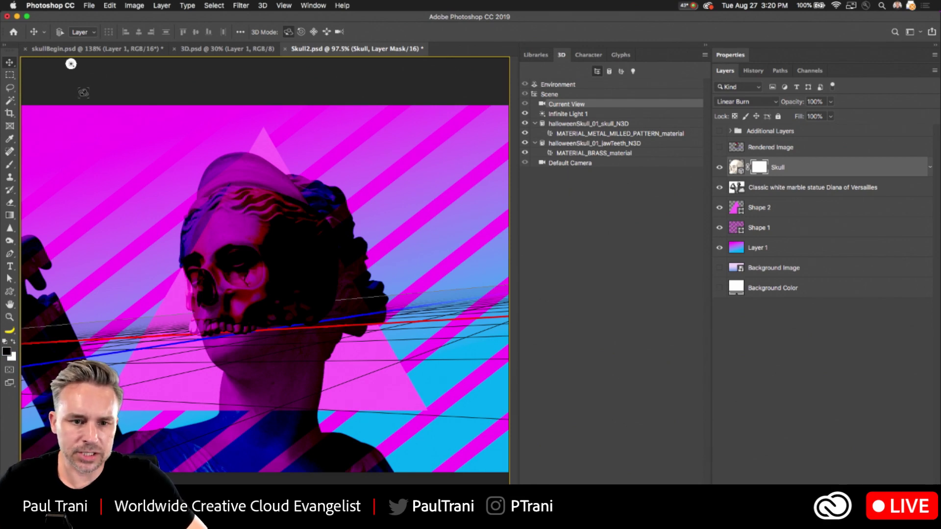
click(9, 165)
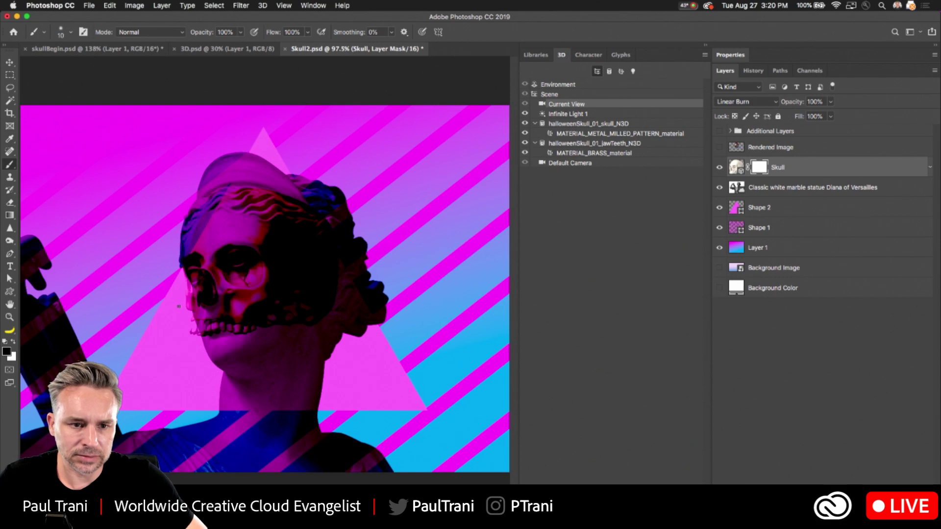
key(bracketright)
key(bracketright)
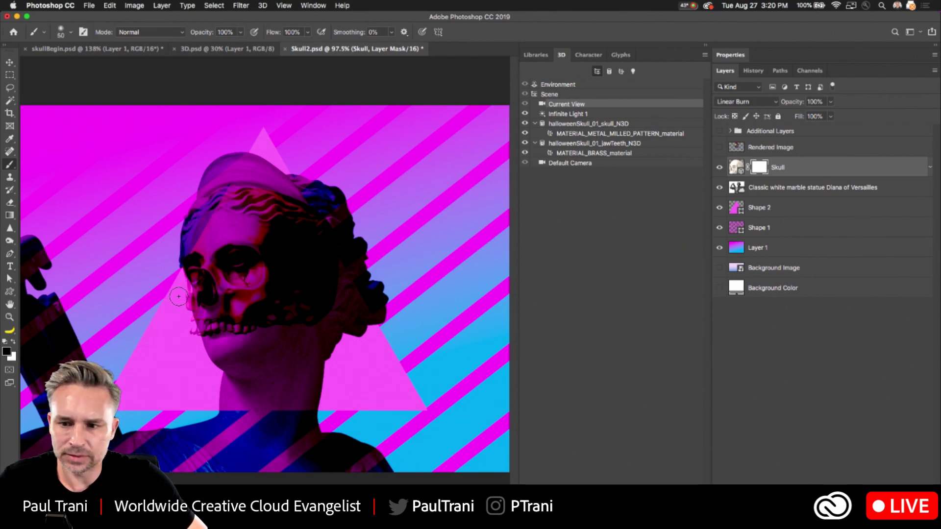
mouse_move(179, 296)
mouse_down()
mouse_move(194, 331)
mouse_move(196, 294)
mouse_move(169, 304)
mouse_move(167, 282)
mouse_up()
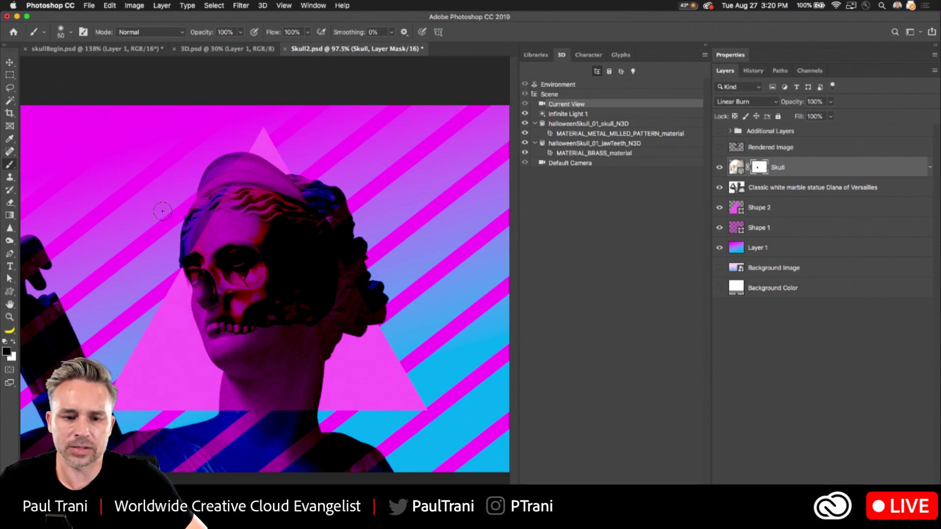
Enlarge the brush to 100 and mask out the back of the skull and its lower edge behind the teeth.
key(bracketright)
key(bracketright)
key(bracketright)
key(bracketright)
key(bracketright)
drag(325, 204, 346, 256)
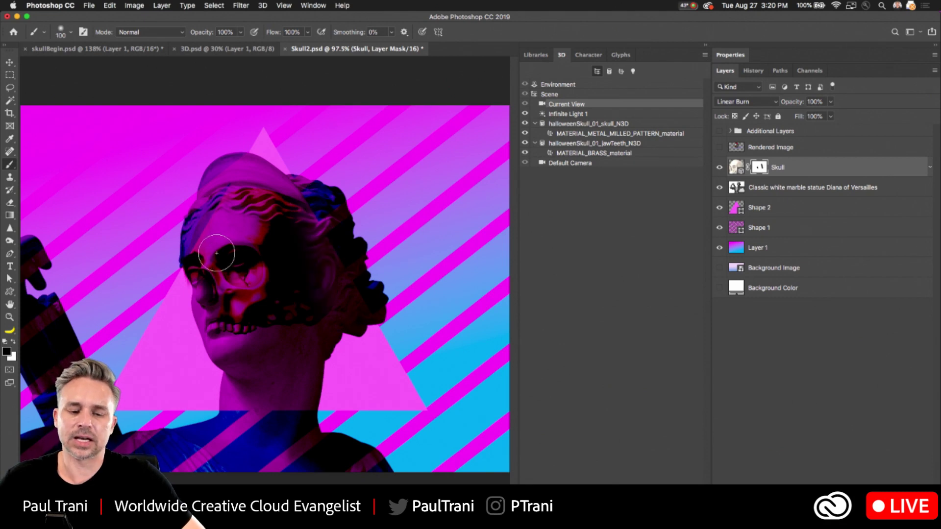
alt+scroll(99, 291, up, 6)
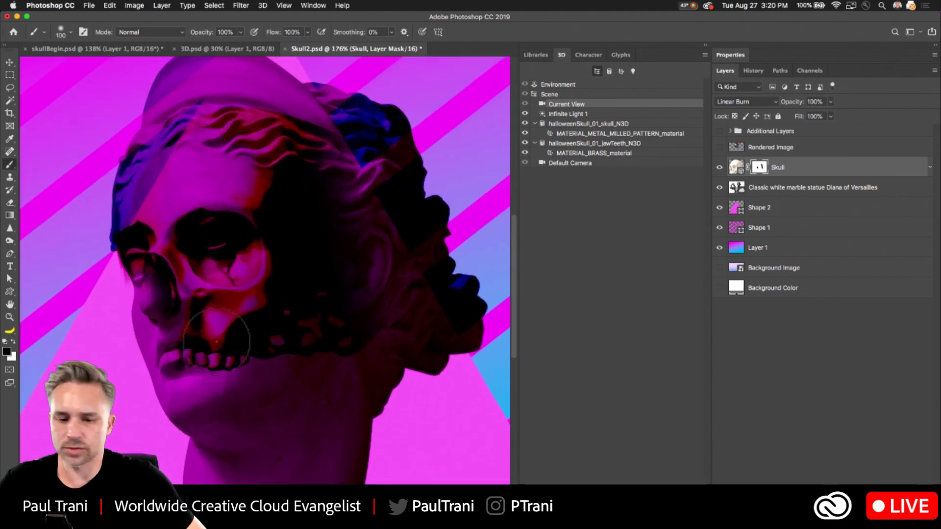
mouse_move(217, 340)
mouse_down()
mouse_move(296, 363)
mouse_move(279, 378)
mouse_move(336, 332)
mouse_move(402, 358)
mouse_up()
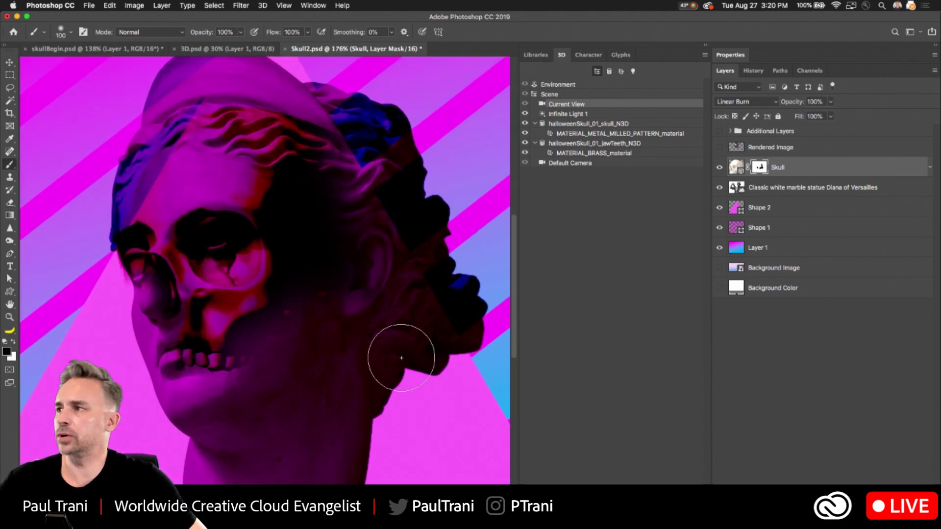
Open the recent file DayoftheDead3.psd, decline rasterizing its smart object, and collapse the 3D panel for more canvas space.
alt+scroll(221, 332, down, 3)
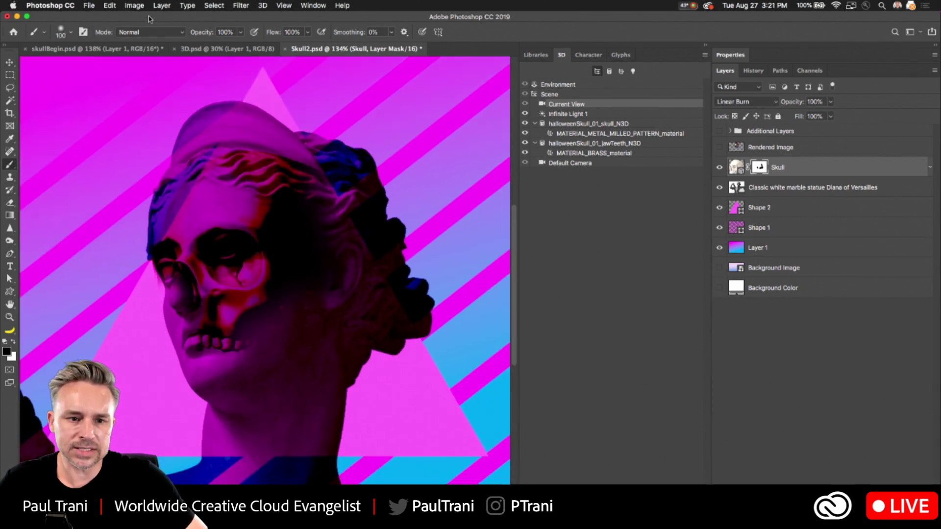
click(88, 6)
mouse_move(99, 55)
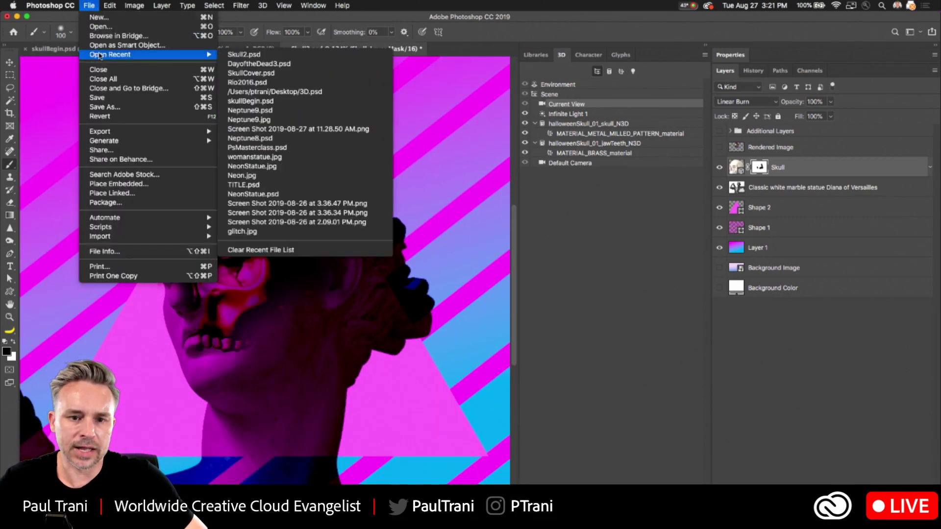
click(317, 63)
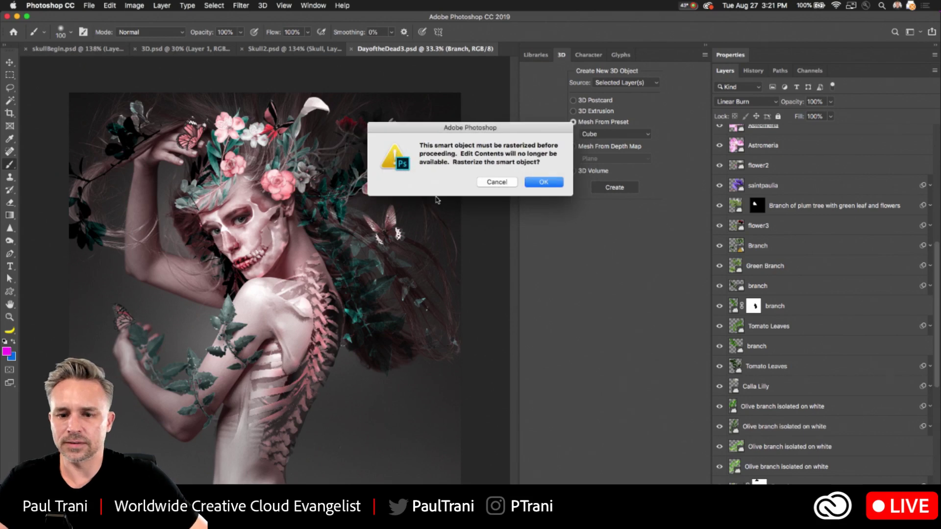
click(483, 181)
click(706, 46)
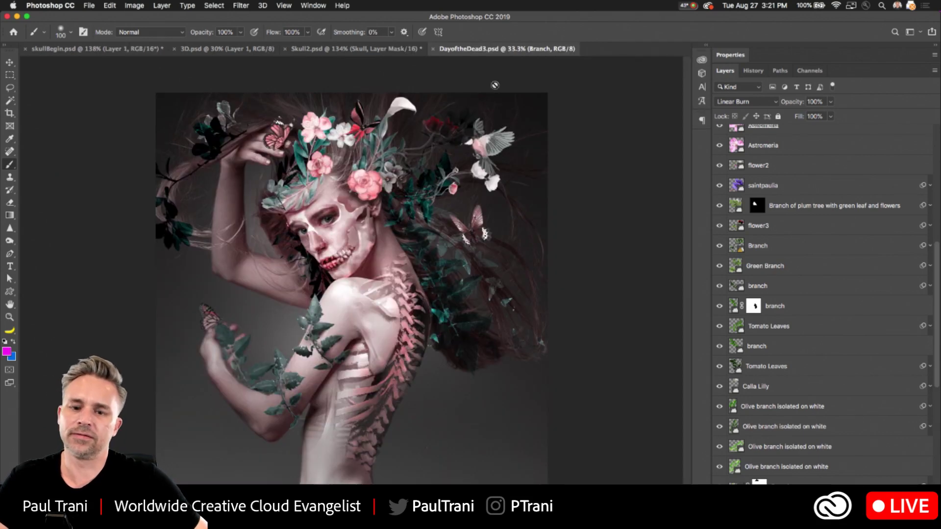
alt+scroll(273, 218, up, 1)
Return to the Skull2.psd document and compare it with the skull scene in Dimension.
click(304, 49)
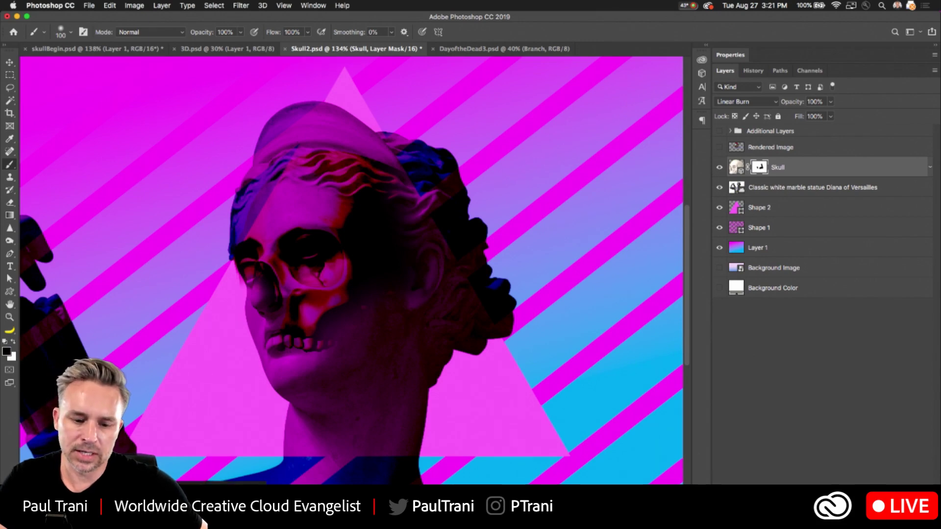
click(292, 509)
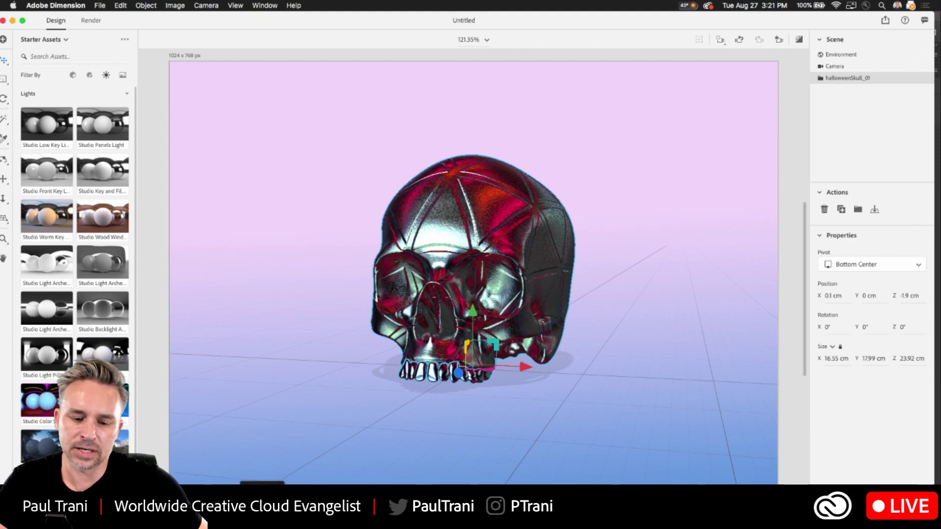
click(251, 509)
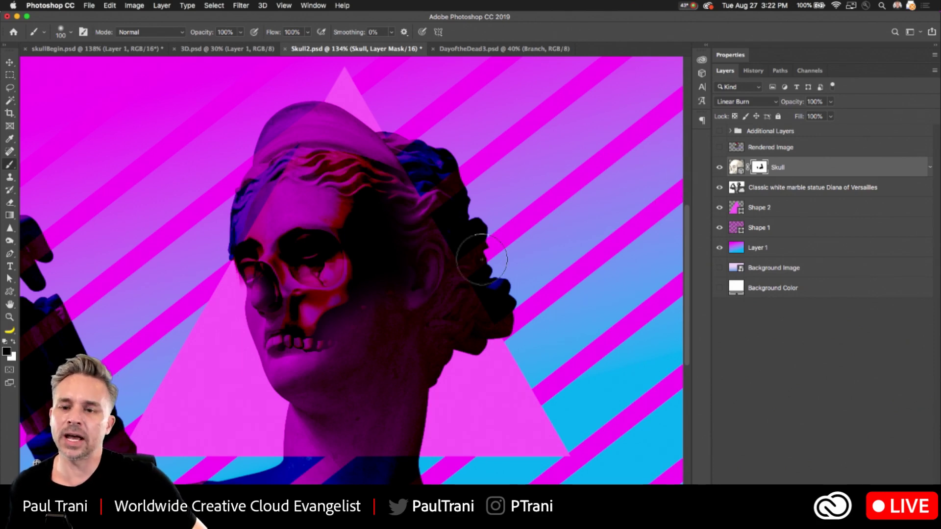
Browse the Creative Cloud list of apps through Dimension and Dreamweaver, and close it.
click(708, 7)
scroll(725, 277, down, 3)
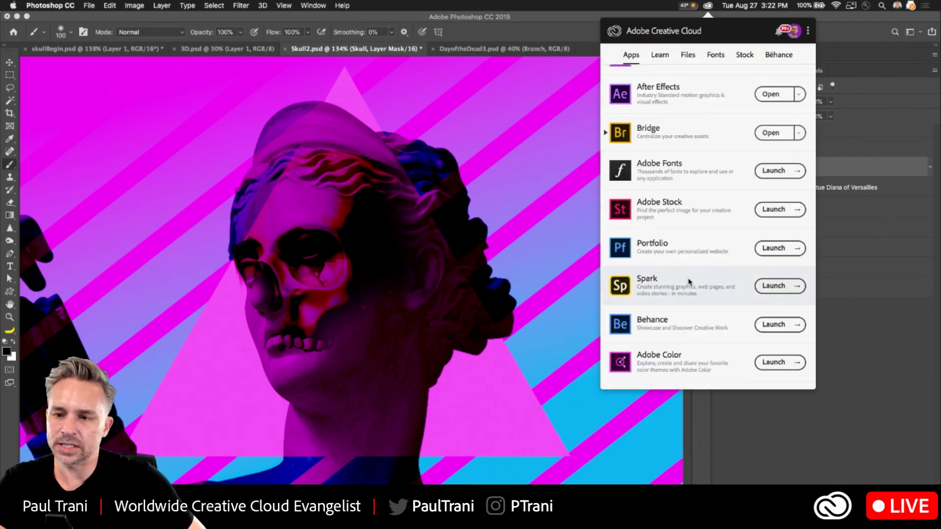
scroll(686, 279, up, 5)
scroll(708, 257, down, 3)
scroll(707, 261, down, 6)
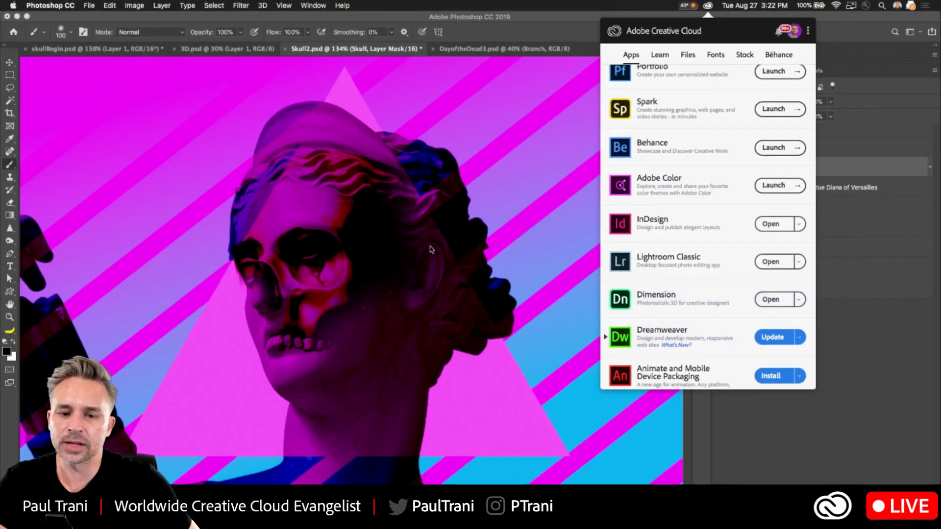
click(416, 264)
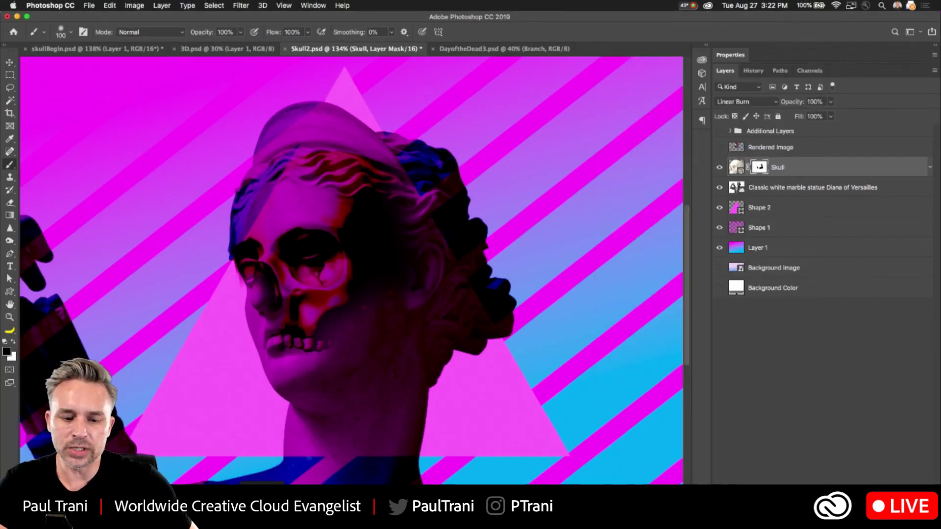
Switch to Dimension and orbit the camera around the skull to a higher view from its opposite side.
click(281, 510)
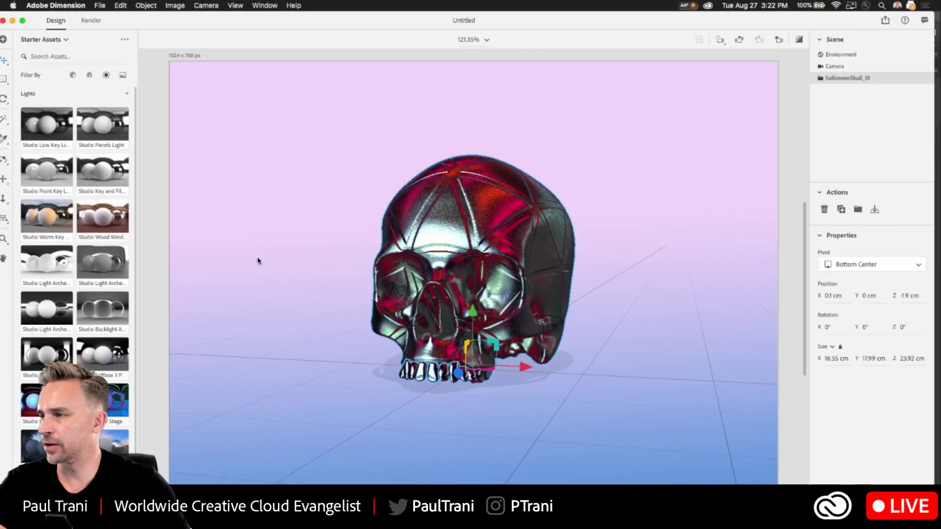
click(4, 159)
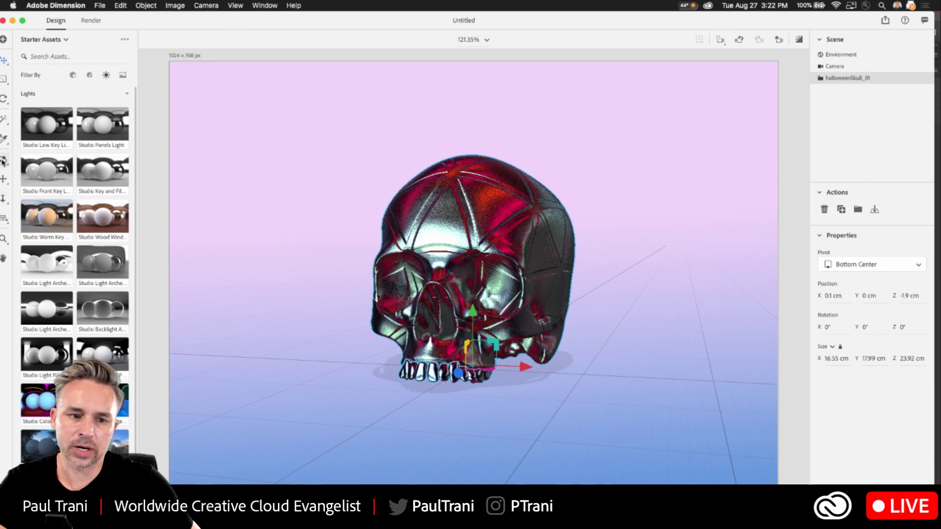
drag(294, 127, 461, 272)
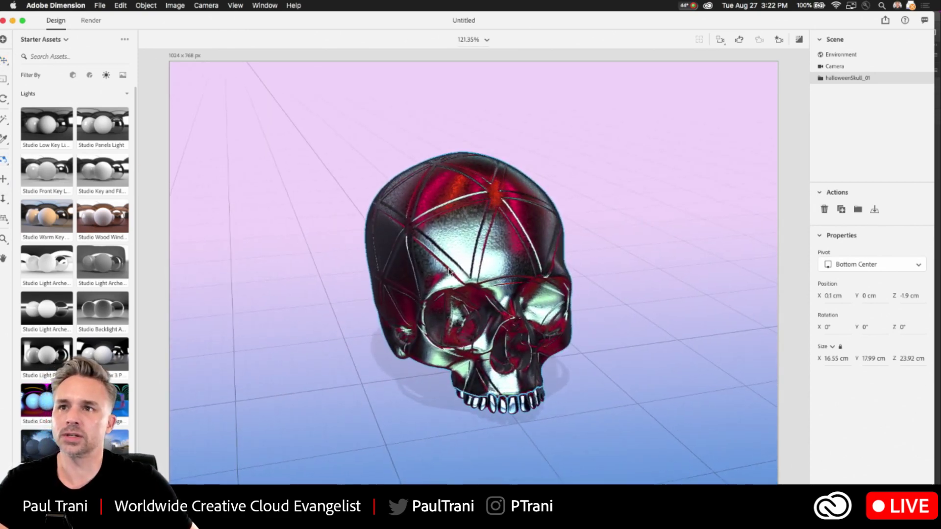